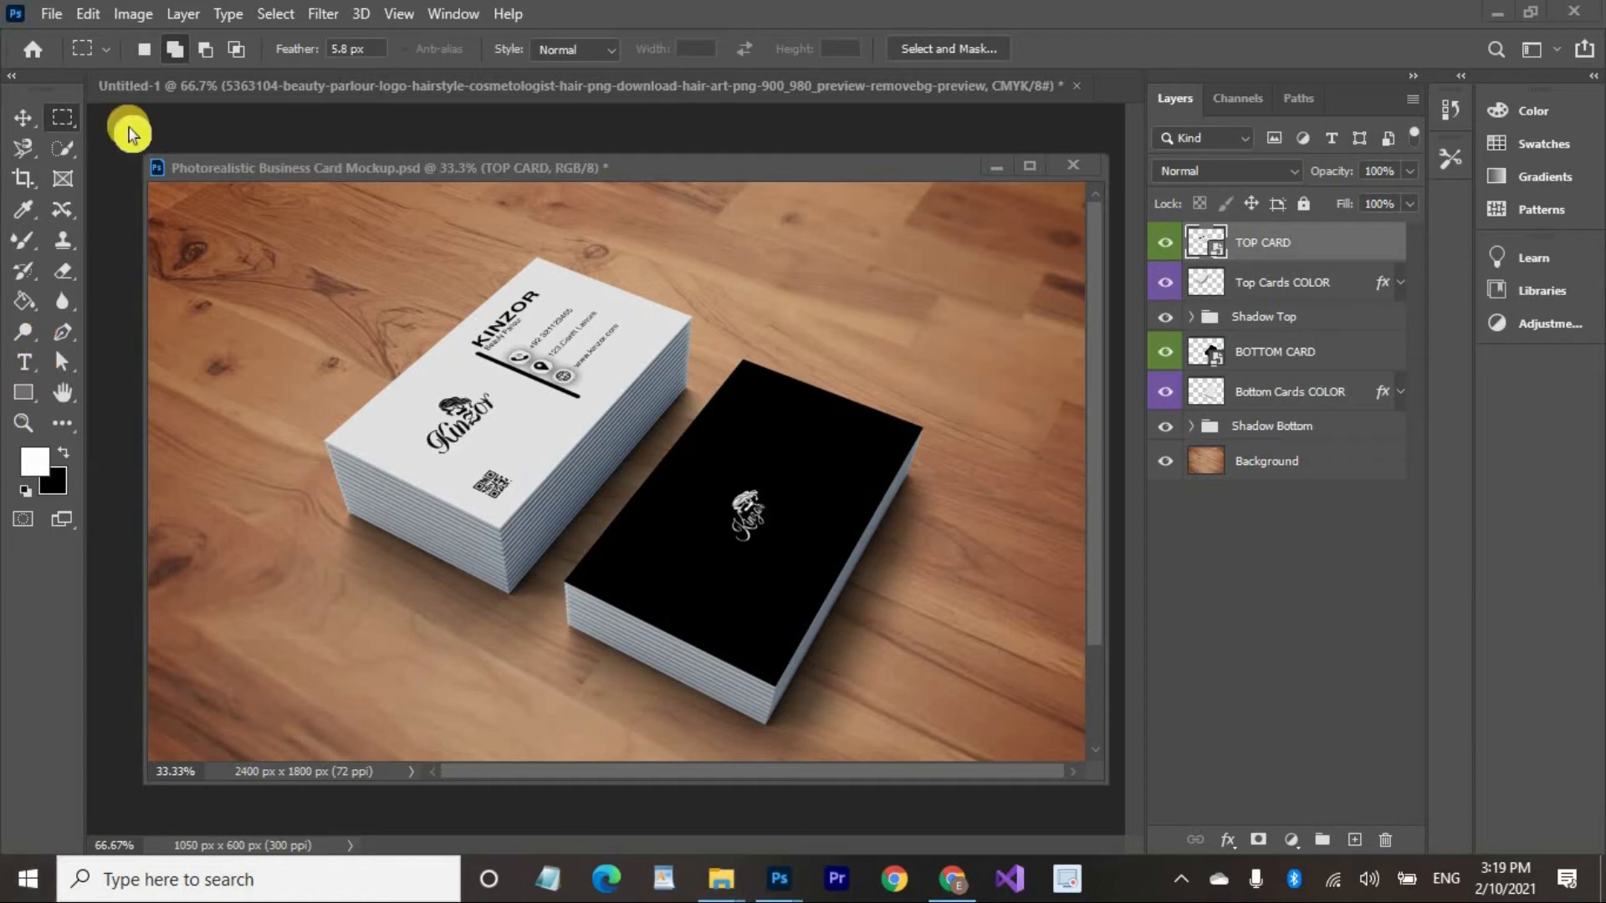
Create a new 3.5 × 2 inch document at 300 pixels/inch in CMYK Color mode.
left_click(48, 15)
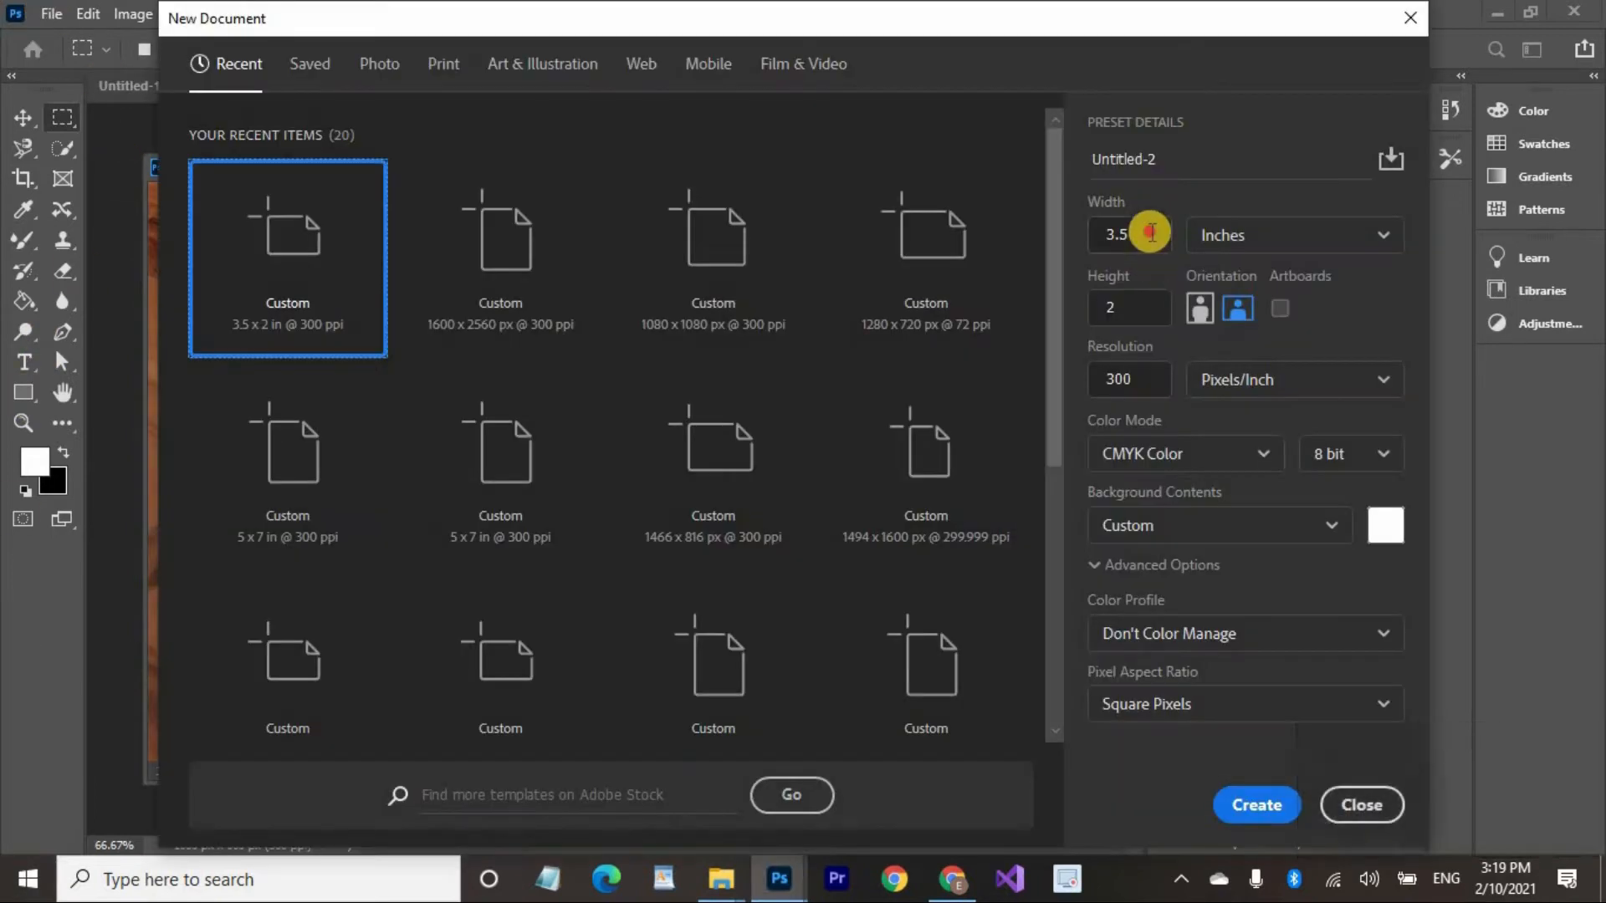
left_click_drag(1147, 235, 1107, 236)
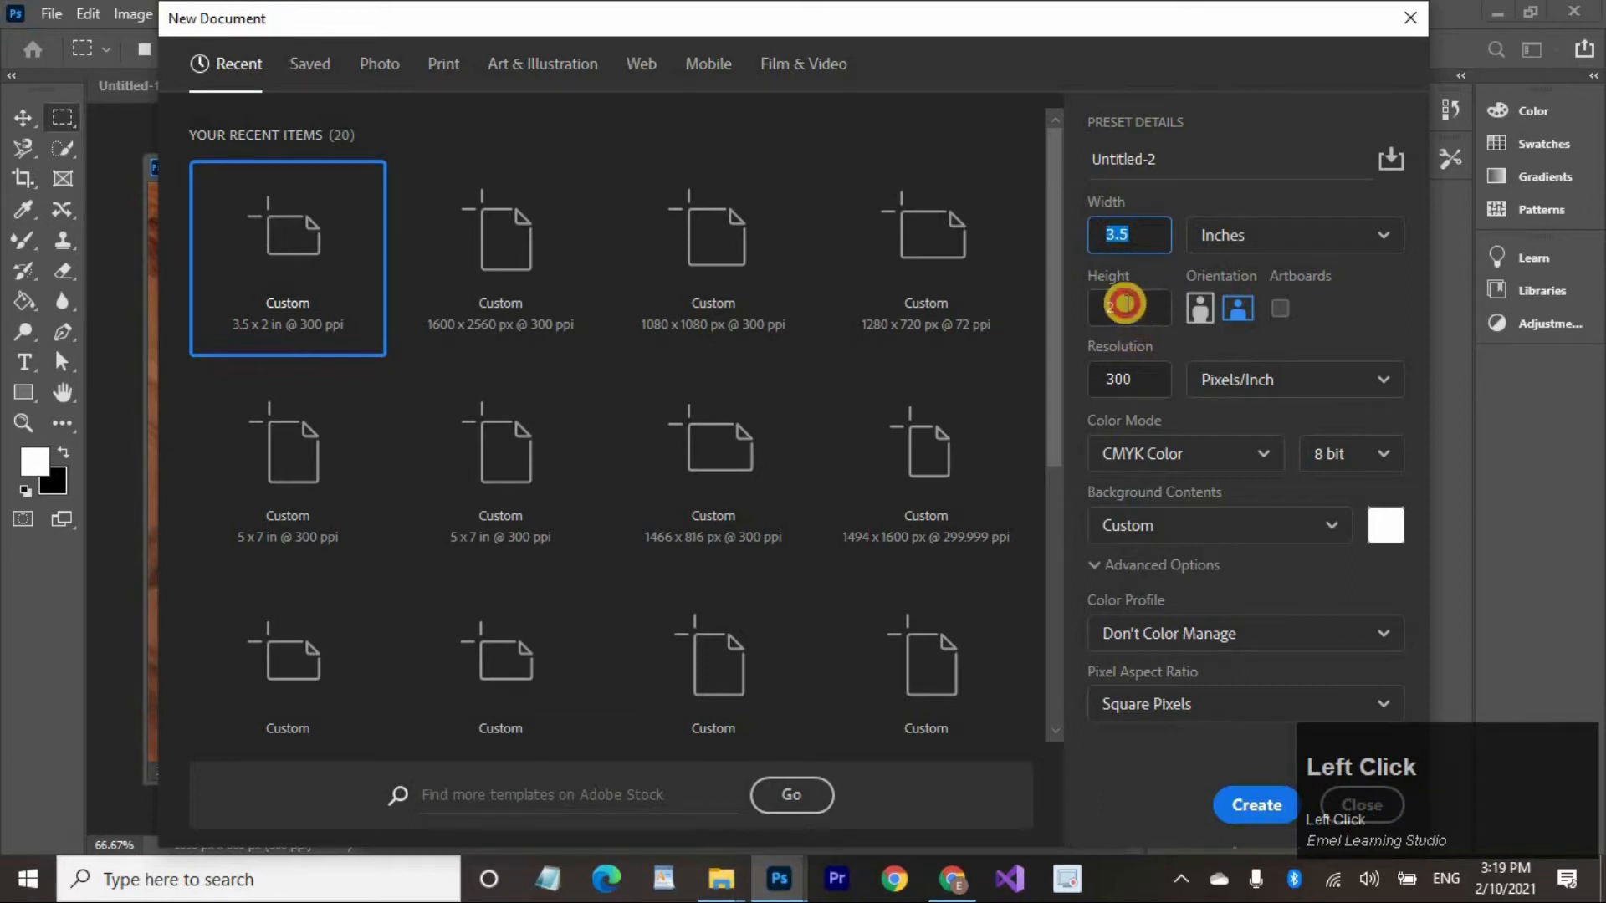
left_click_drag(1125, 301, 1112, 271)
left_click(1347, 250)
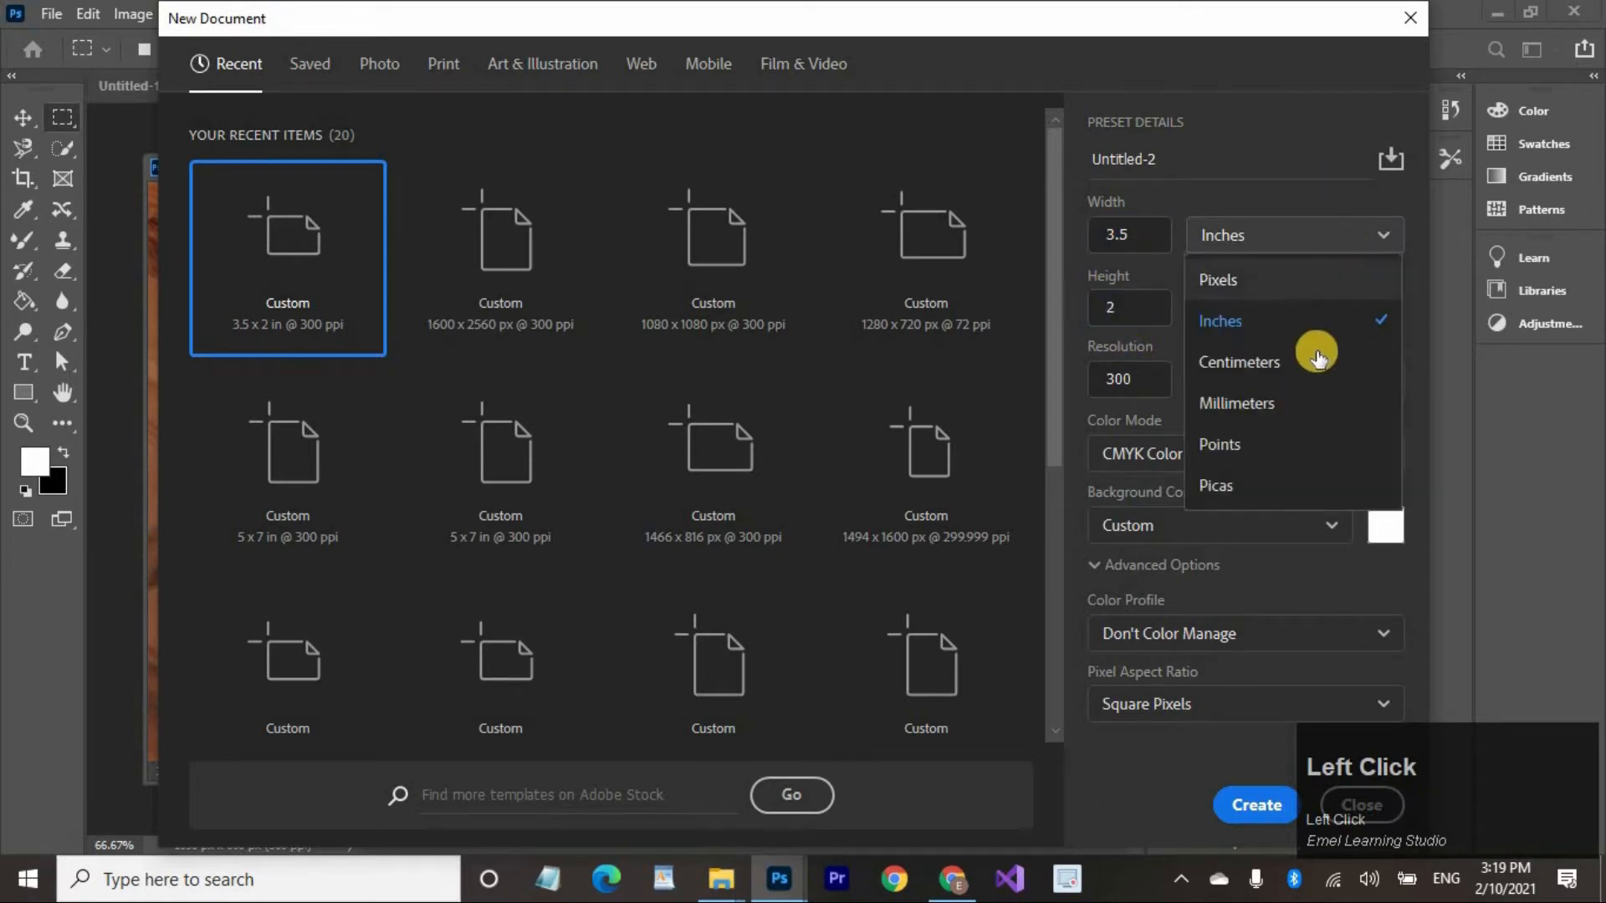
left_click(1319, 319)
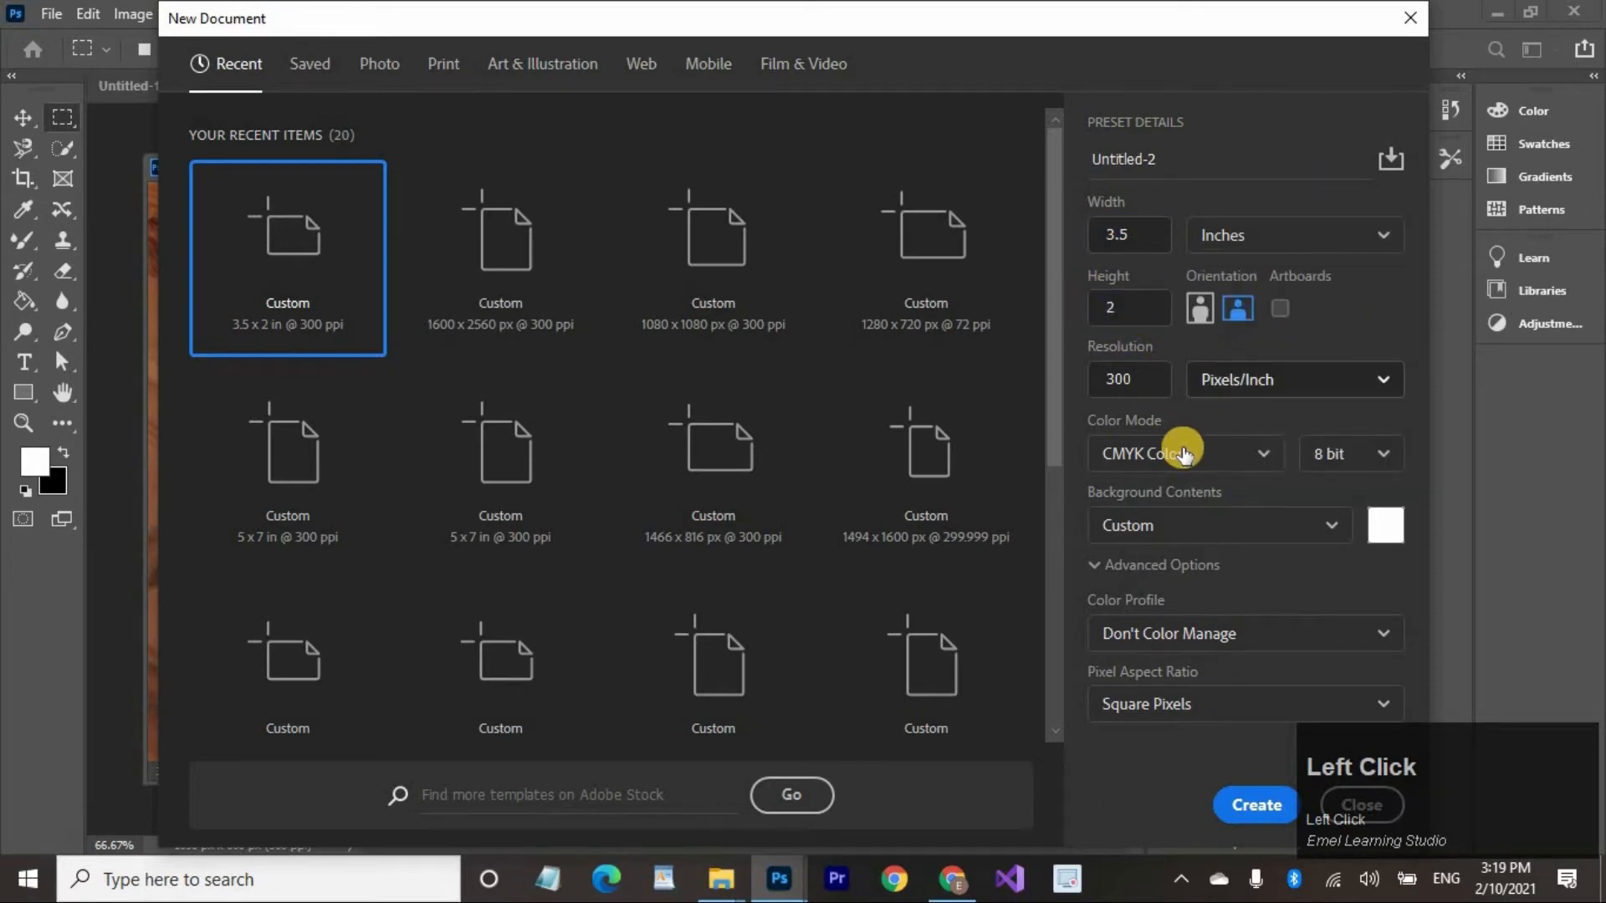
left_click(1233, 452)
left_click(1188, 621)
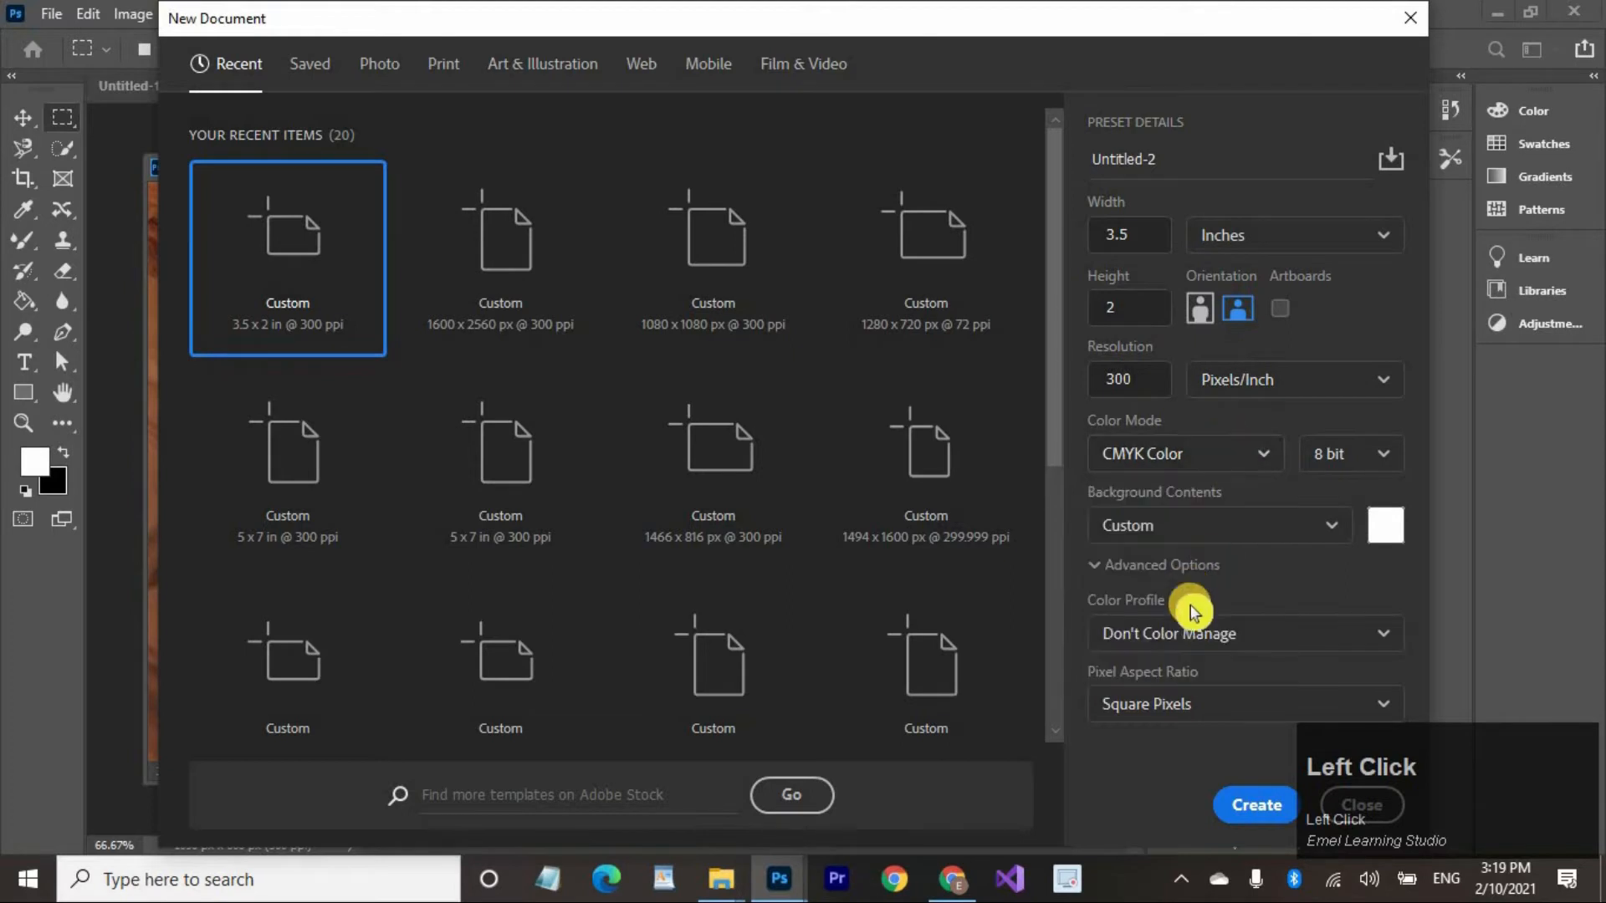
left_click(1240, 818)
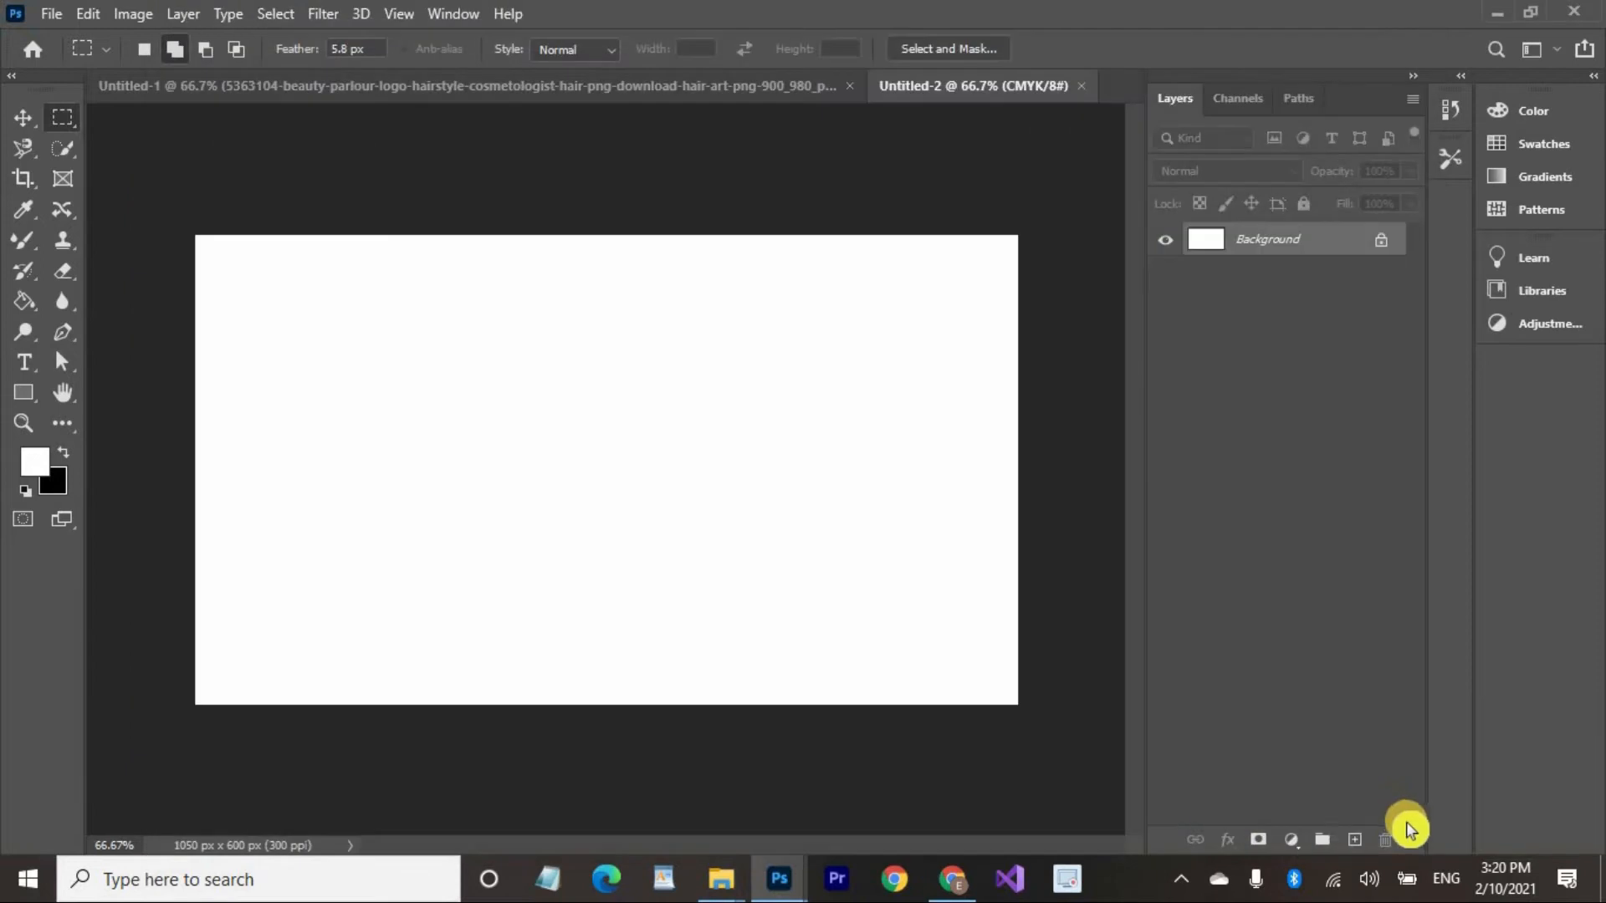
Add a new layer and draw a rectangle about 1118 × 685 px covering the whole canvas.
left_click(1352, 837)
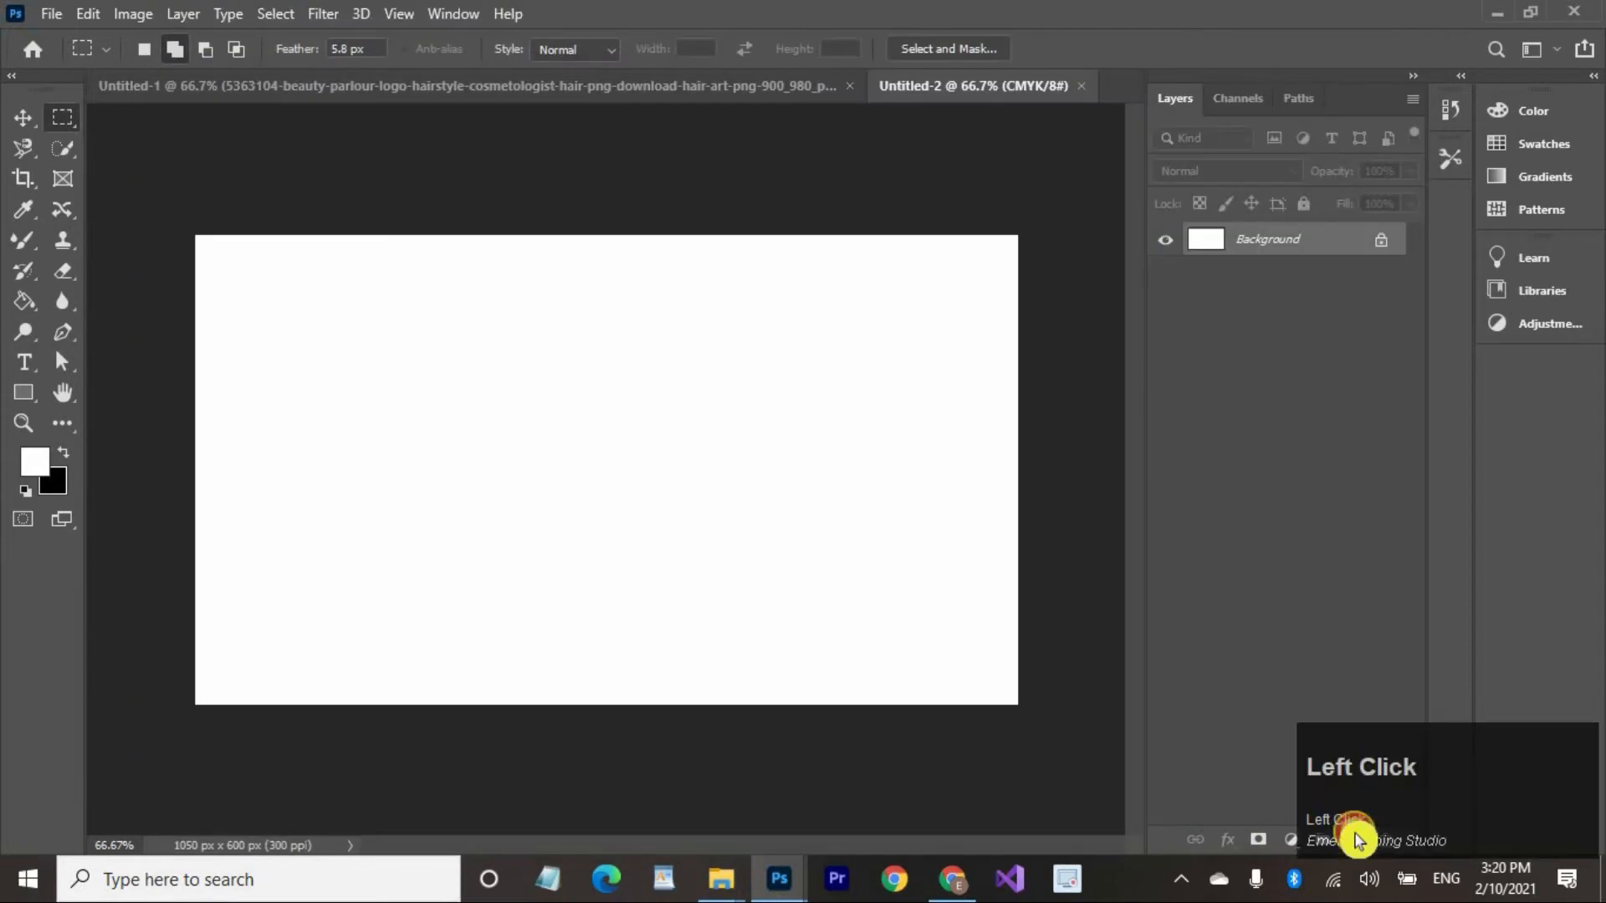
right_click(17, 395)
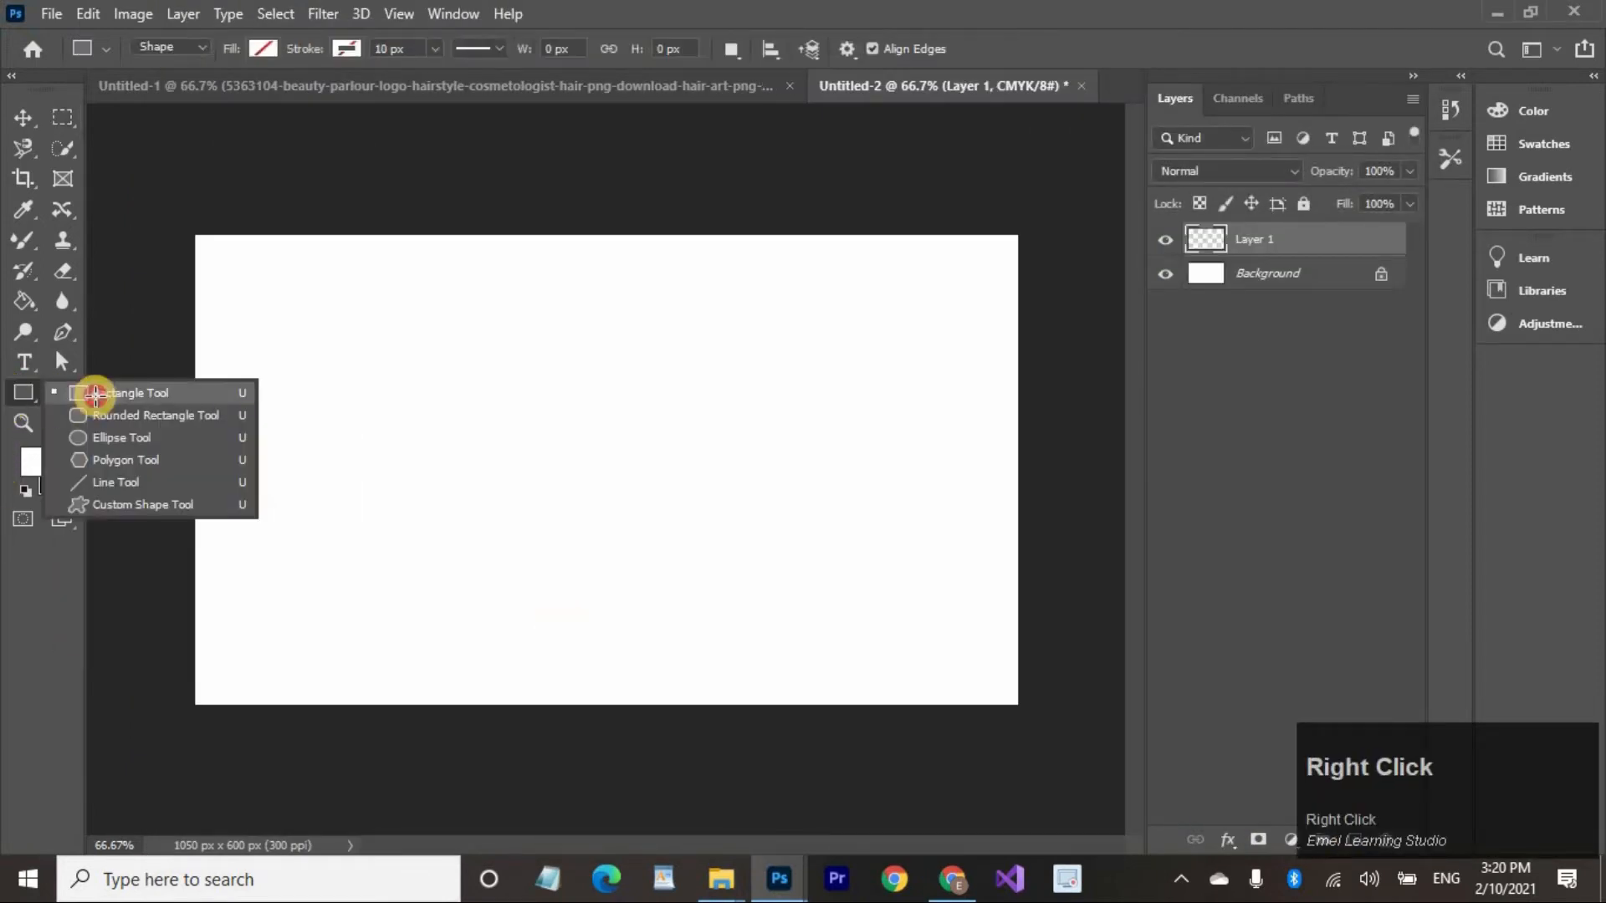
left_click(52, 392)
left_click_drag(161, 193, 1035, 729)
Fill the rectangle with the solid light grey e0e0e0 and close its properties.
left_click(999, 410)
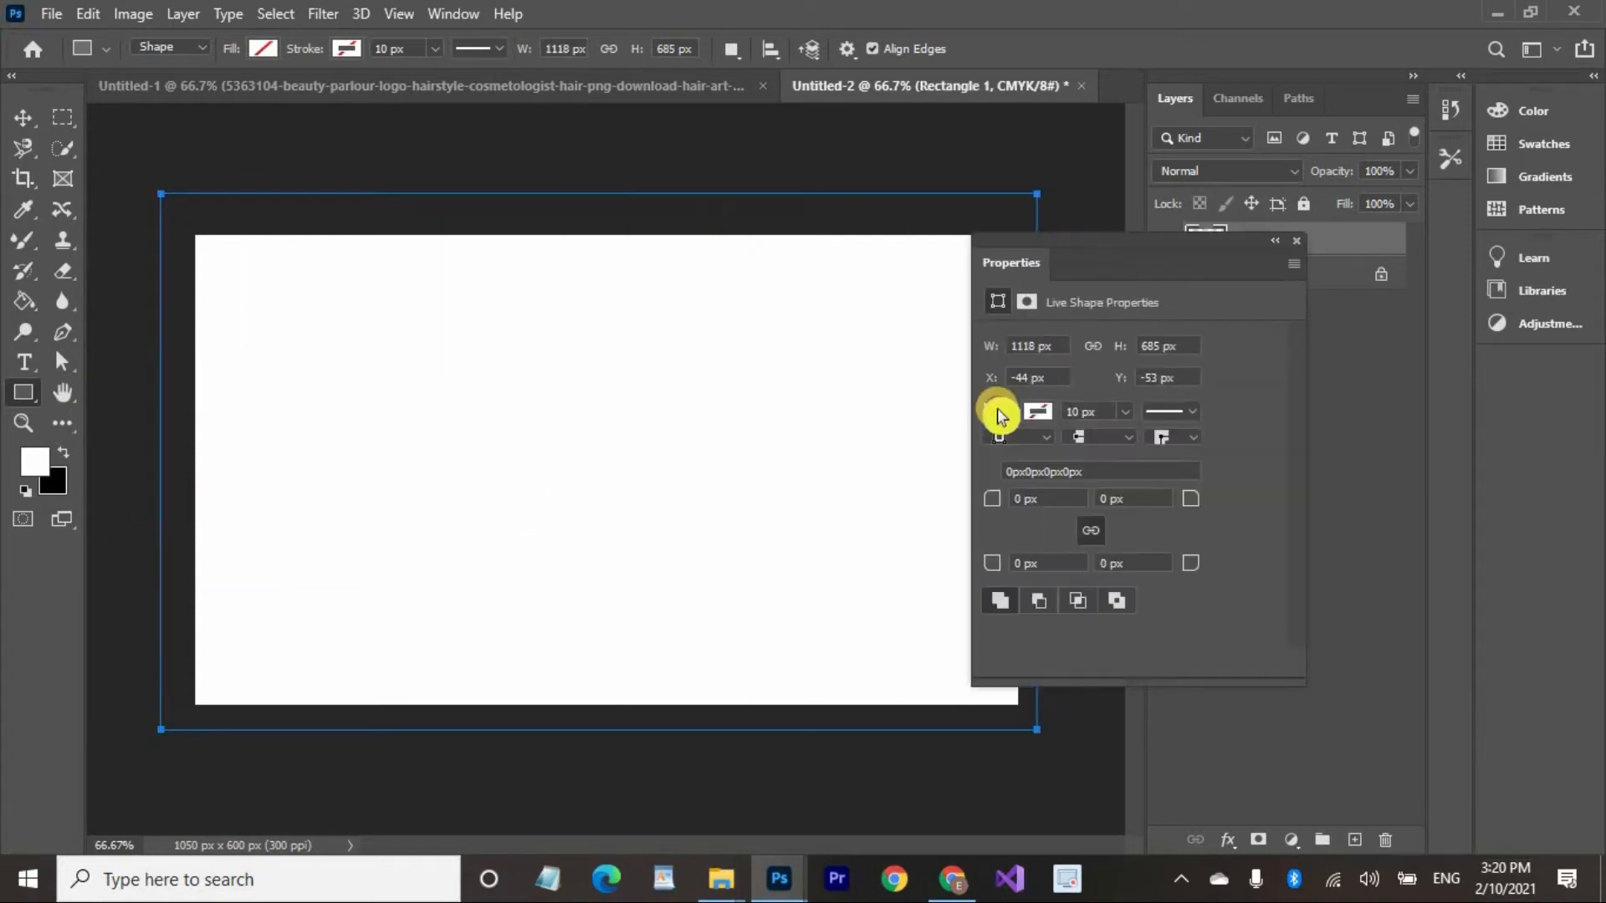
left_click(1293, 457)
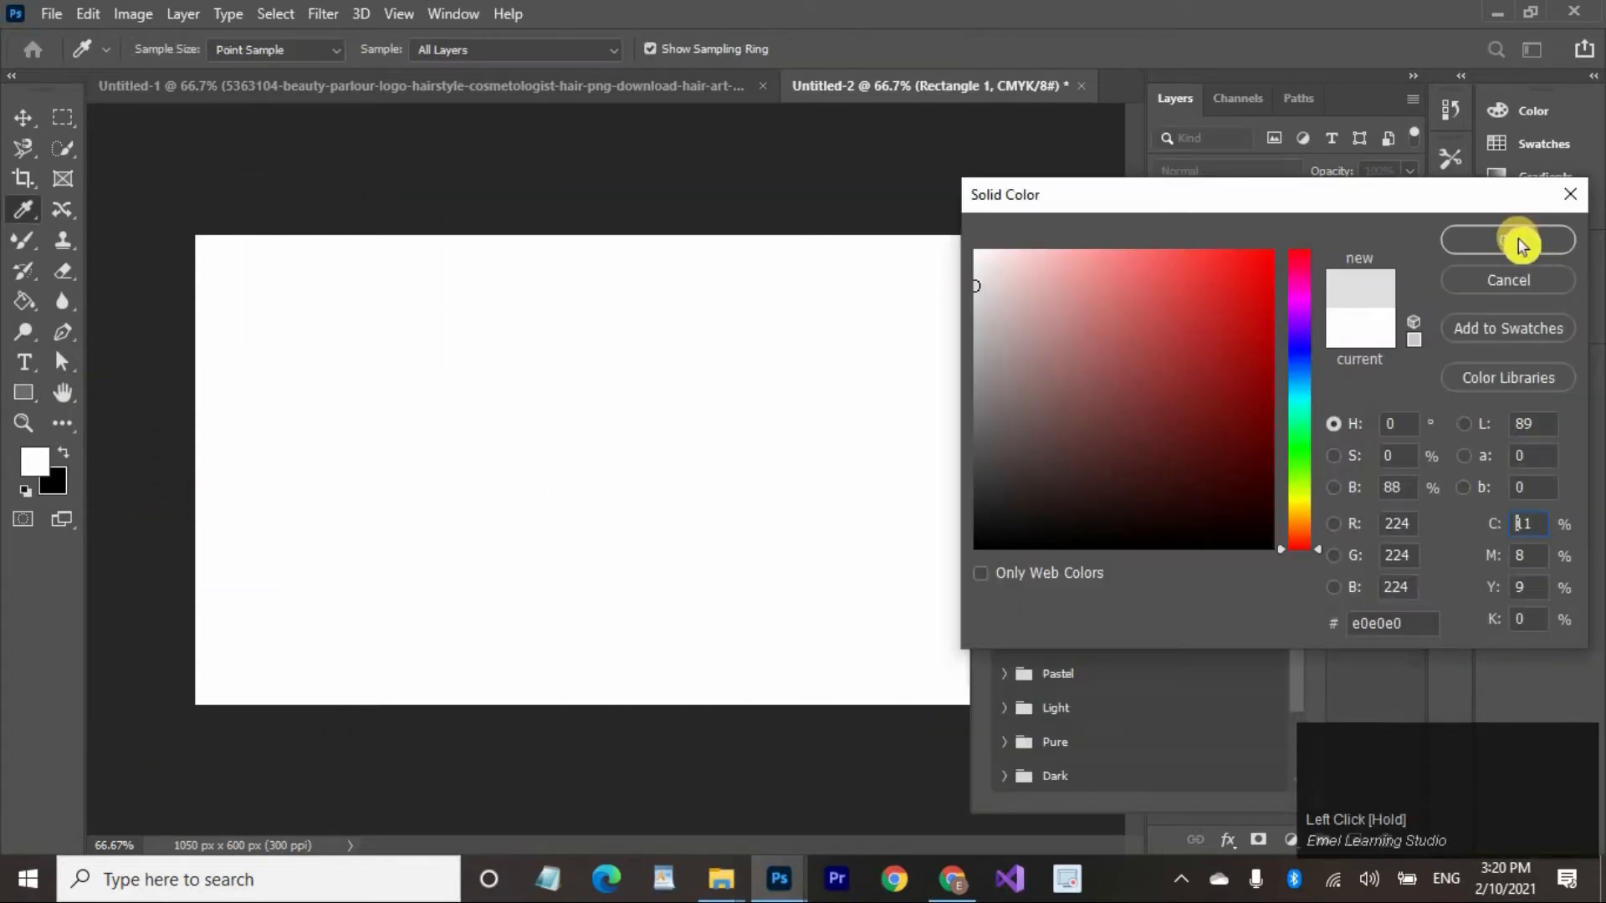
left_click(1506, 237)
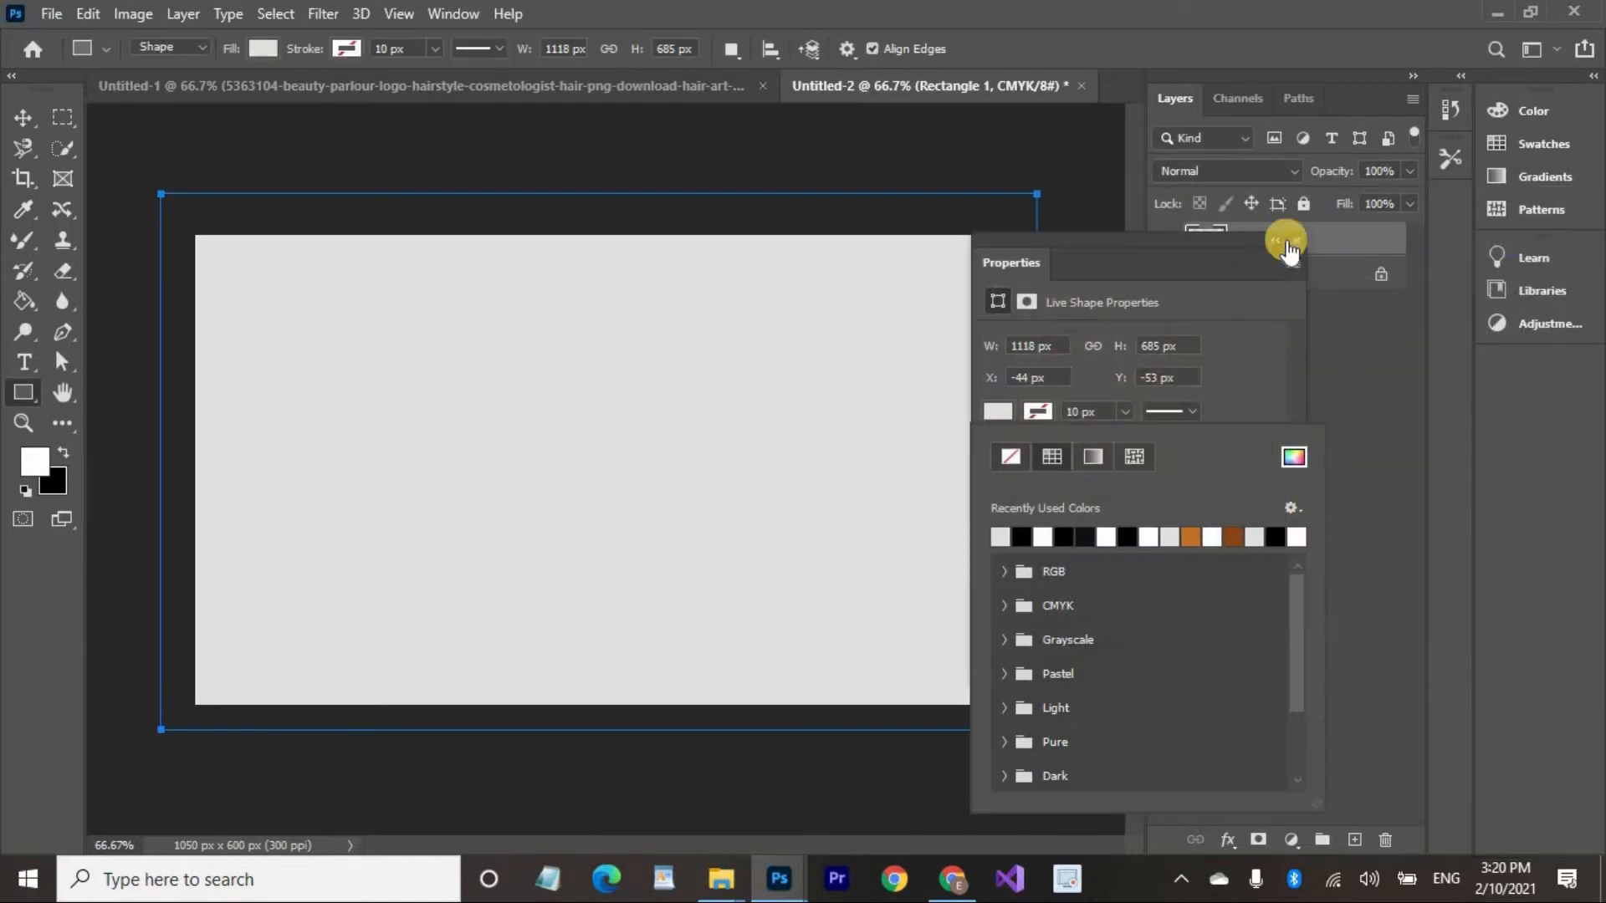
left_click(1295, 242)
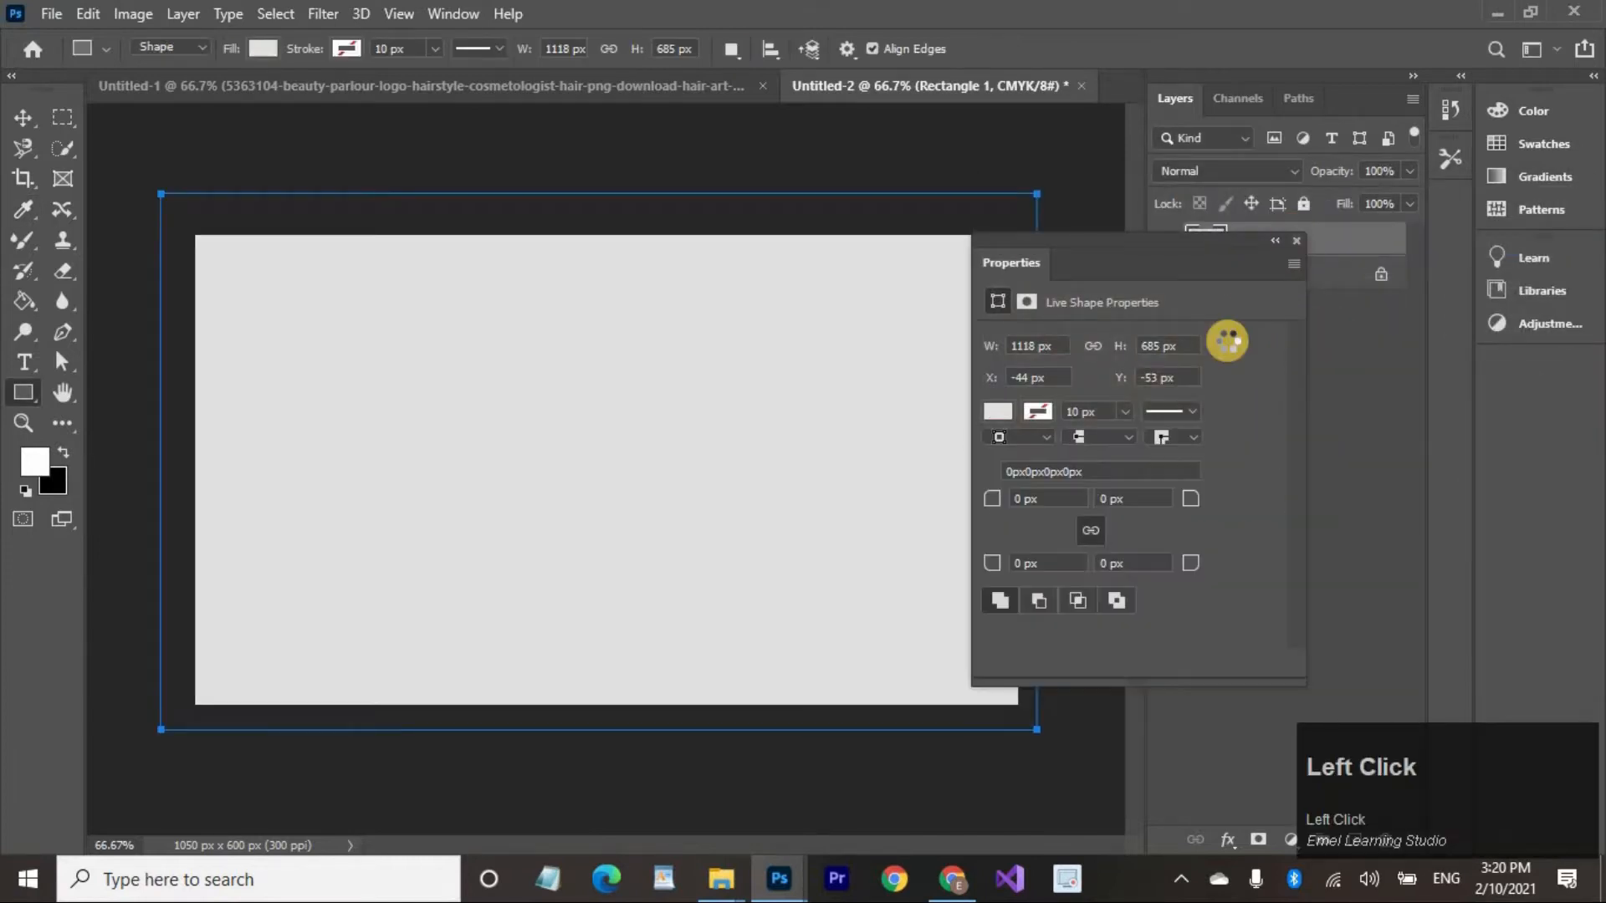
Show the grid over the business card canvas.
left_click(398, 13)
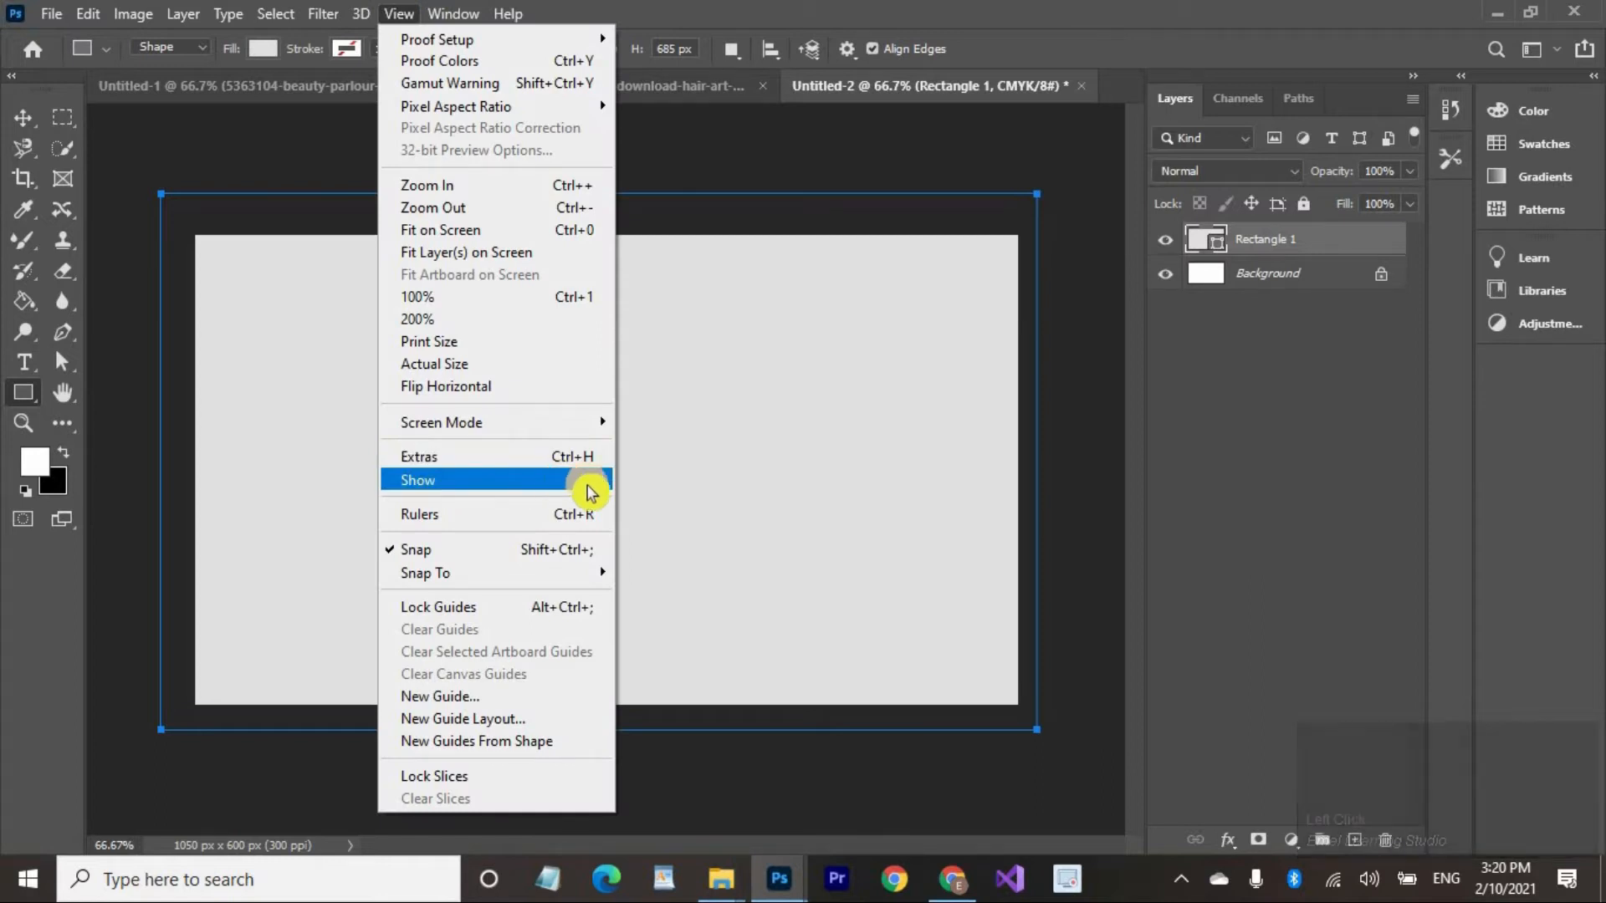
mouse_move(589, 480)
left_click(645, 390)
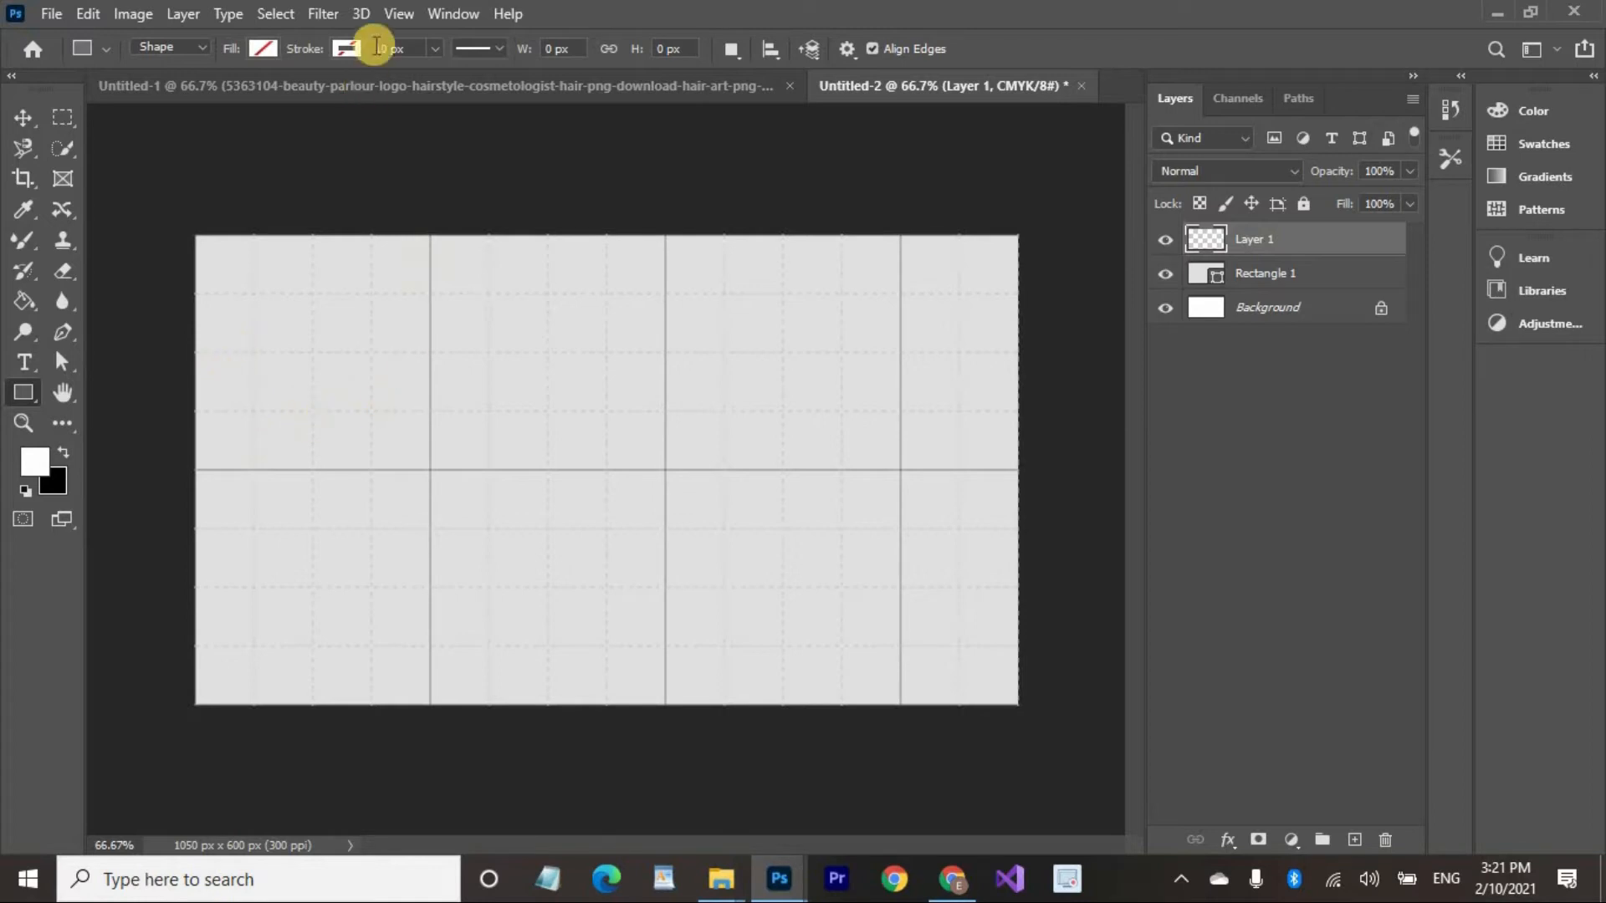
Bring the Kinzor logo from the Untitled-1 document into the new card and place it in the card's left half.
left_click(387, 86)
left_click(22, 117)
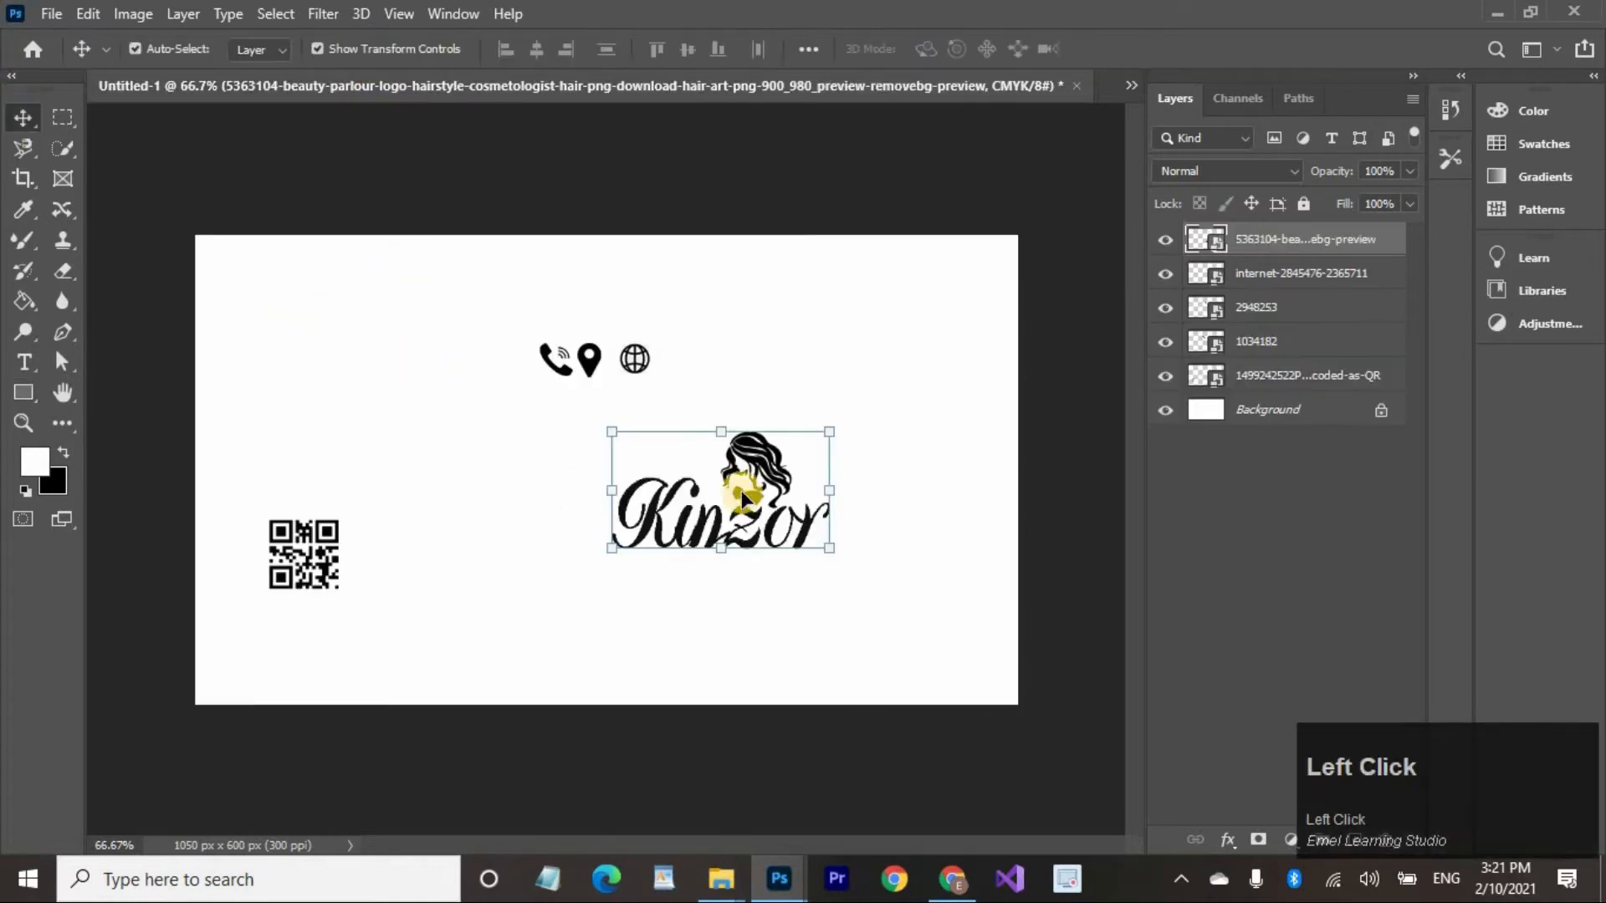
left_click_drag(745, 455, 416, 428)
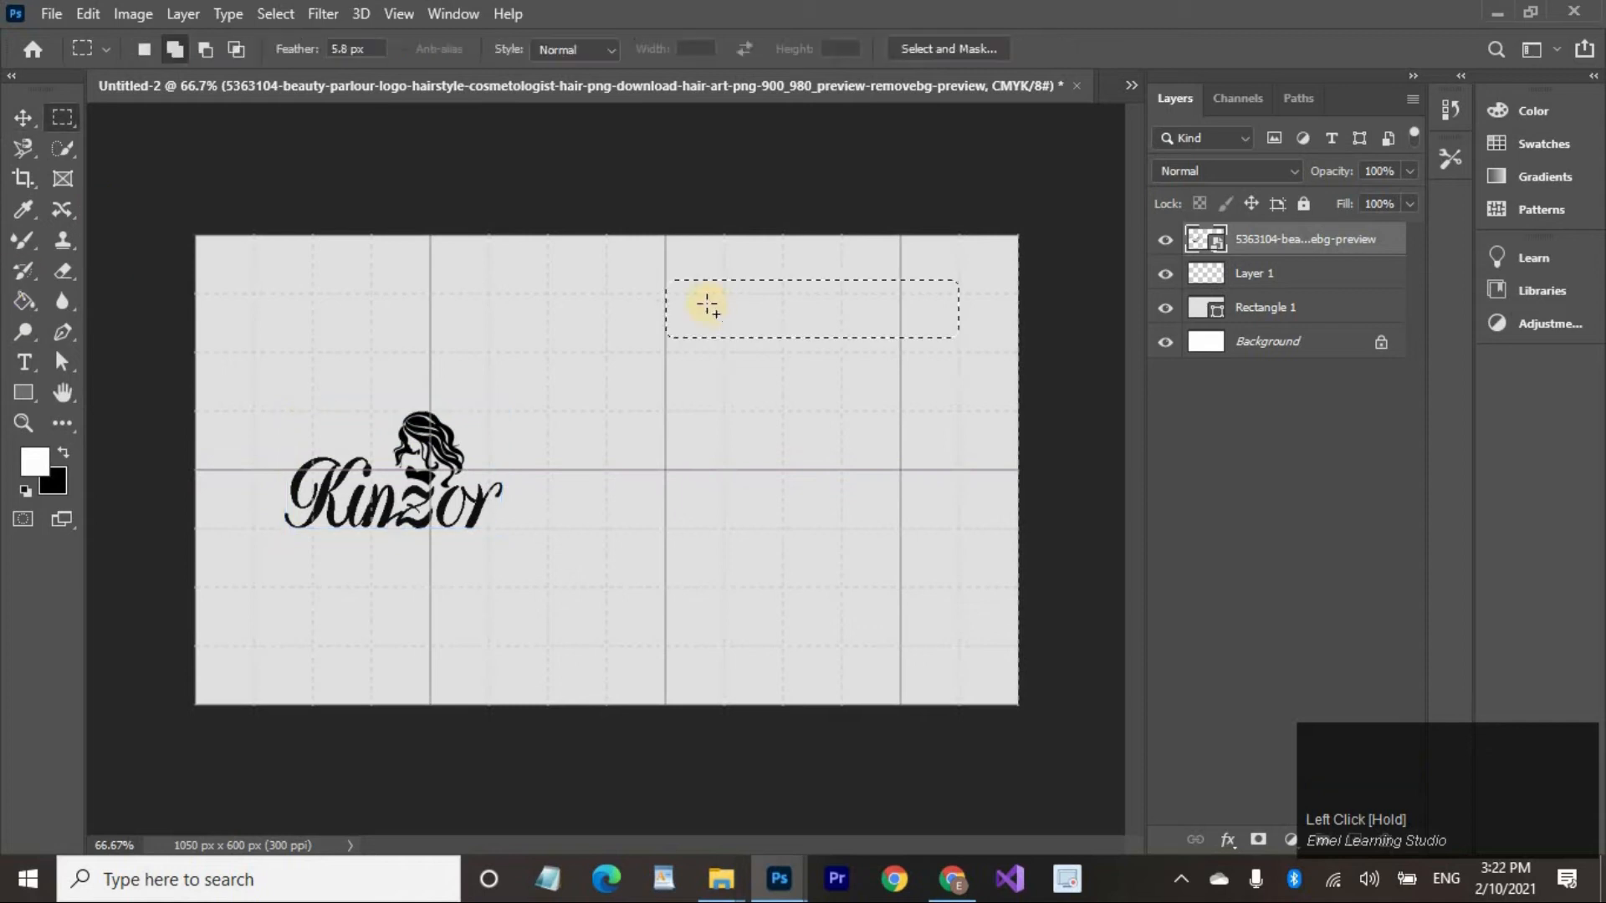
Try marking out the name area and the contact details area in the card's right half with rectangular marquee selections.
left_click_drag(696, 294, 945, 334)
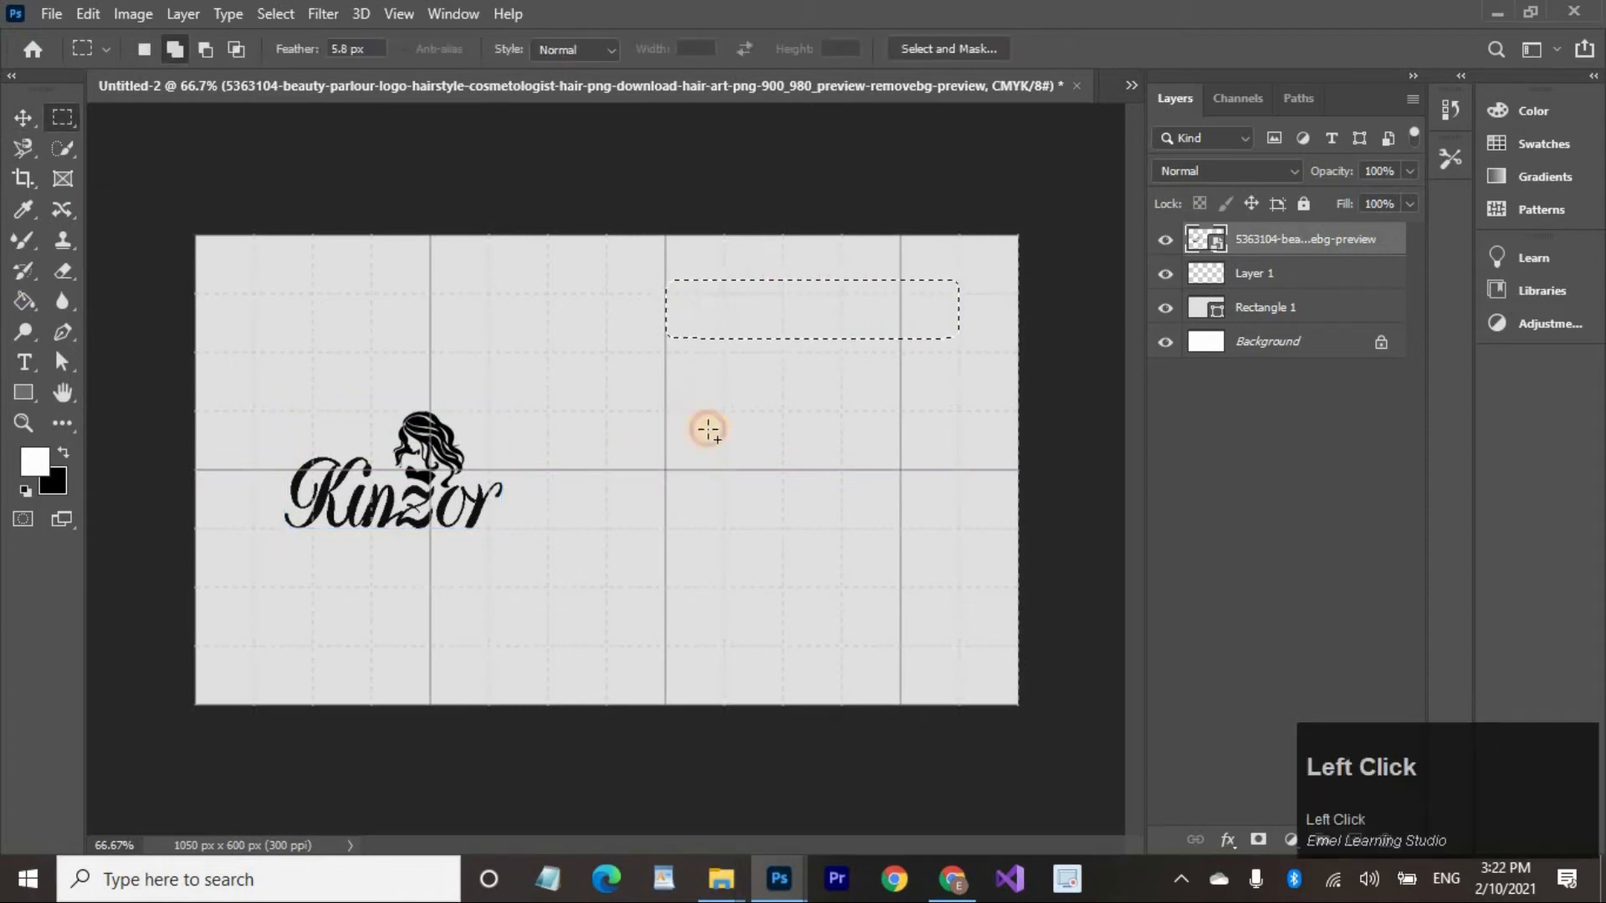
left_click_drag(666, 396, 975, 656)
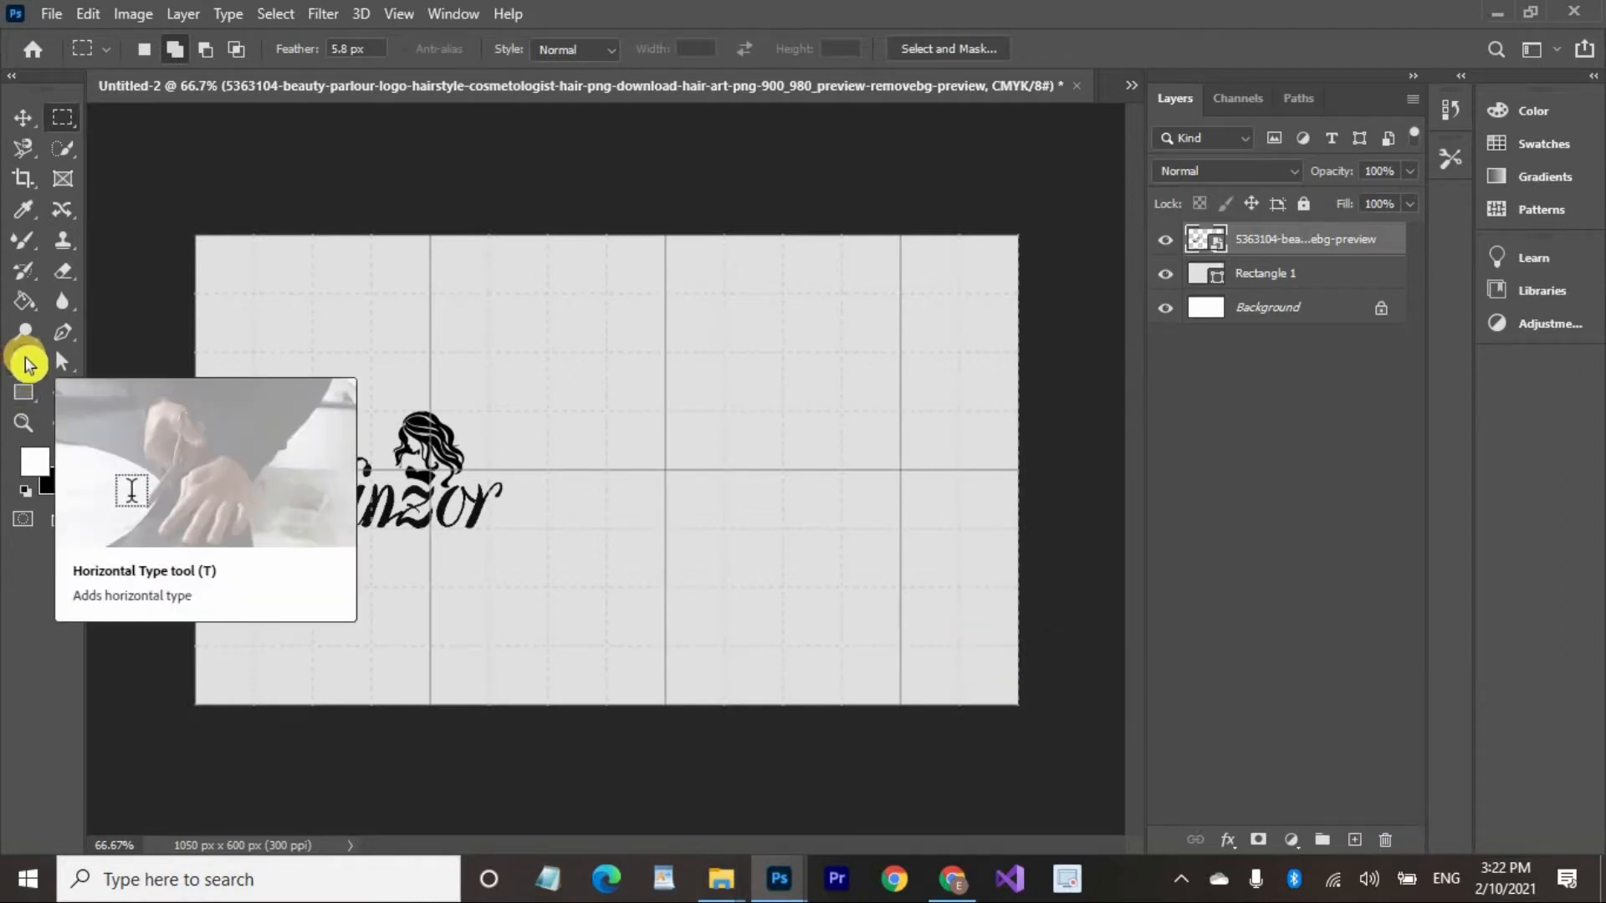
Add a horizontal text line reading "Kinzor" in the card's upper right area.
left_click(27, 363)
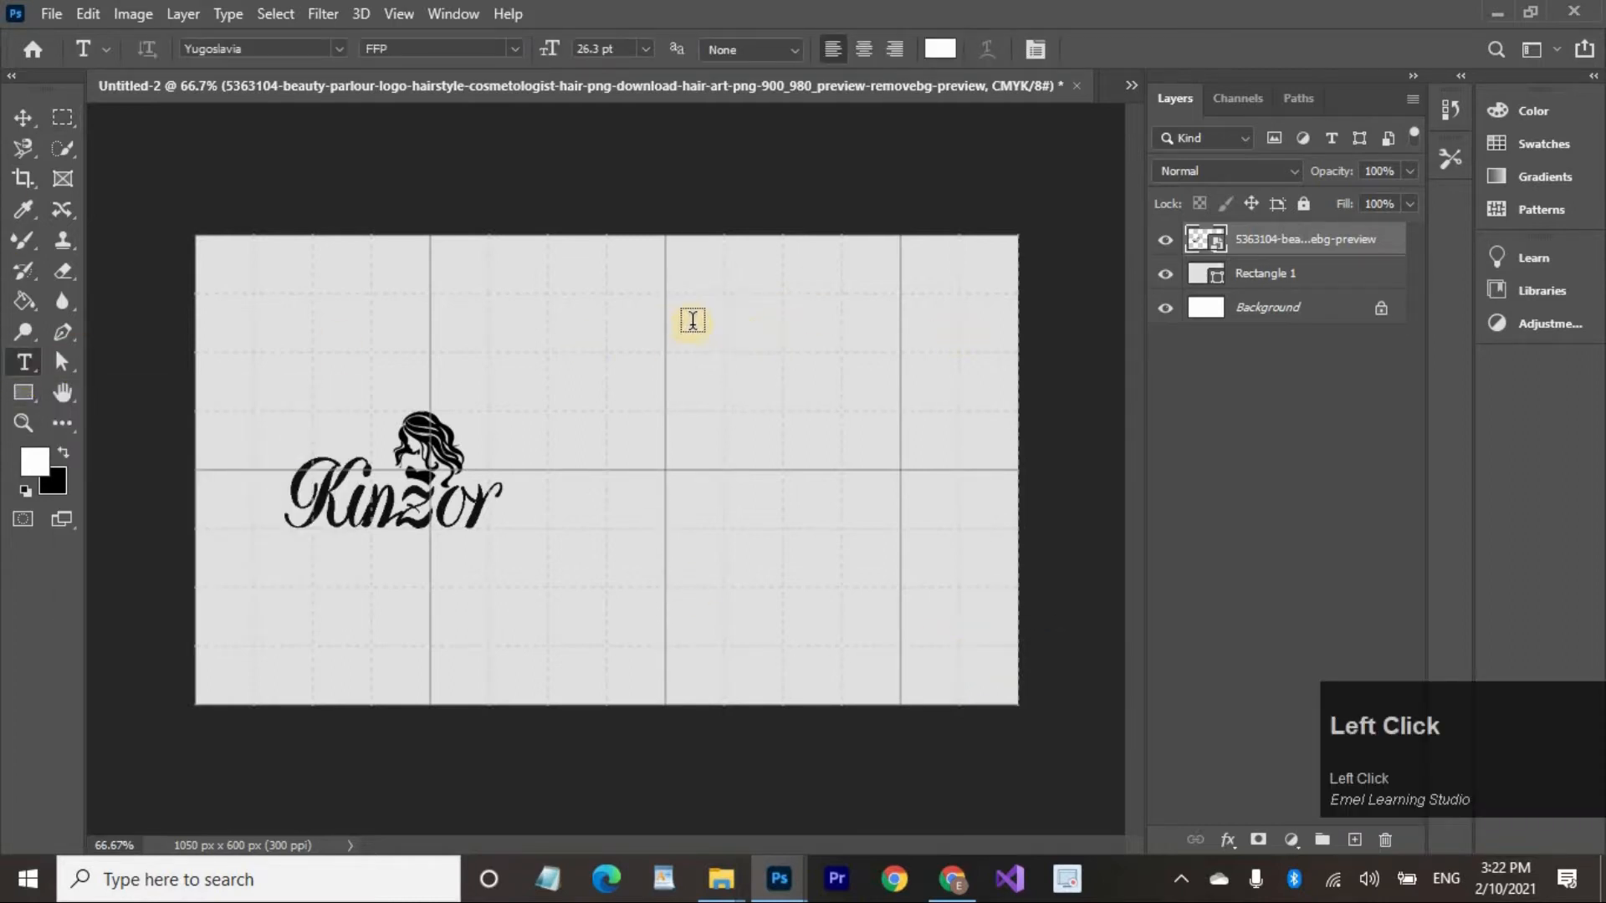
left_click(669, 349)
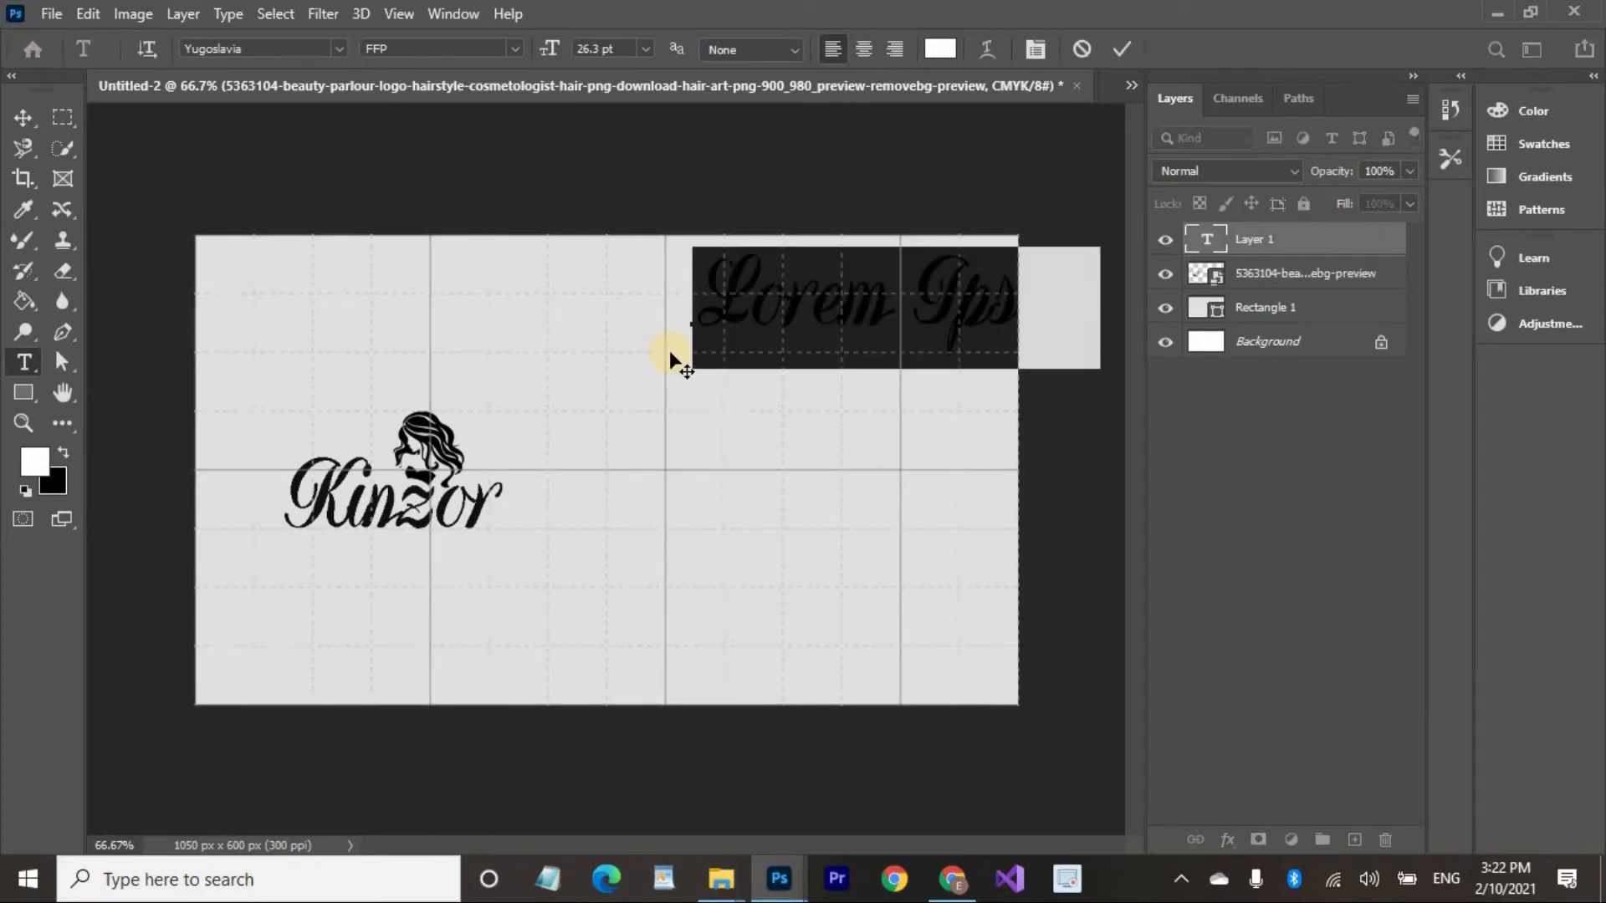
key("Caps_Lock")
type("Kinzor")
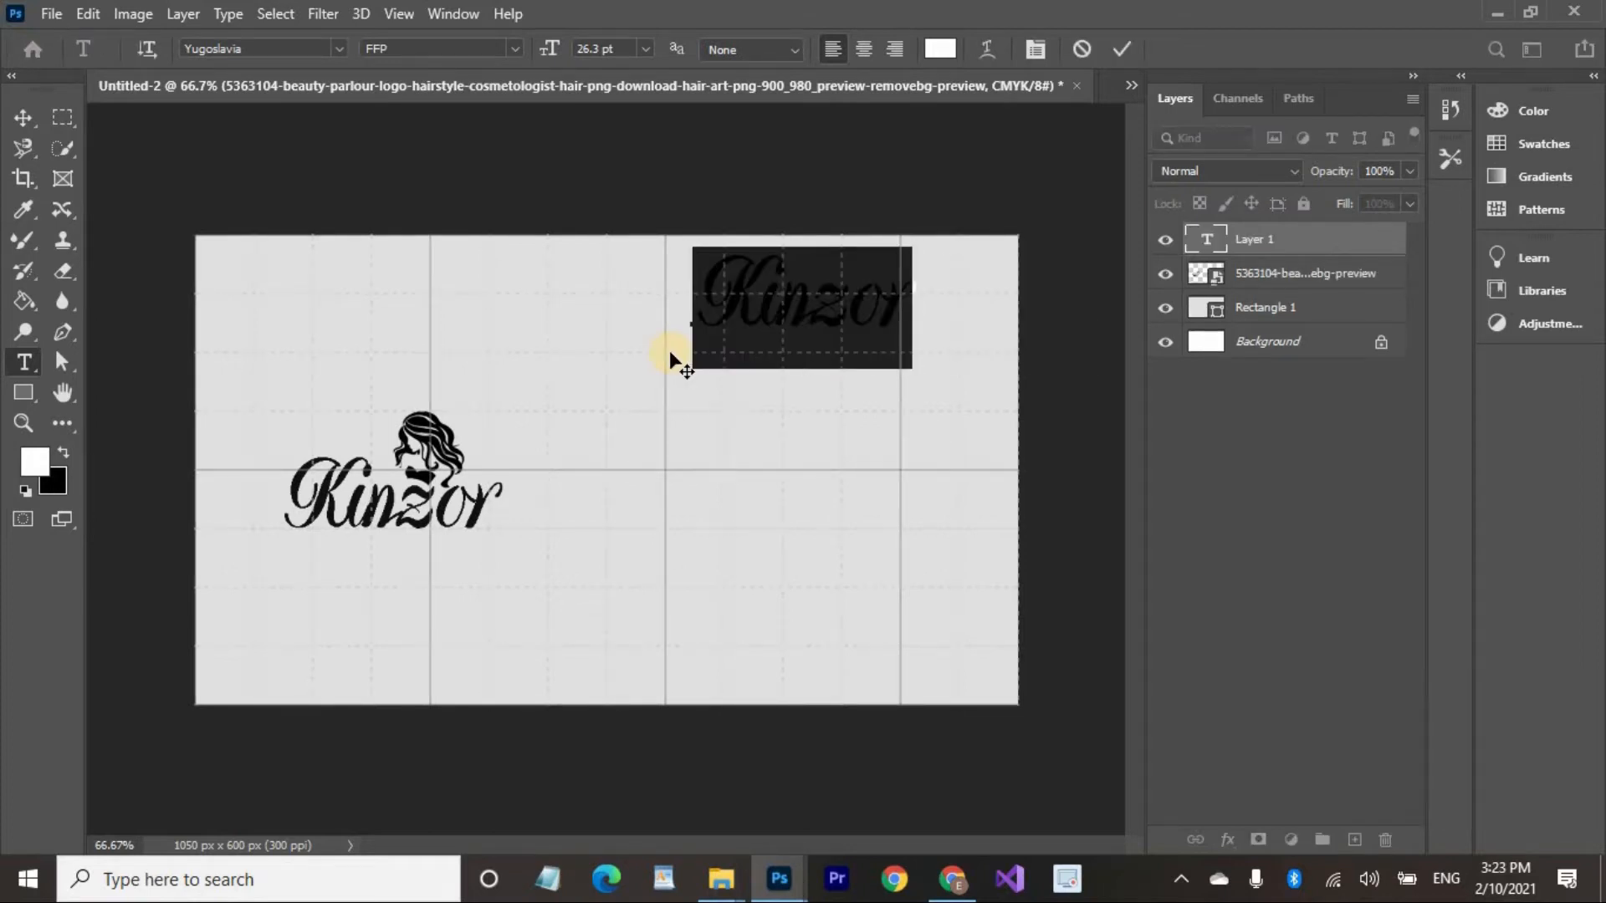
Set the "Kinzor" text to Helvetica Bold Oblique and colour it black (000000).
left_click(334, 50)
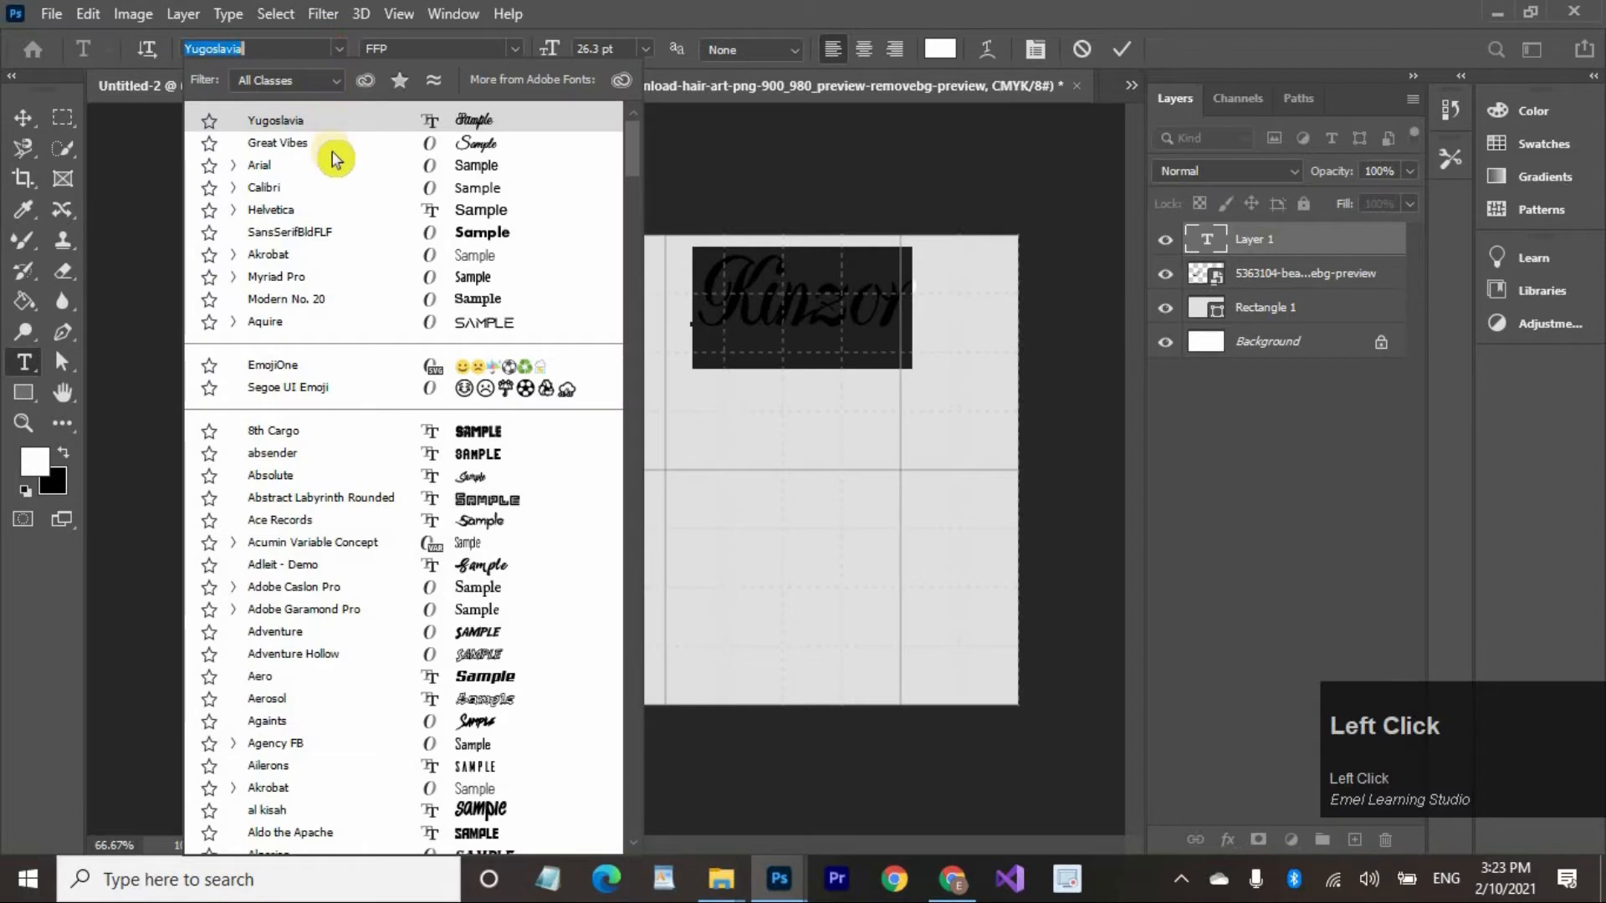
left_click(364, 210)
left_click(515, 52)
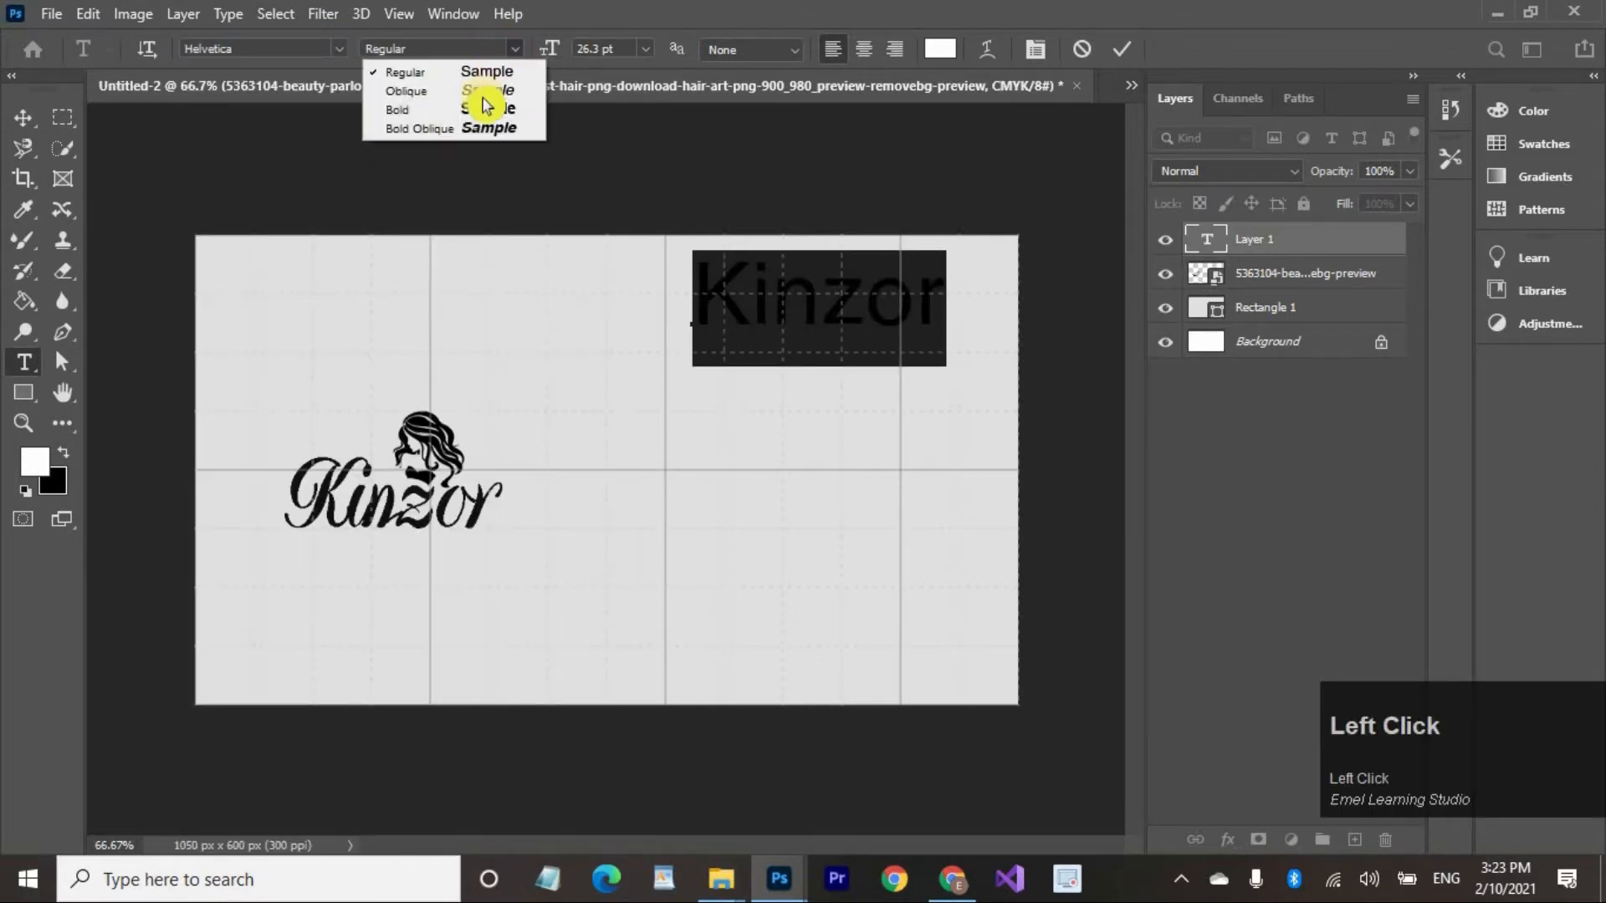
left_click(458, 122)
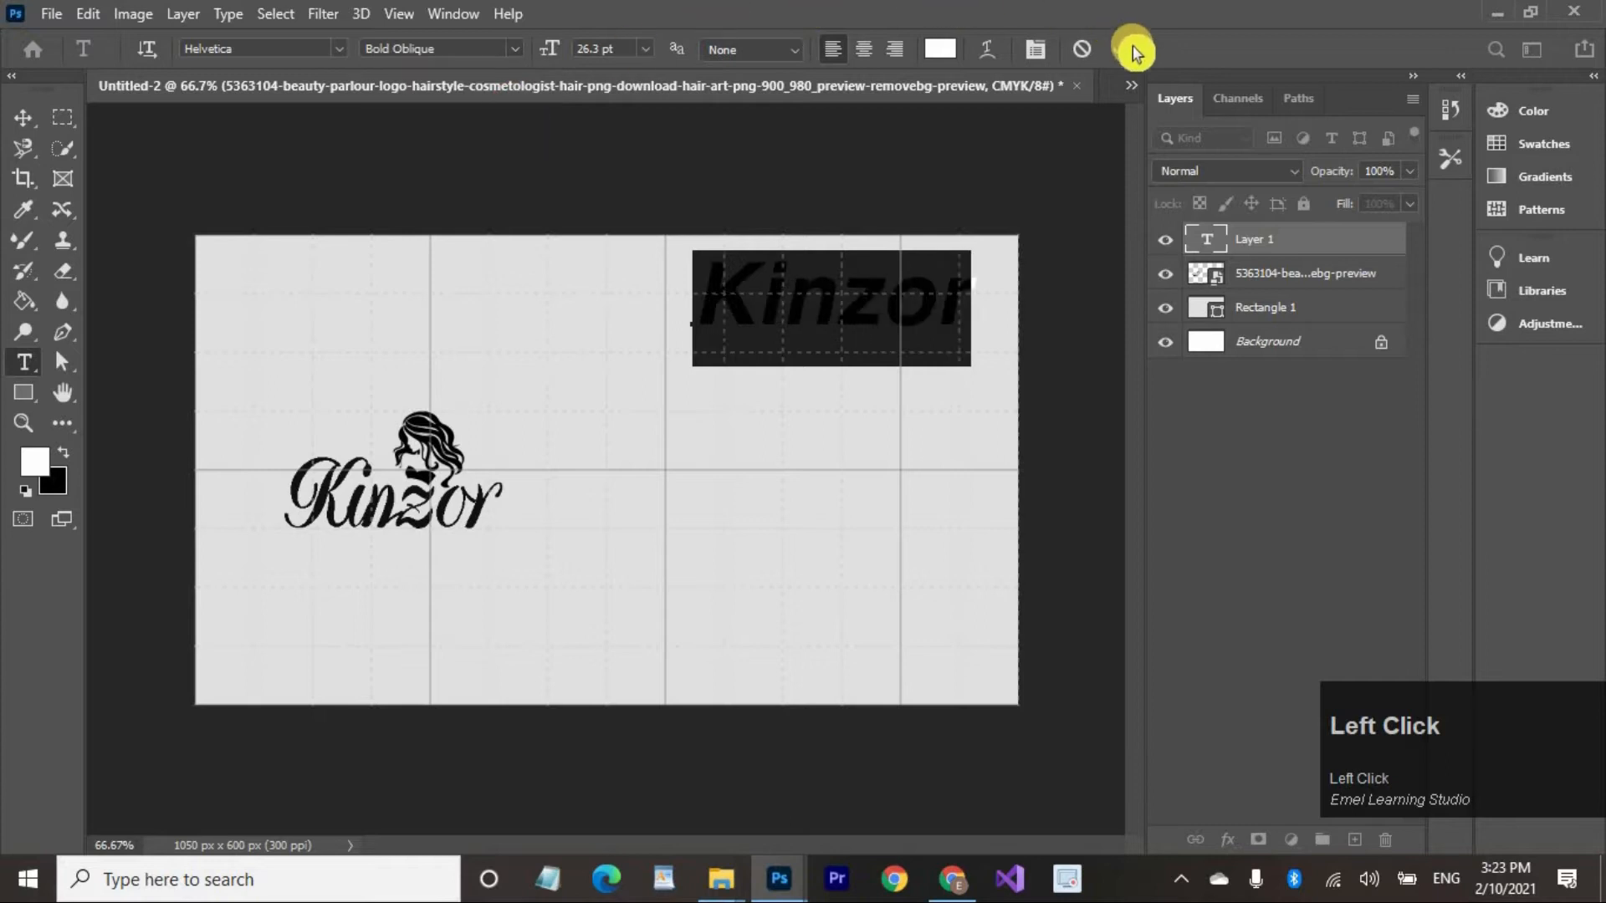
left_click(940, 49)
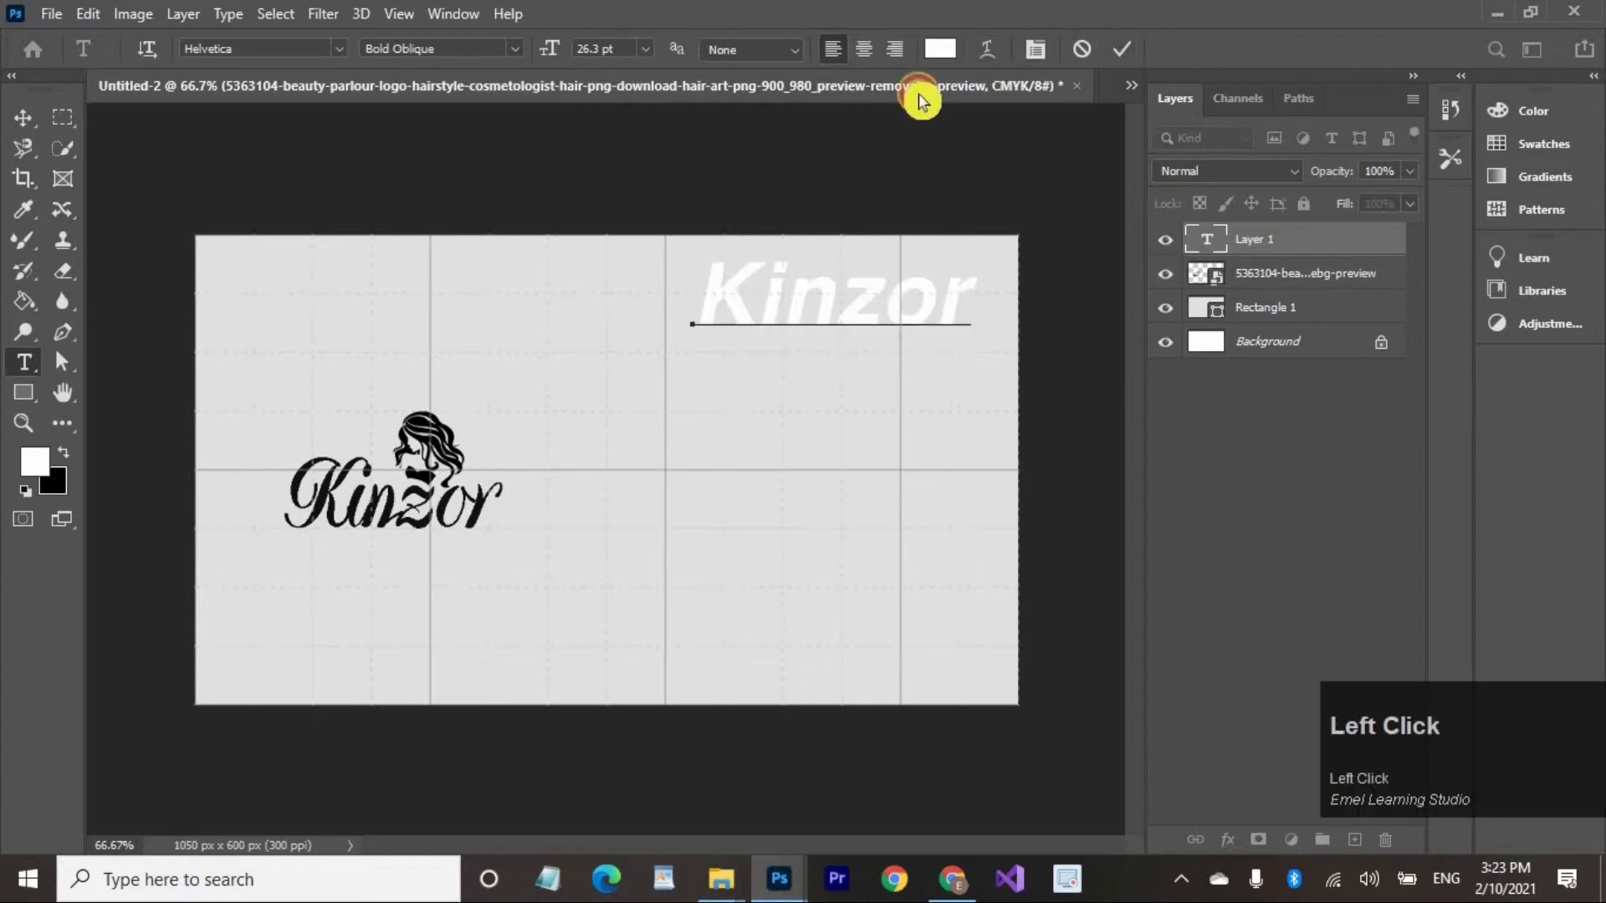
left_click_drag(1003, 508, 961, 574)
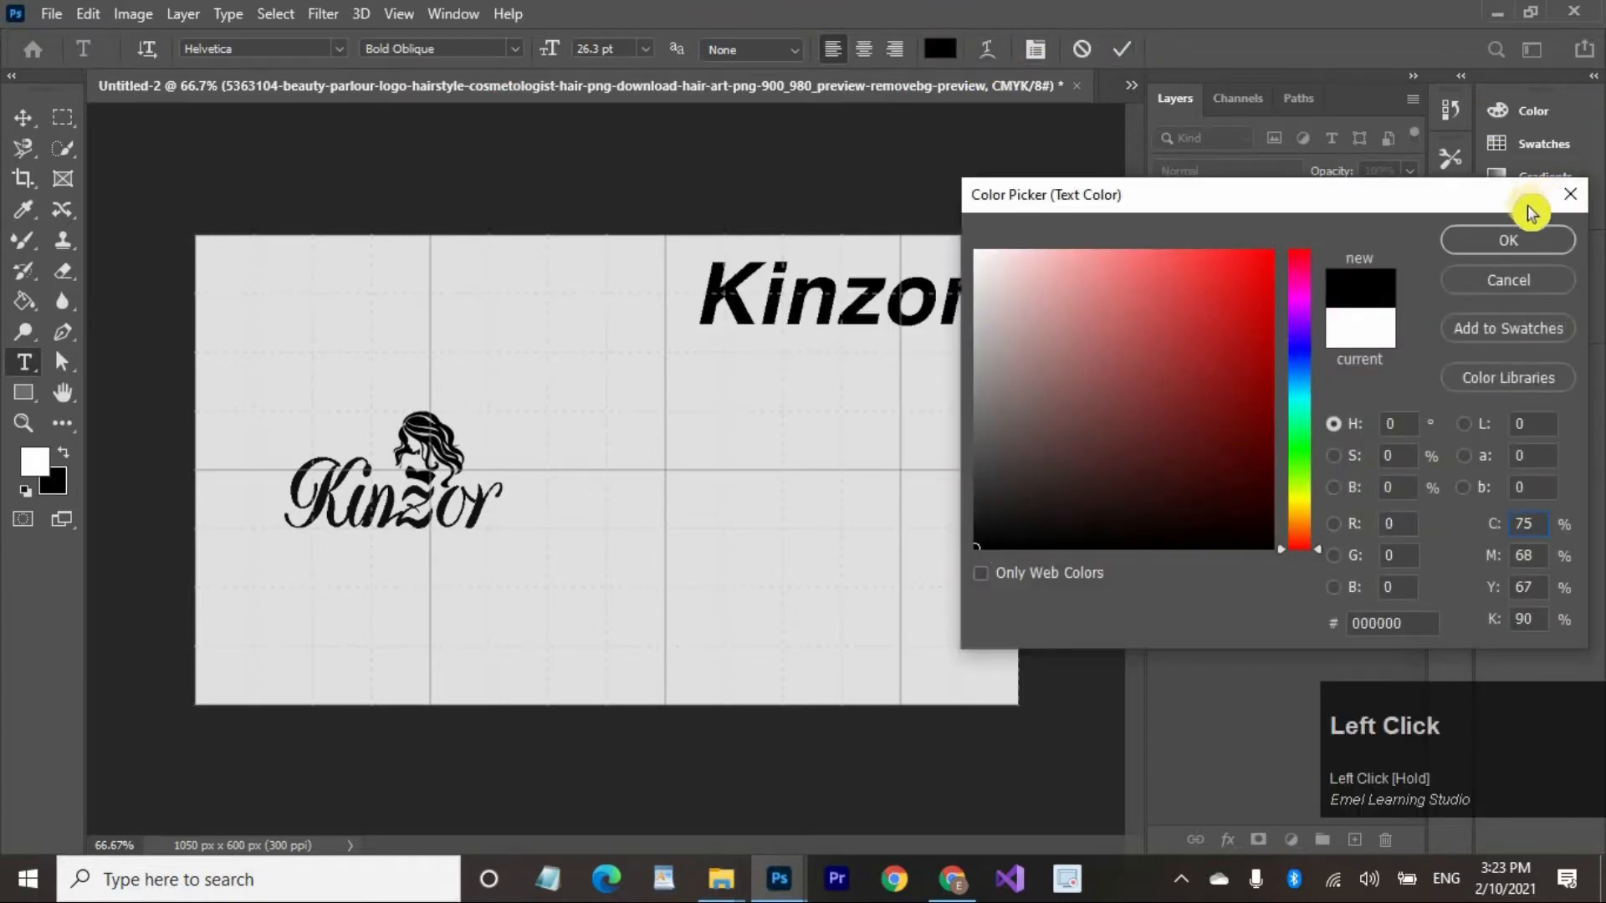
left_click(1511, 239)
Align the "Kinzor" text with the vertical grid line in the card's right half and scale it down to a flatter shape.
left_click_drag(782, 304, 752, 332)
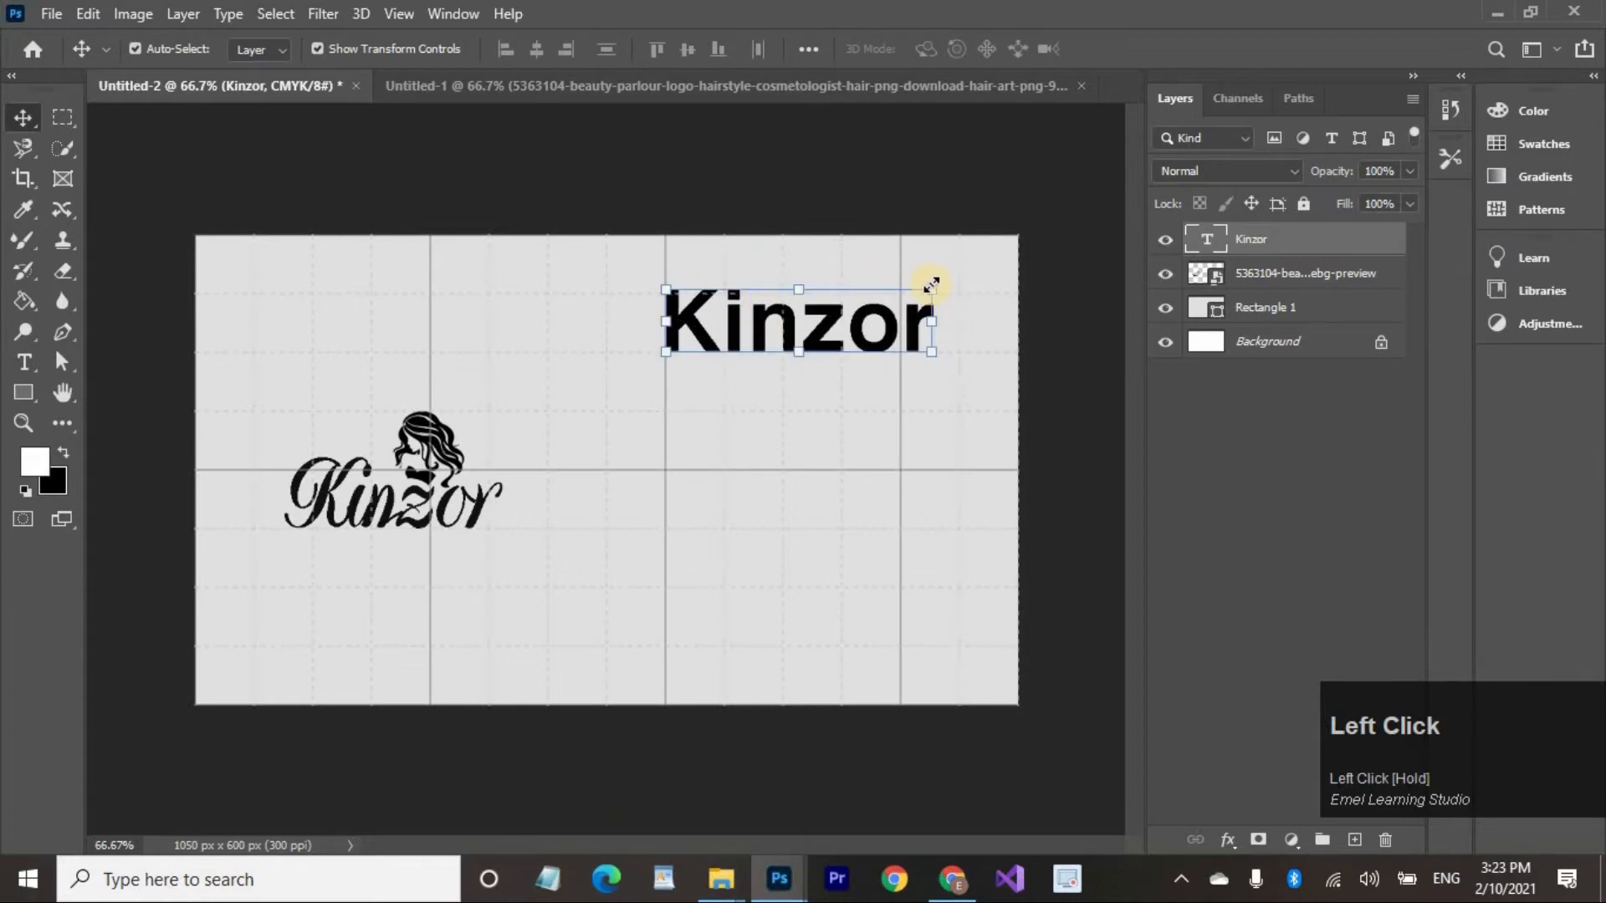
left_click(932, 292, "shift")
left_click_drag(932, 293, 914, 319)
left_click(1164, 49)
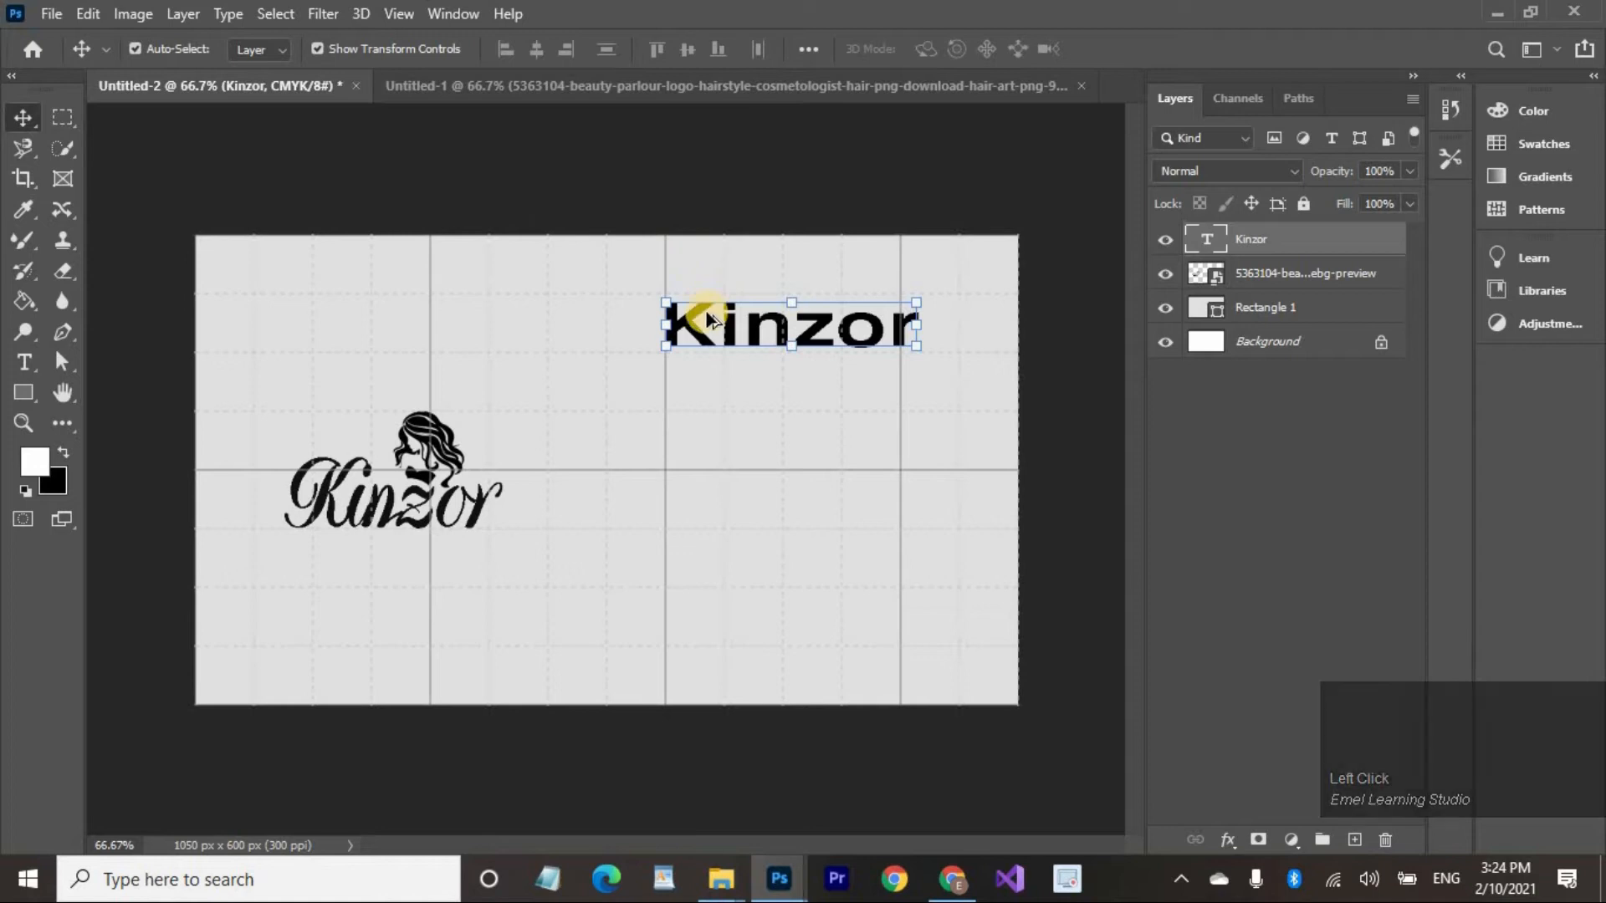
Duplicate the "Kinzor" text directly below the original and replace the copy's wording with "Beatuy Parlour".
left_click(683, 326, "alt")
left_click_drag(684, 329, 683, 373)
double_click(744, 386)
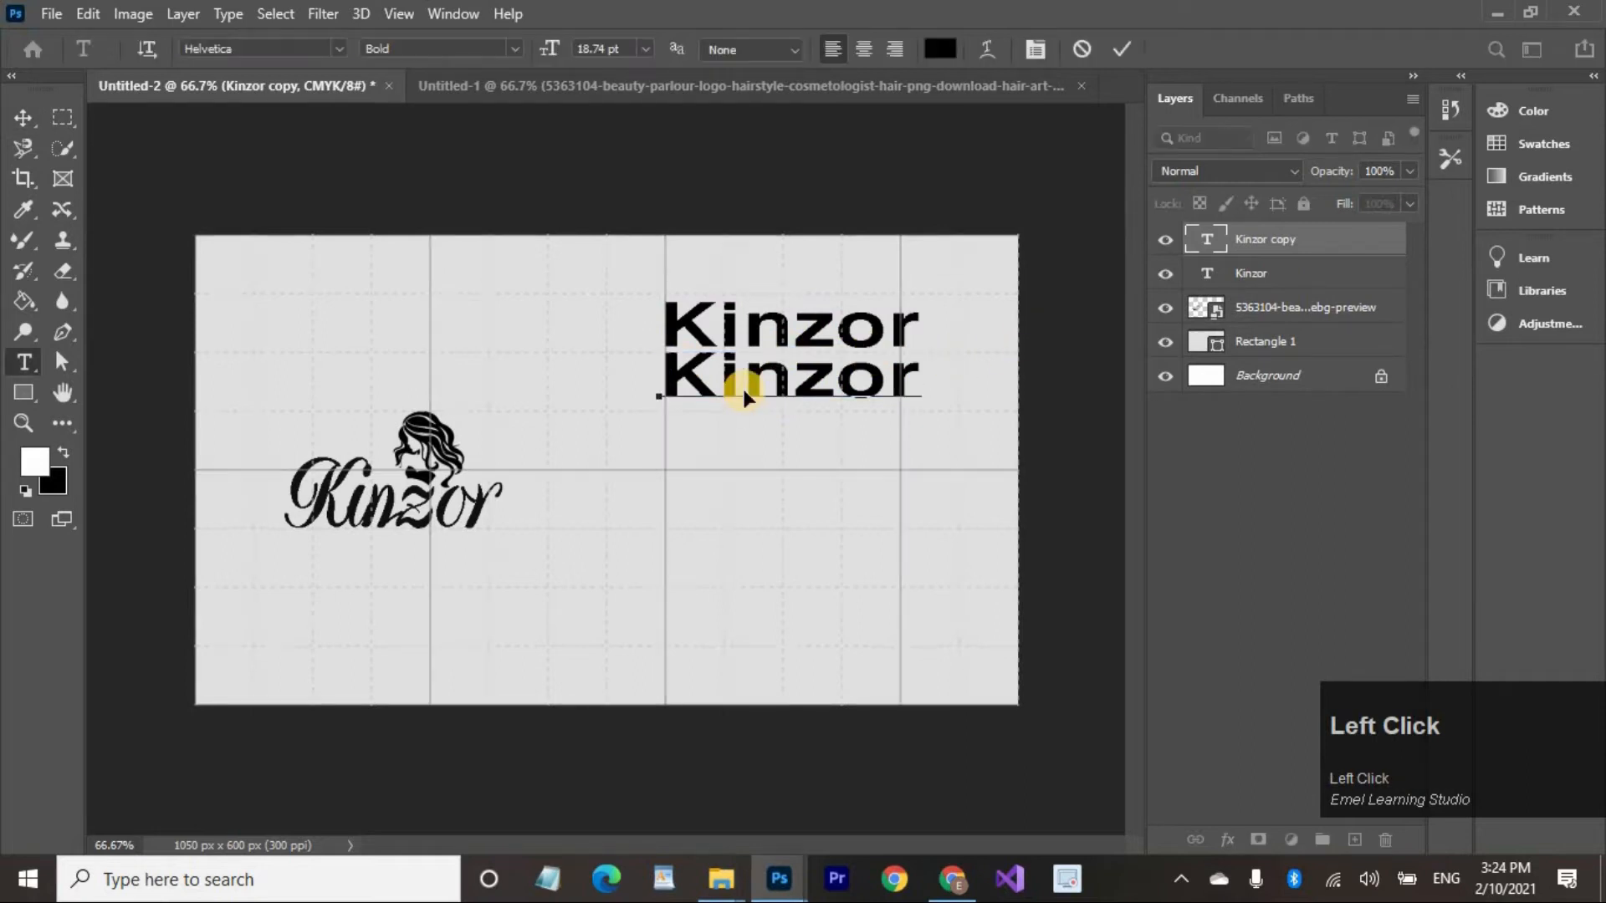
key("ctrl")
key("ctrl+a")
type("Bea")
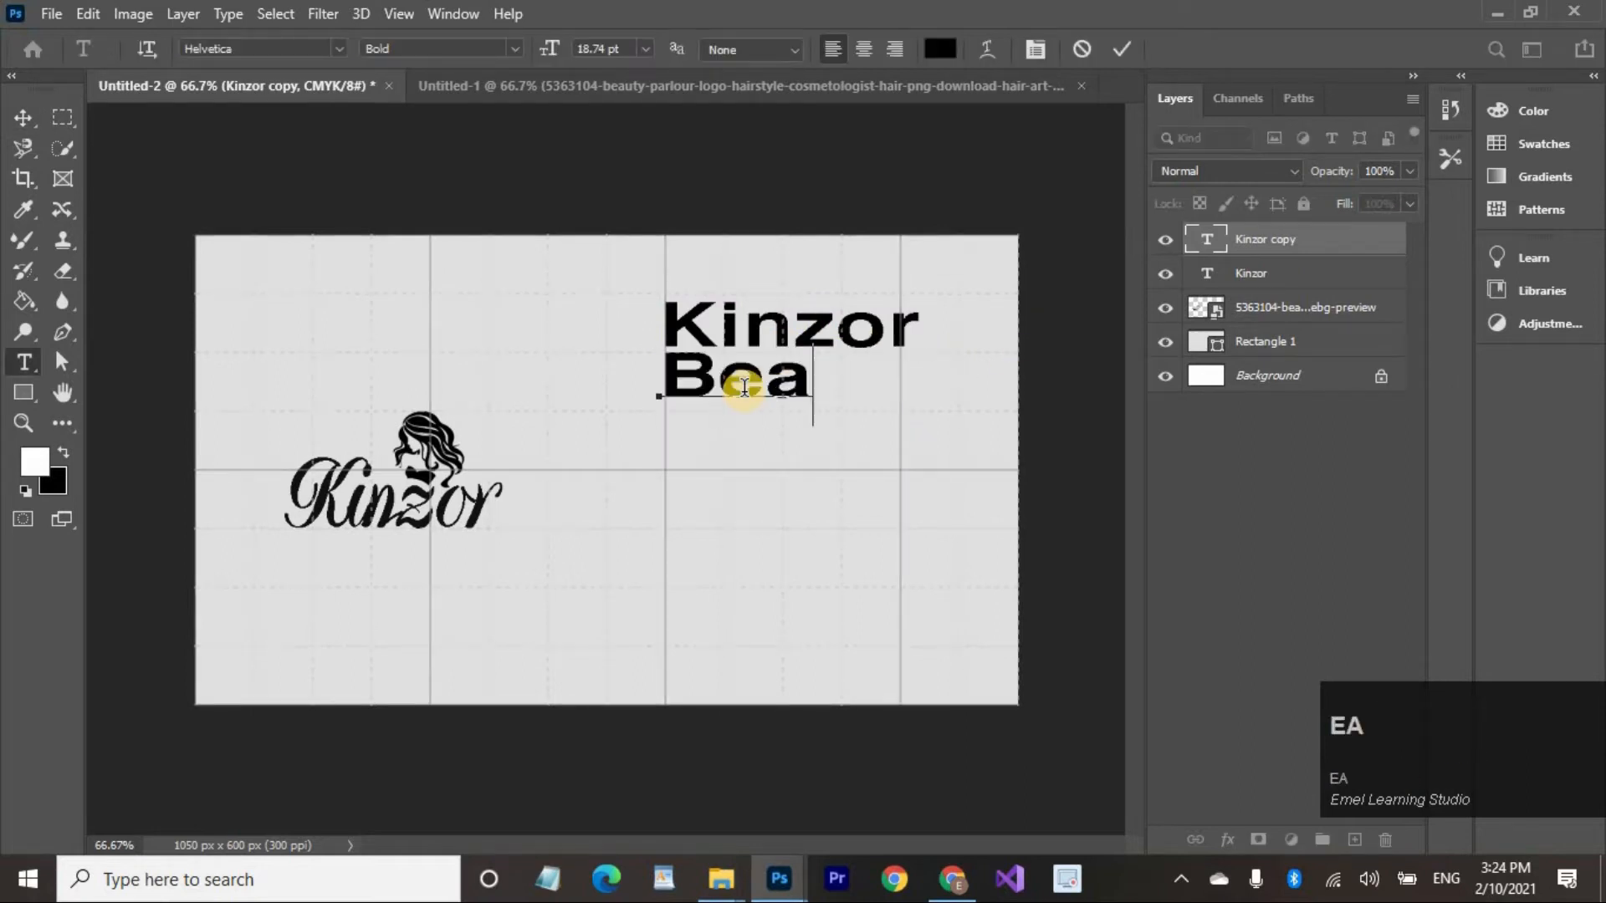
type("tuy PAR")
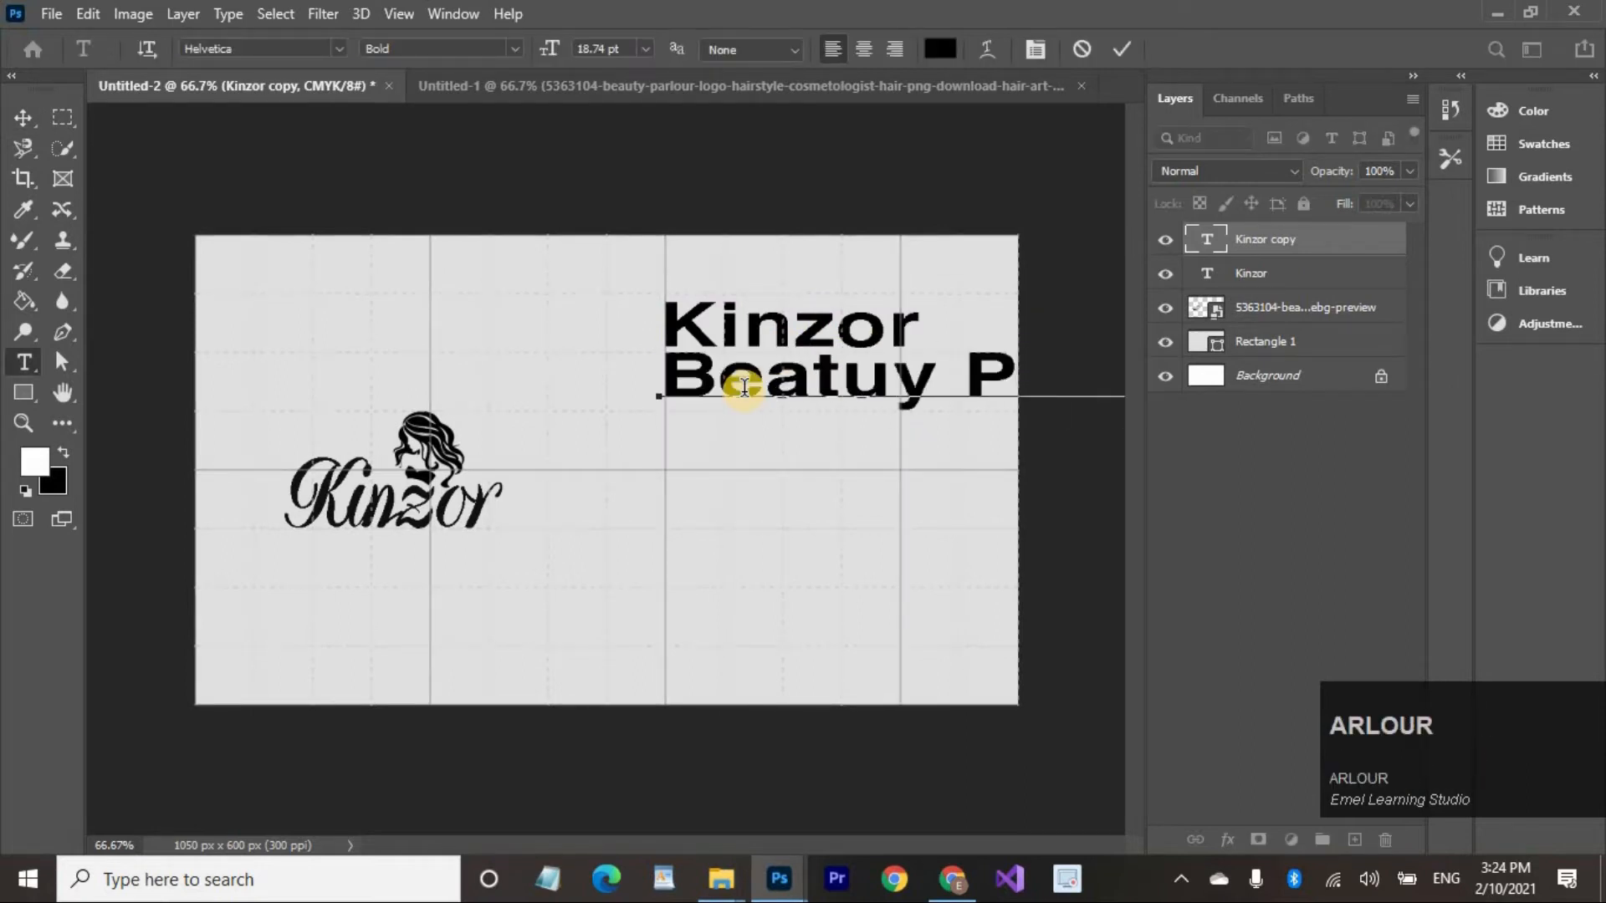
Set the "Beatuy Parlour" text to Helvetica Regular and reduce its font size.
key("ctrl+a")
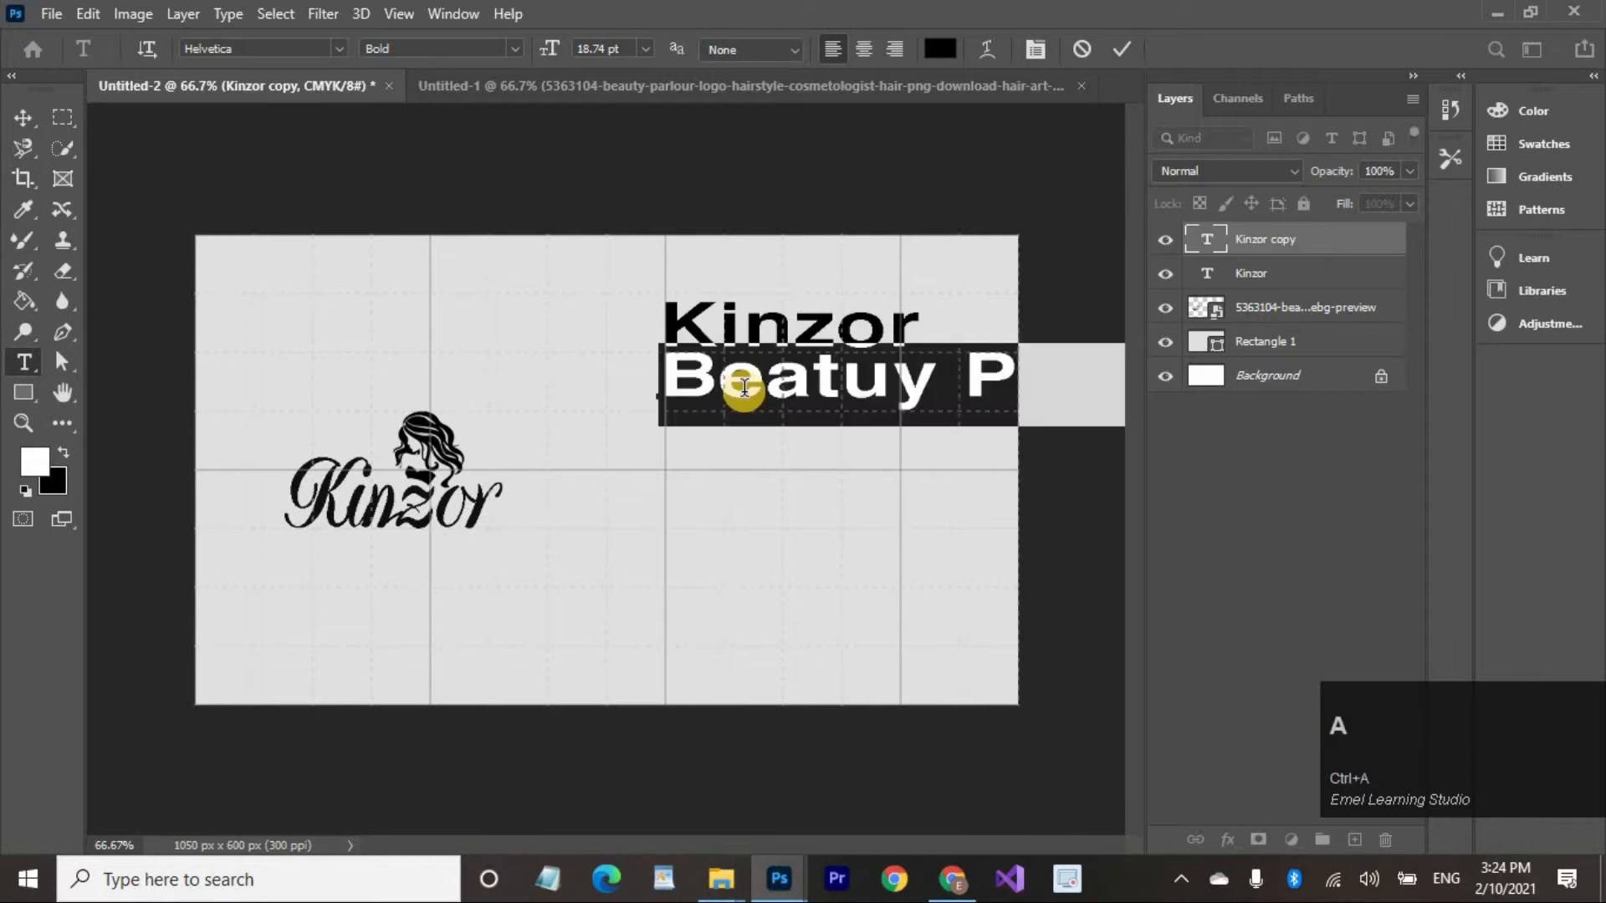
left_click(623, 46)
type("7")
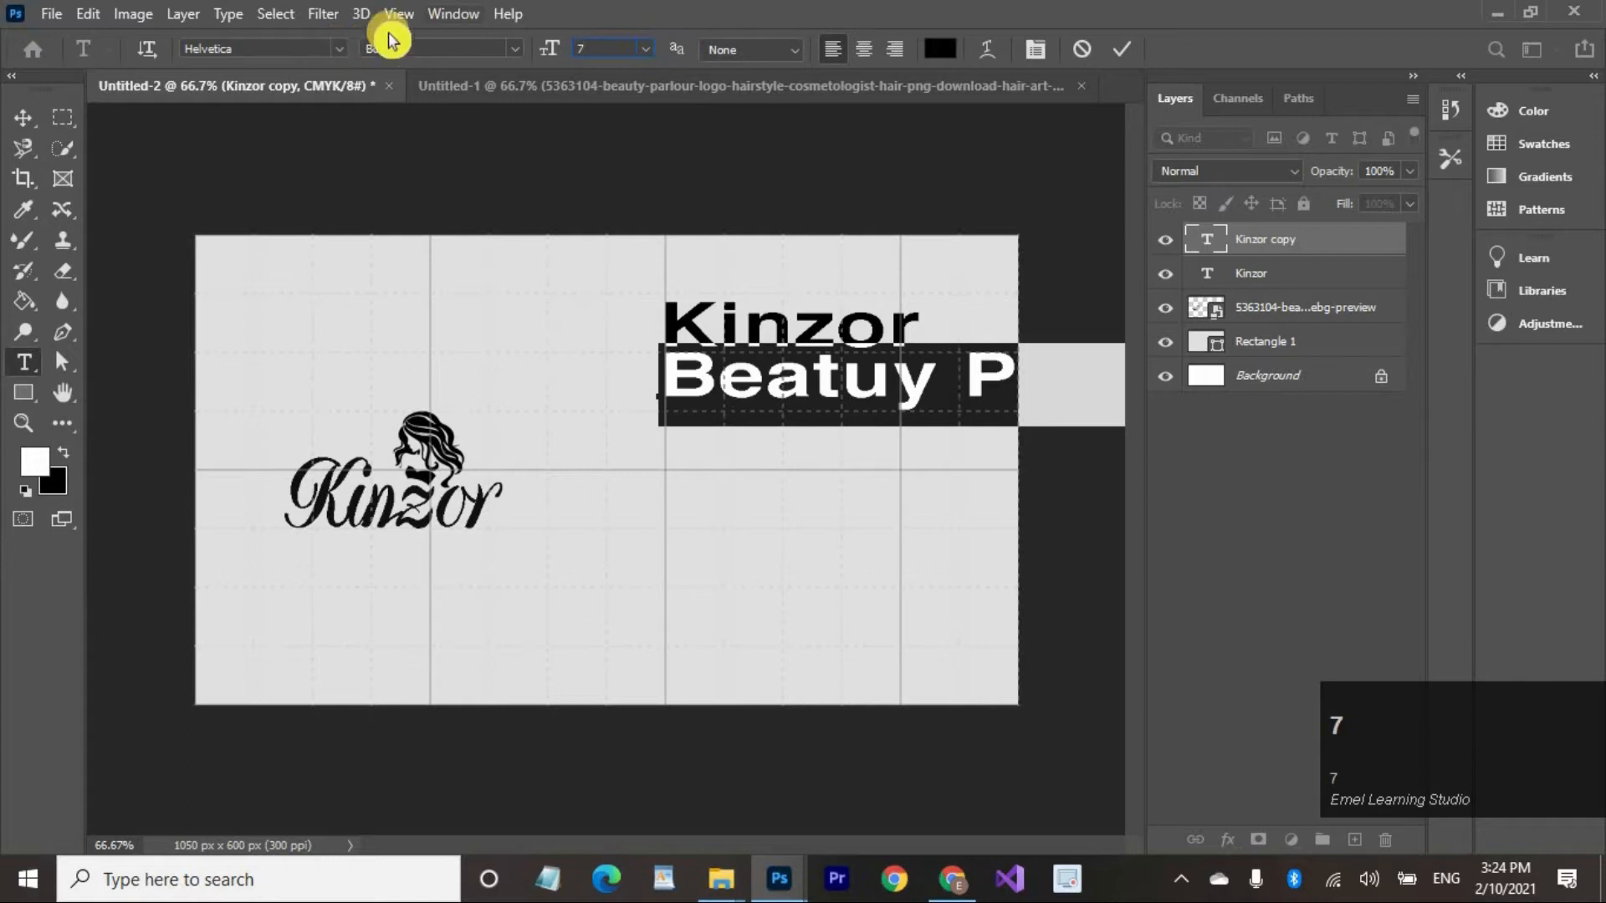
left_click(457, 48)
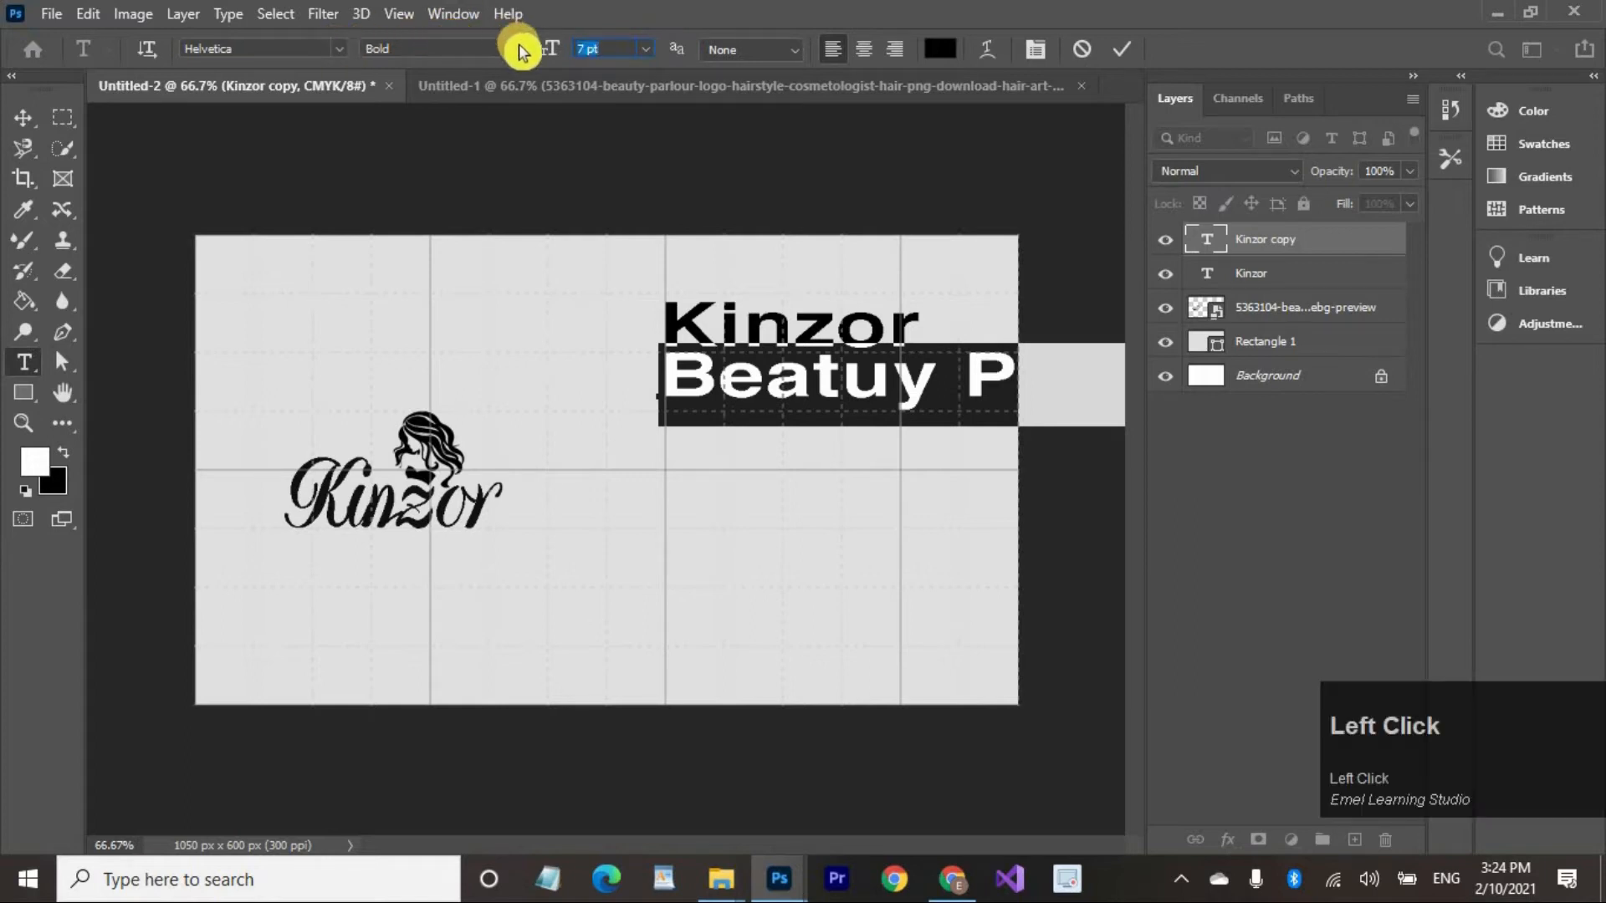
left_click(516, 49)
left_click(492, 67)
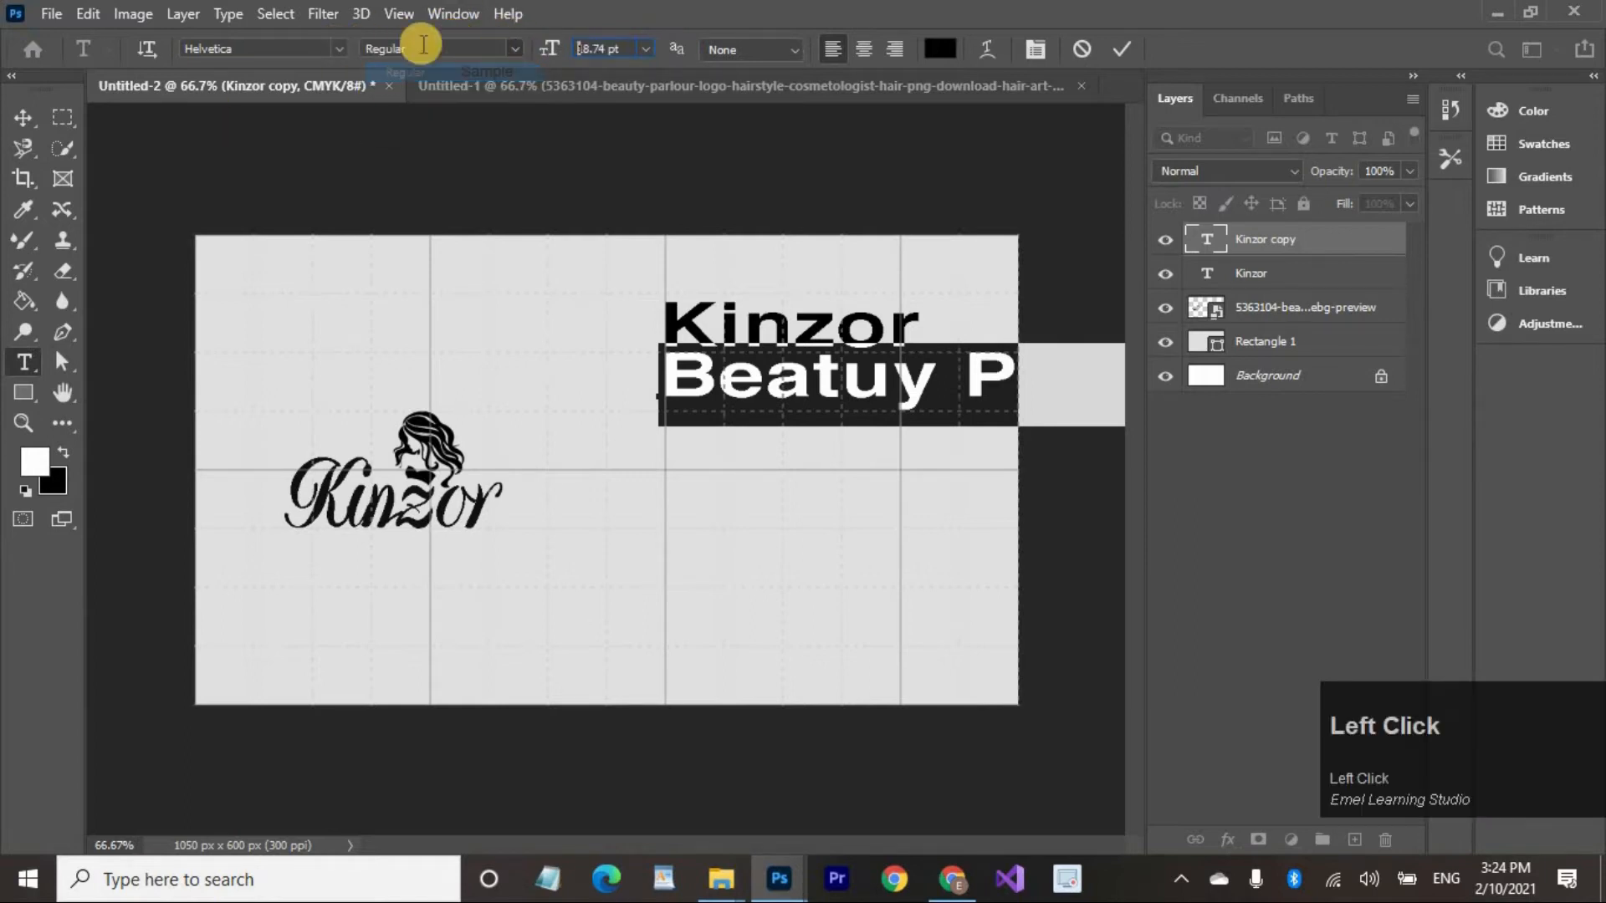
left_click(1127, 53)
Fit the "Beatuy Parlour" line at about 8 pt beneath "Kinzor" and align the left edges of both texts.
key("ctrl+t")
left_click_drag(903, 368, 831, 369)
left_click(1165, 49)
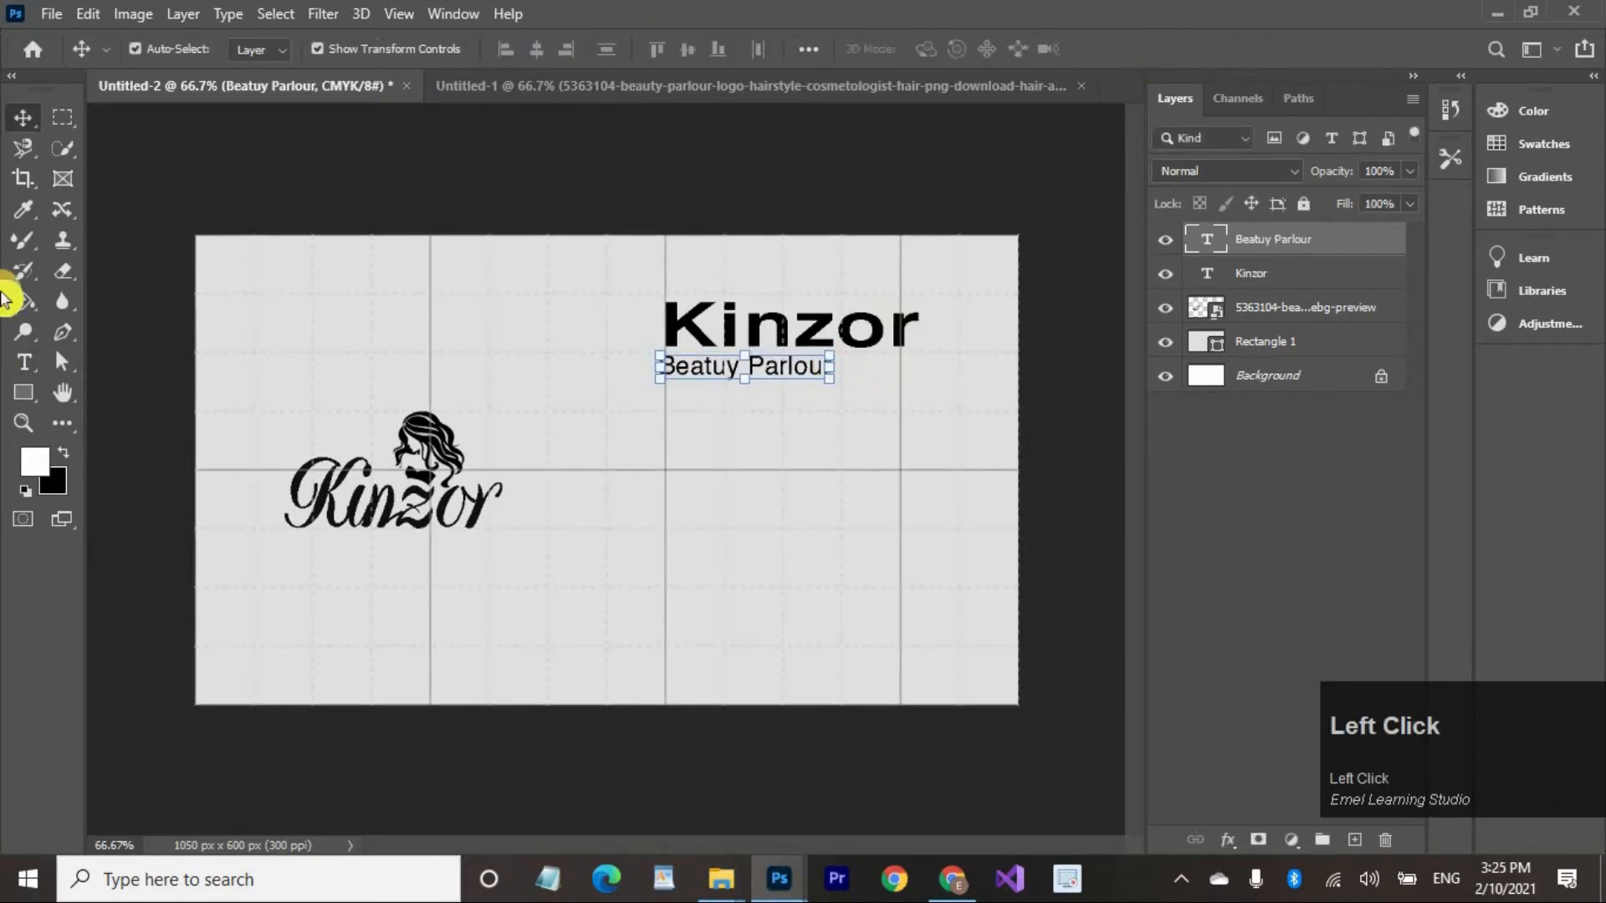
left_click(62, 117)
left_click_drag(663, 344, 655, 714)
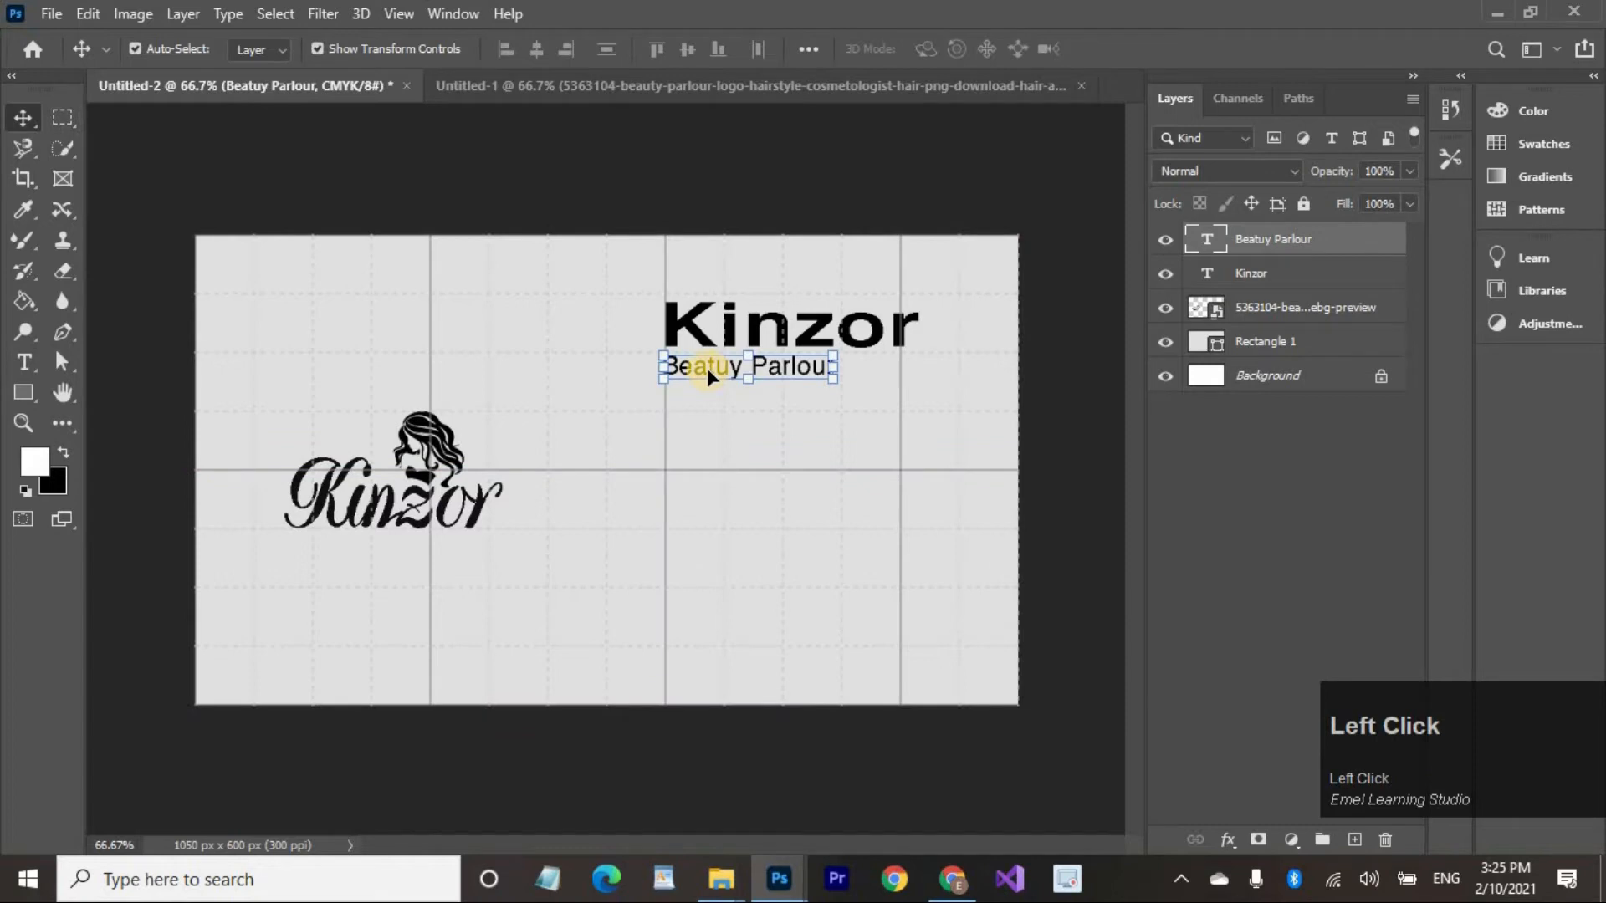
Duplicate the "Beatuy Parlour" line further down the card and replace the copy's wording with the parlour's phone number.
left_click_drag(696, 368, 702, 456)
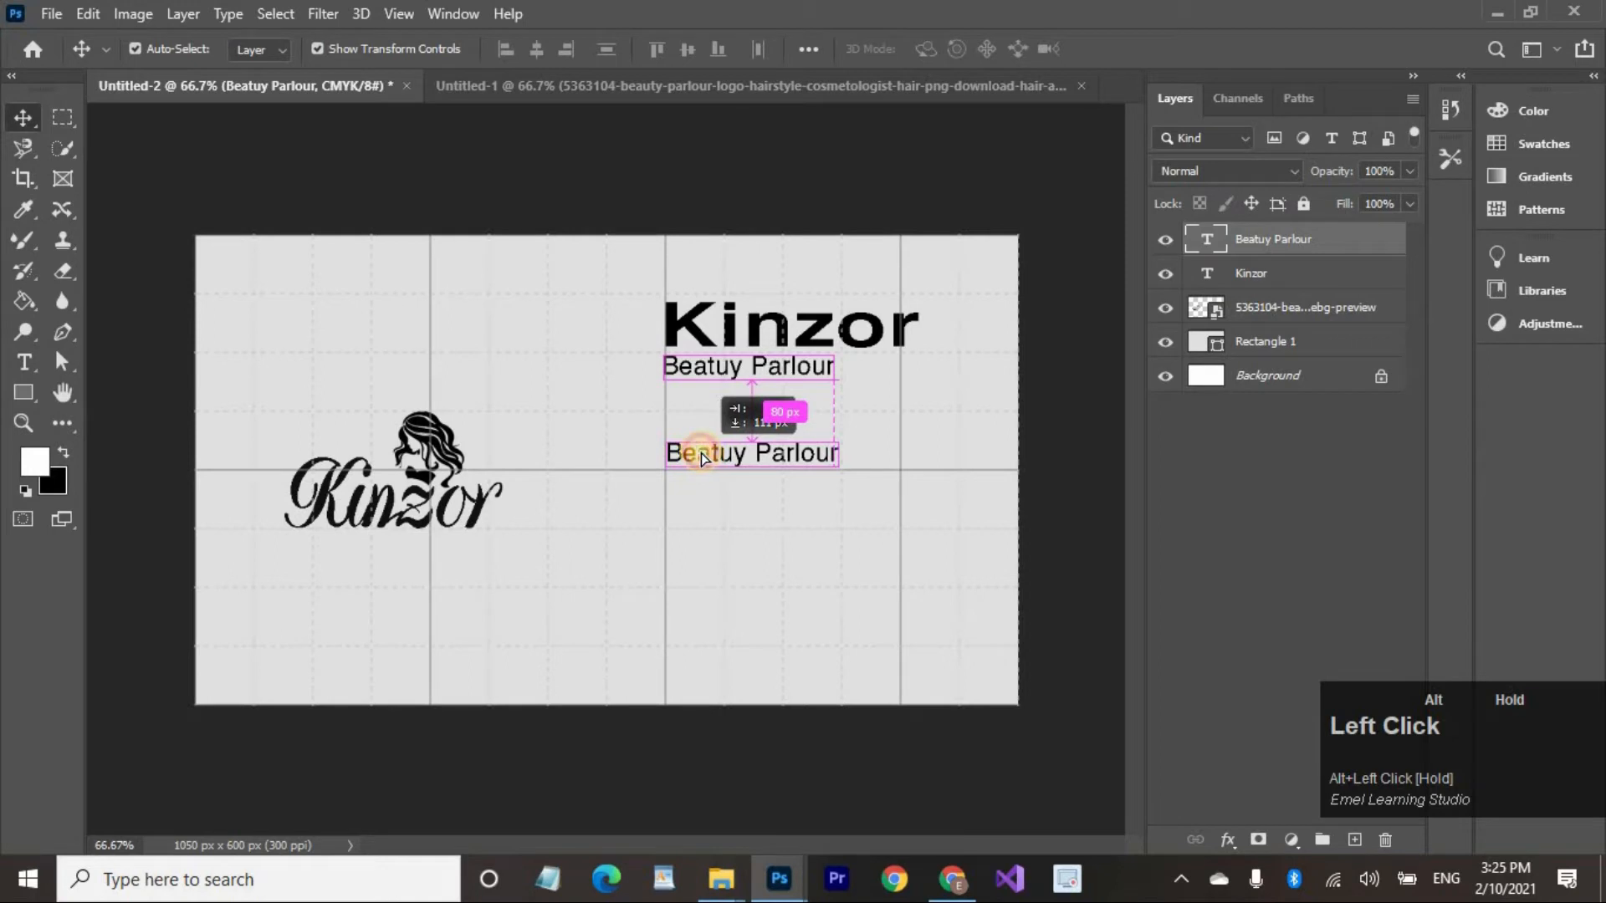
left_click_drag(703, 456, 703, 457)
left_click(23, 362)
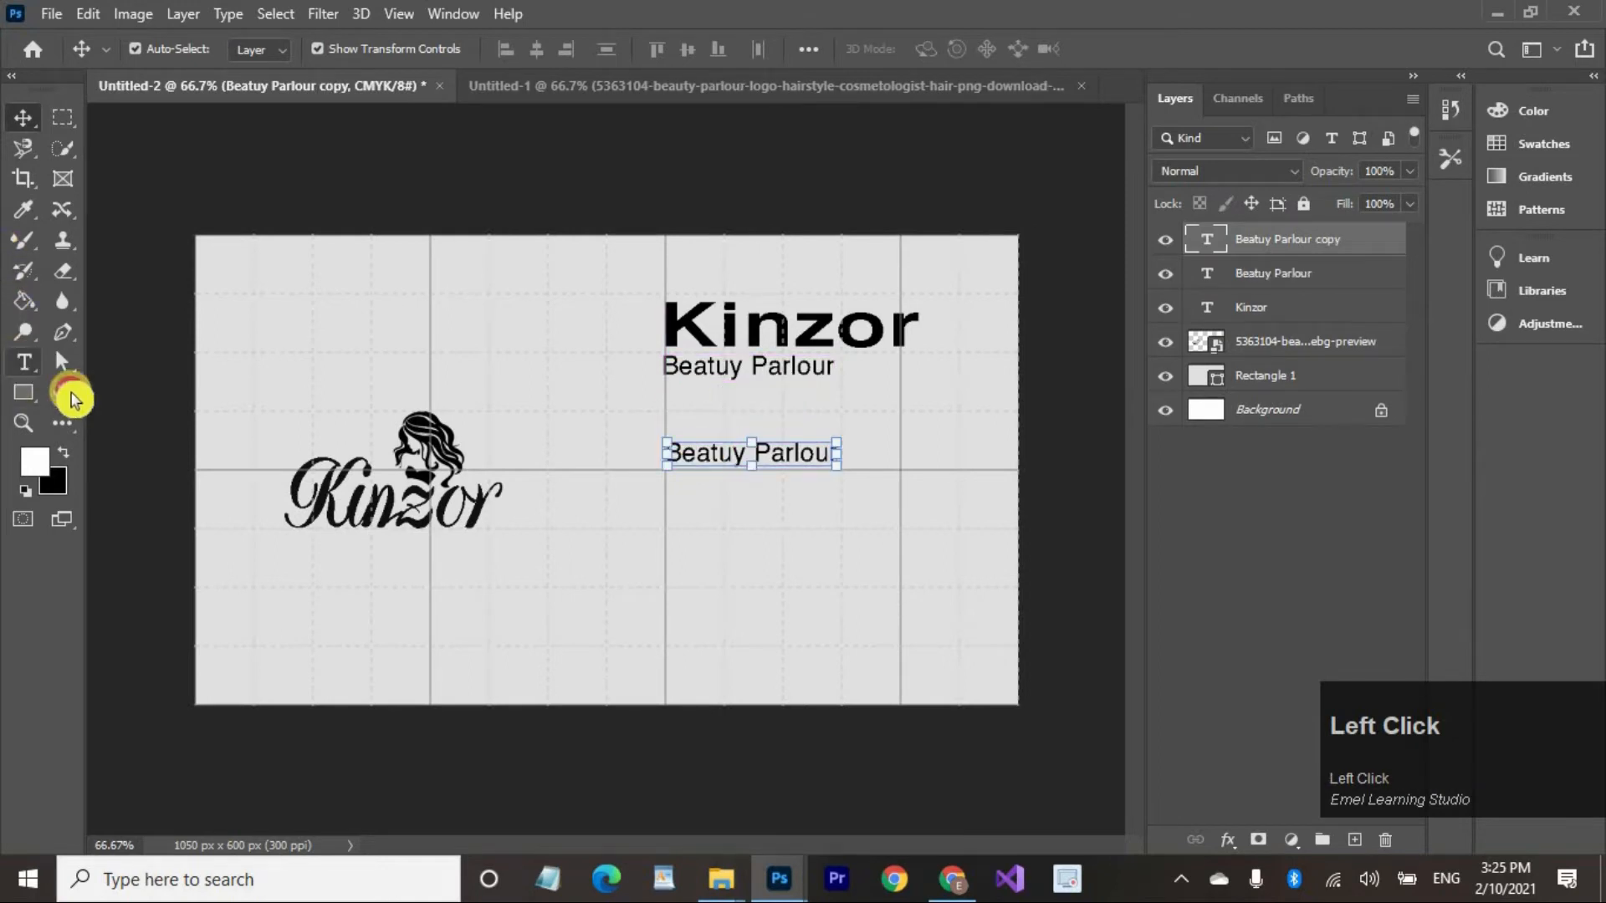
left_click(720, 473)
key("ctrl+a")
key("BackSpace")
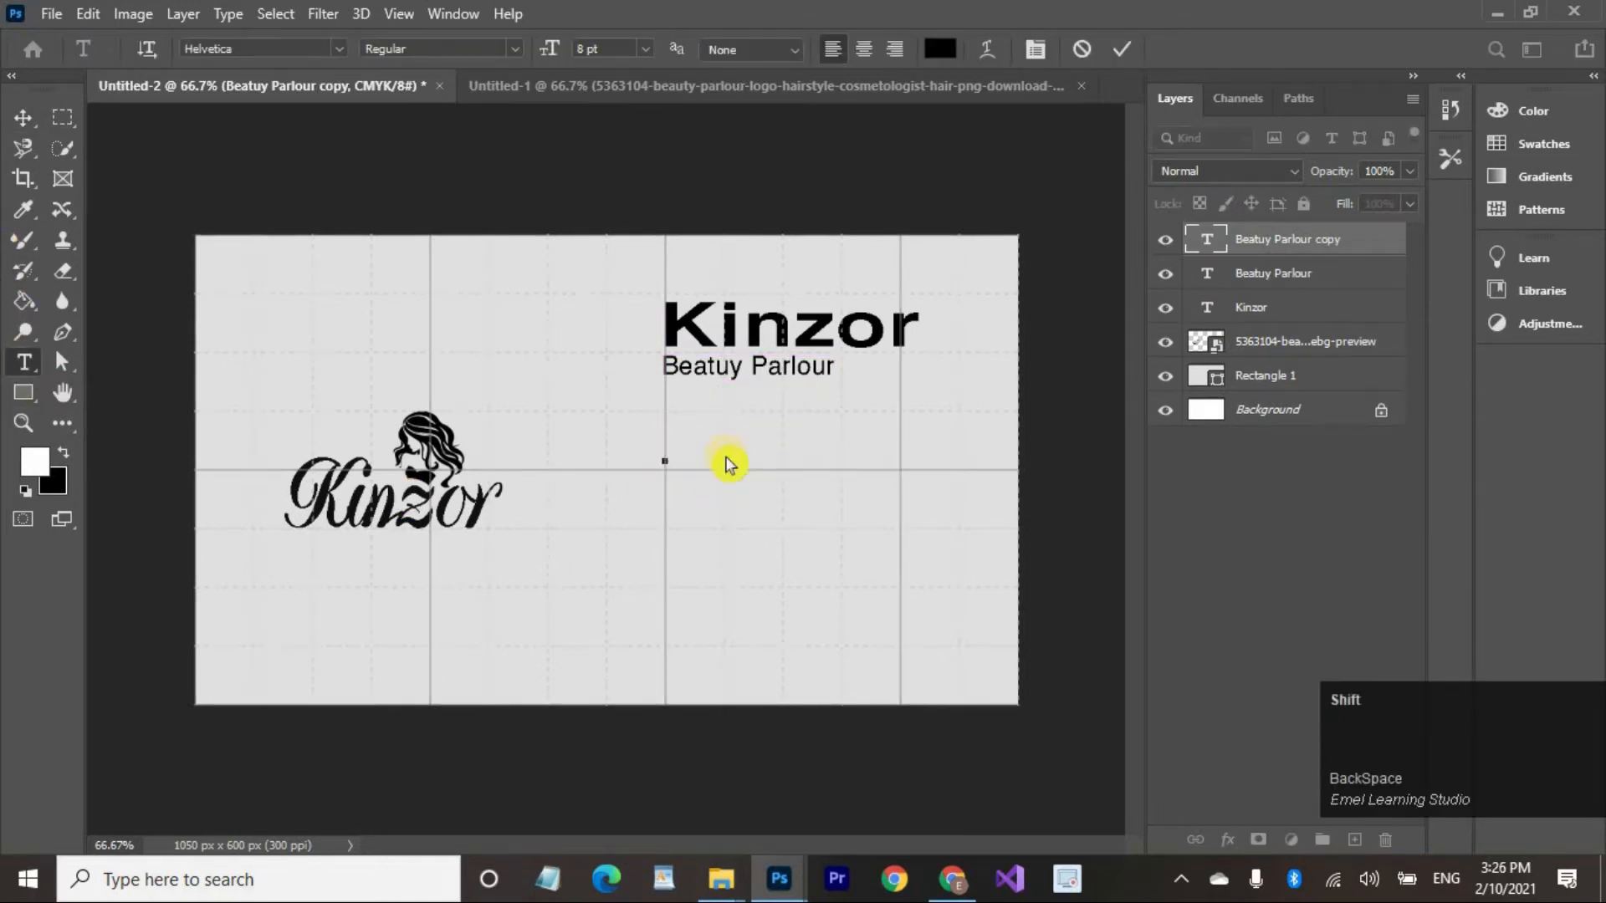
type("+92")
key("BackSpace")
type("321123456")
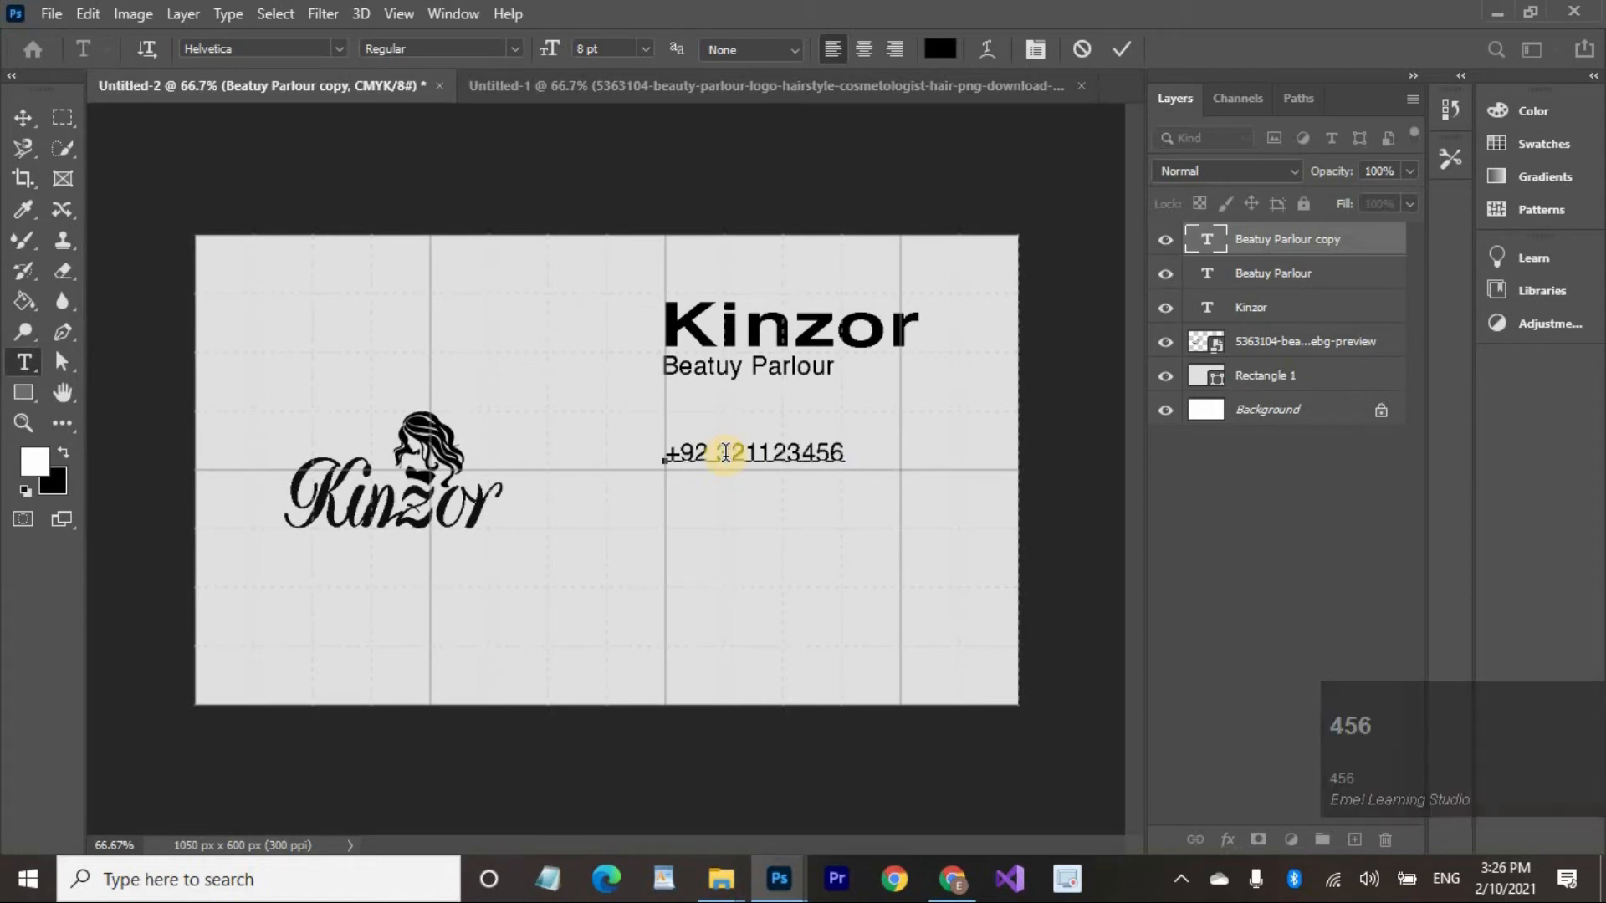
left_click(1122, 50)
Duplicate the phone number line twice below the original and space the three lines evenly.
key("v")
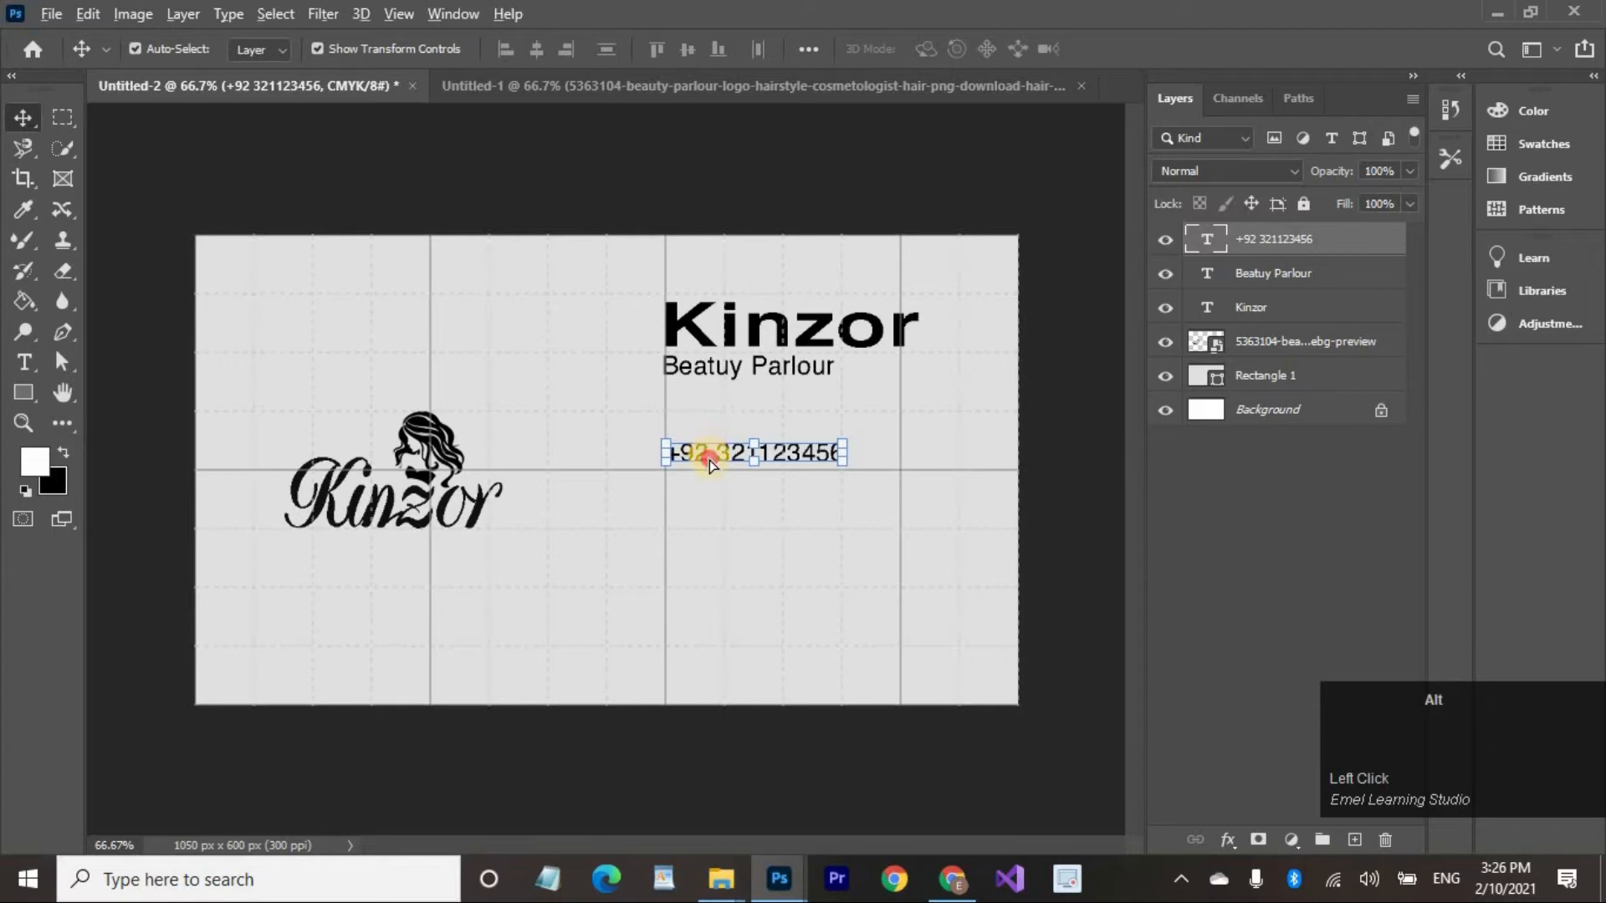
mouse_move(709, 463)
left_mouse_down()
mouse_move(704, 584)
mouse_move(706, 448)
left_mouse_up()
key("ctrl+z")
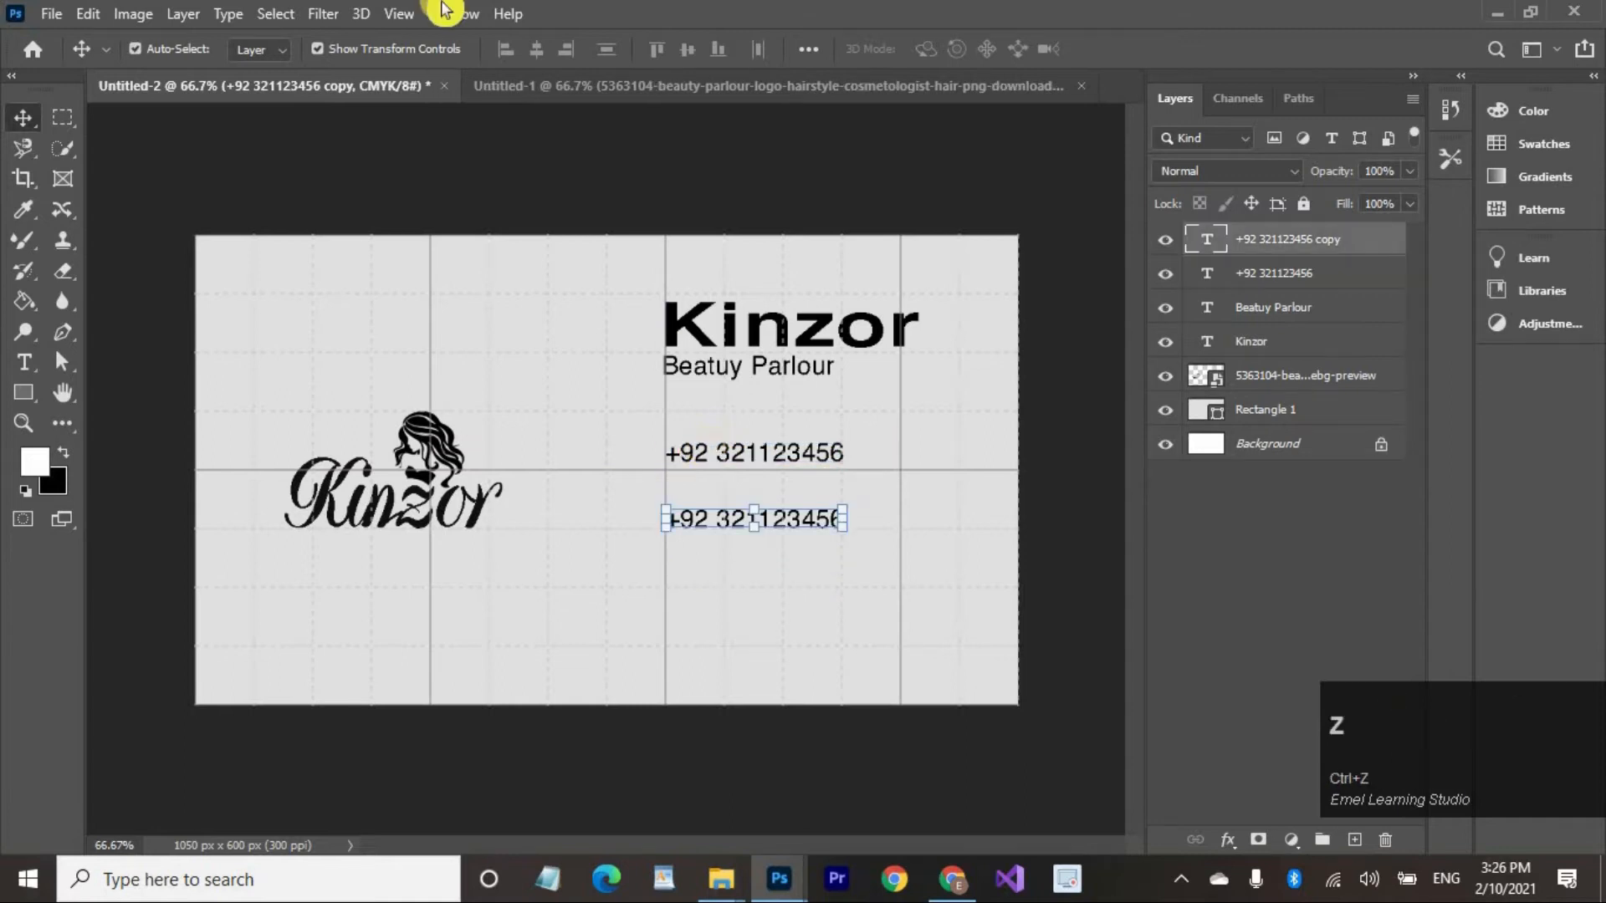
left_click_drag(717, 519, 724, 577)
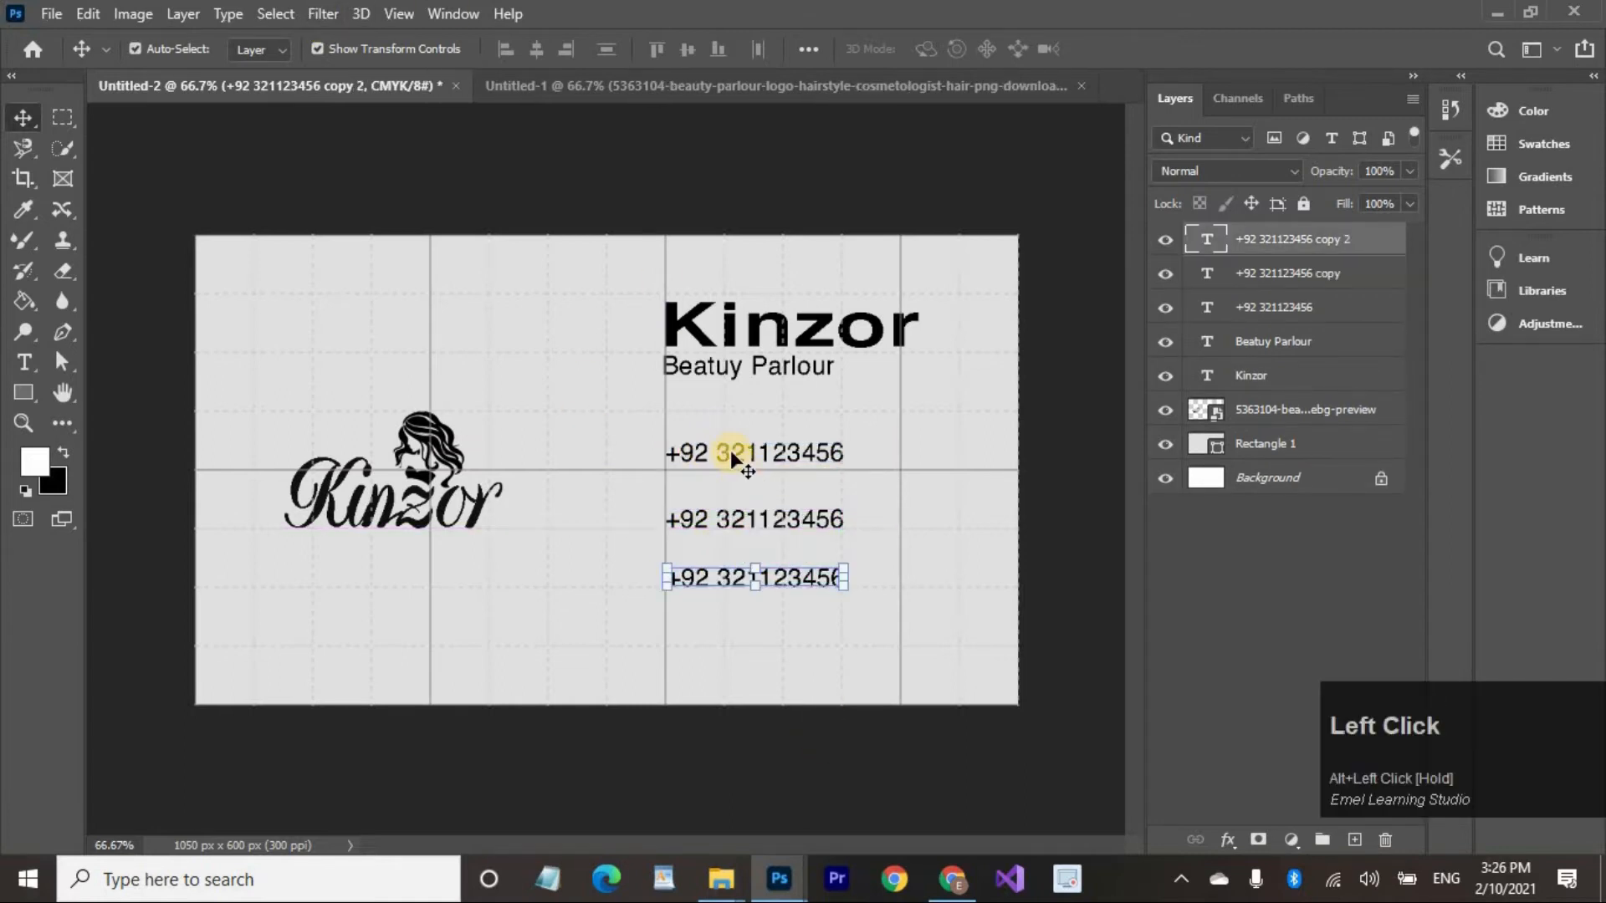
left_click_drag(730, 450, 733, 459)
left_click(63, 117)
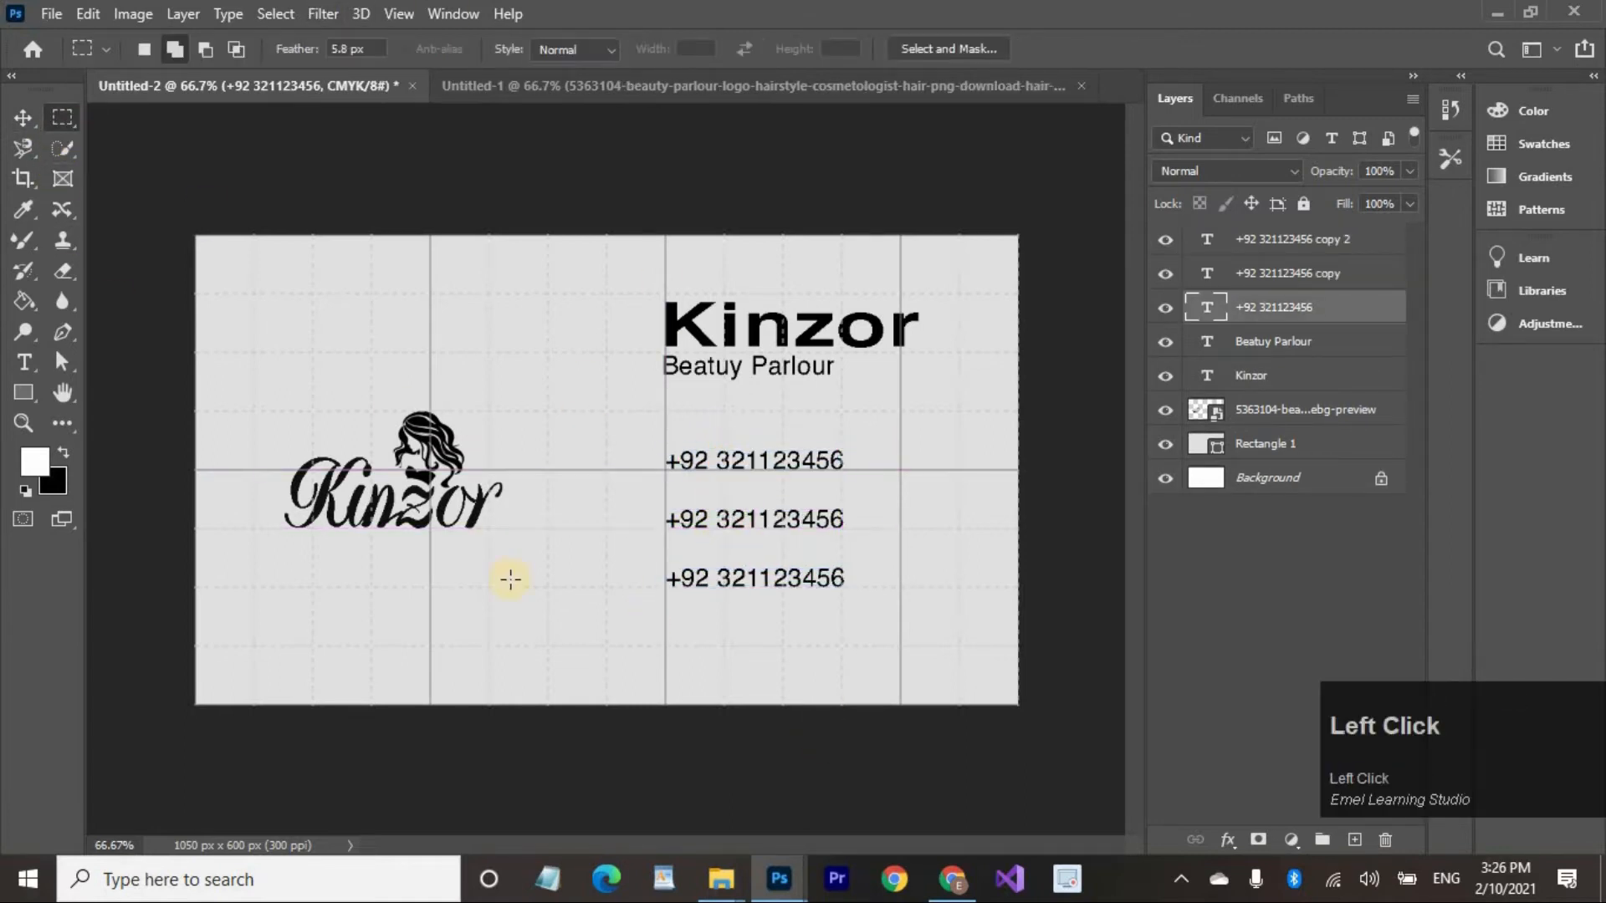
Draw a 72 × 72 px square between the logo and the phone lines and fill it with light grey.
right_click(23, 393)
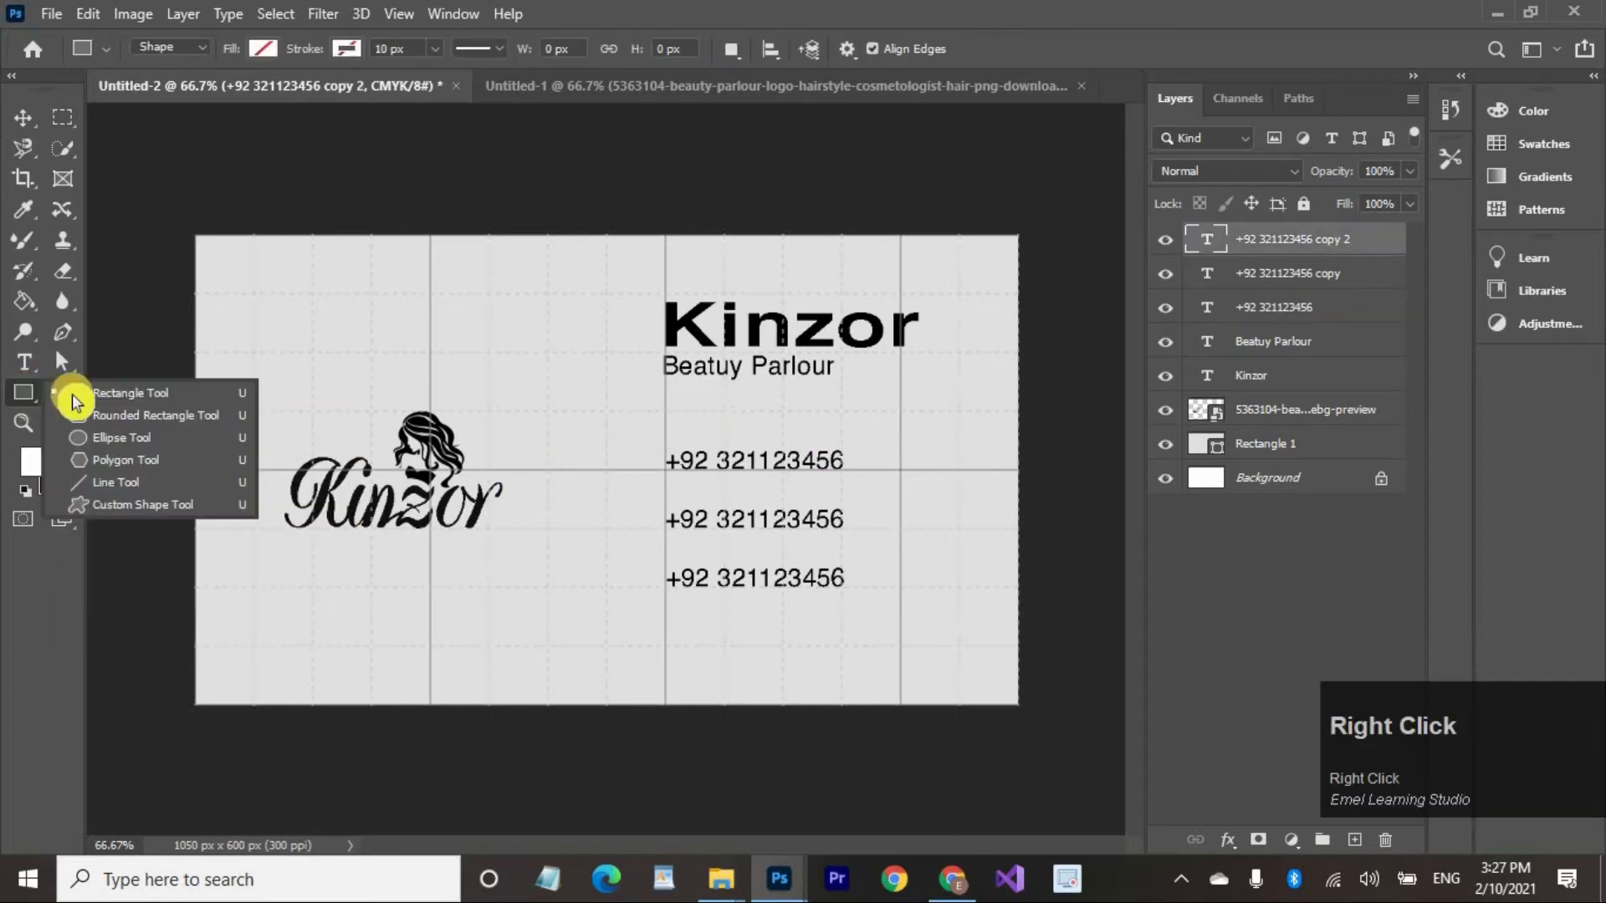
left_click(94, 395)
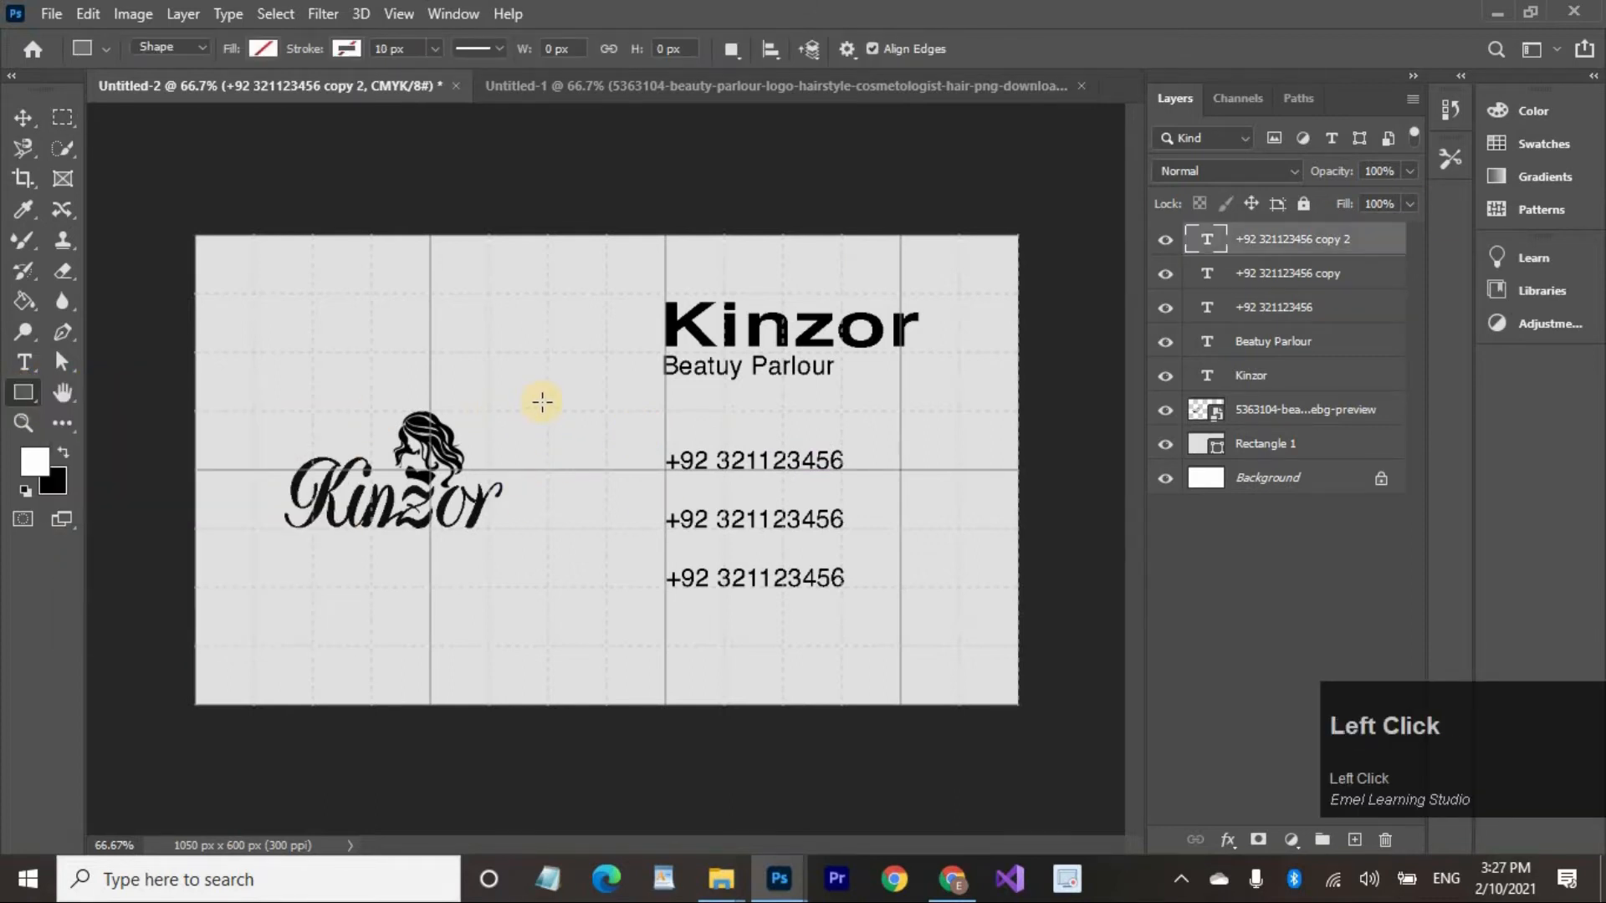
left_click_drag(547, 402, 618, 459)
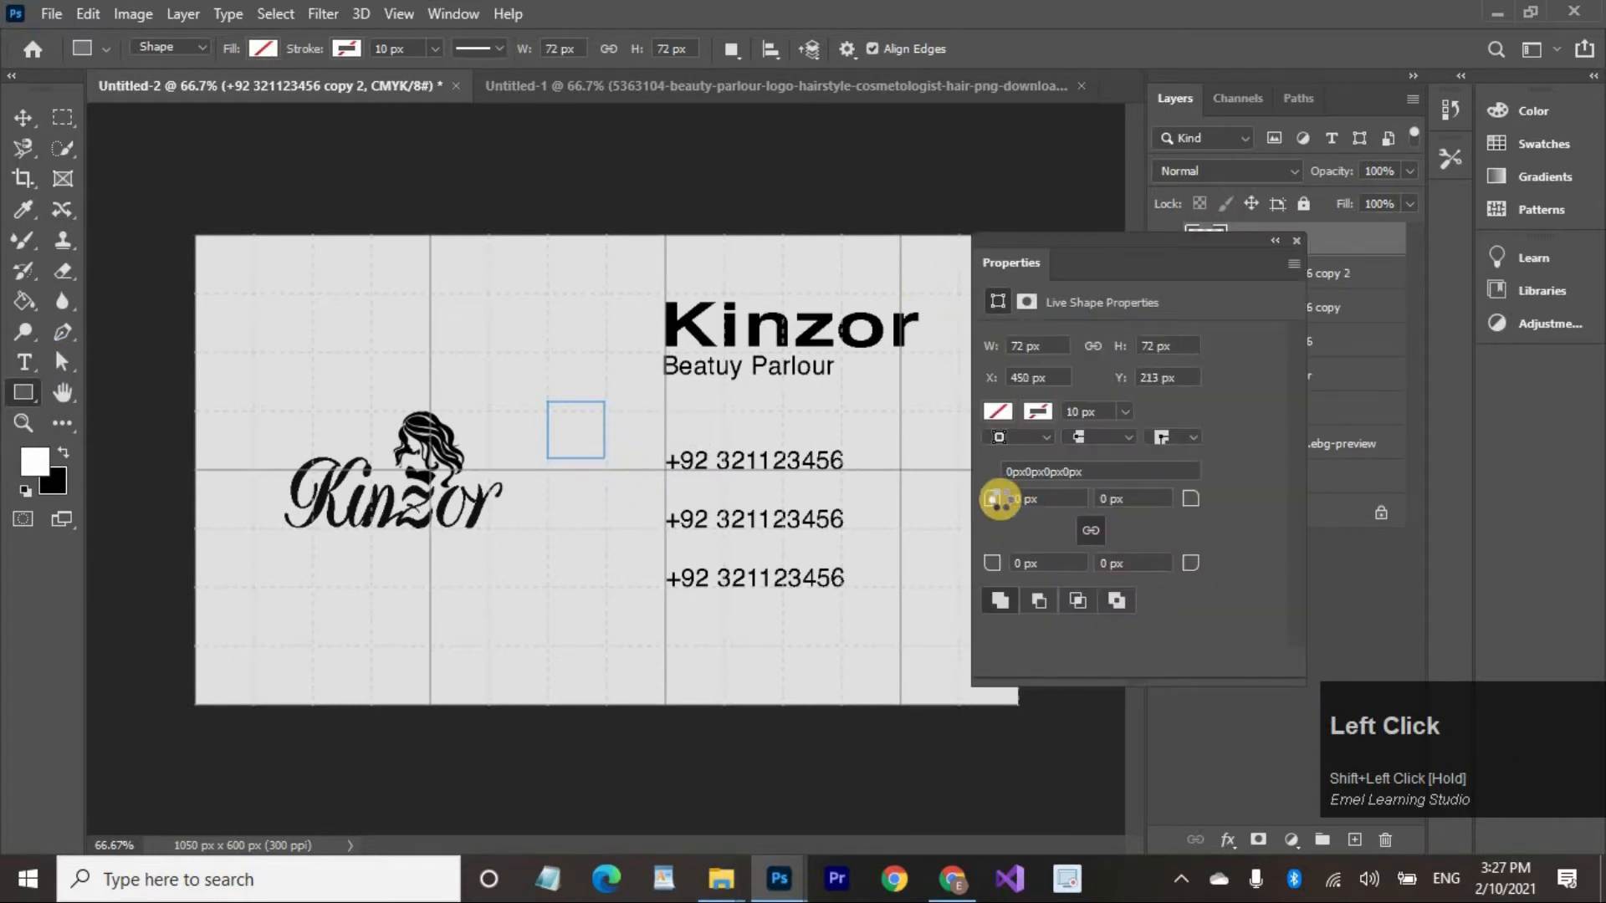
left_click(998, 412)
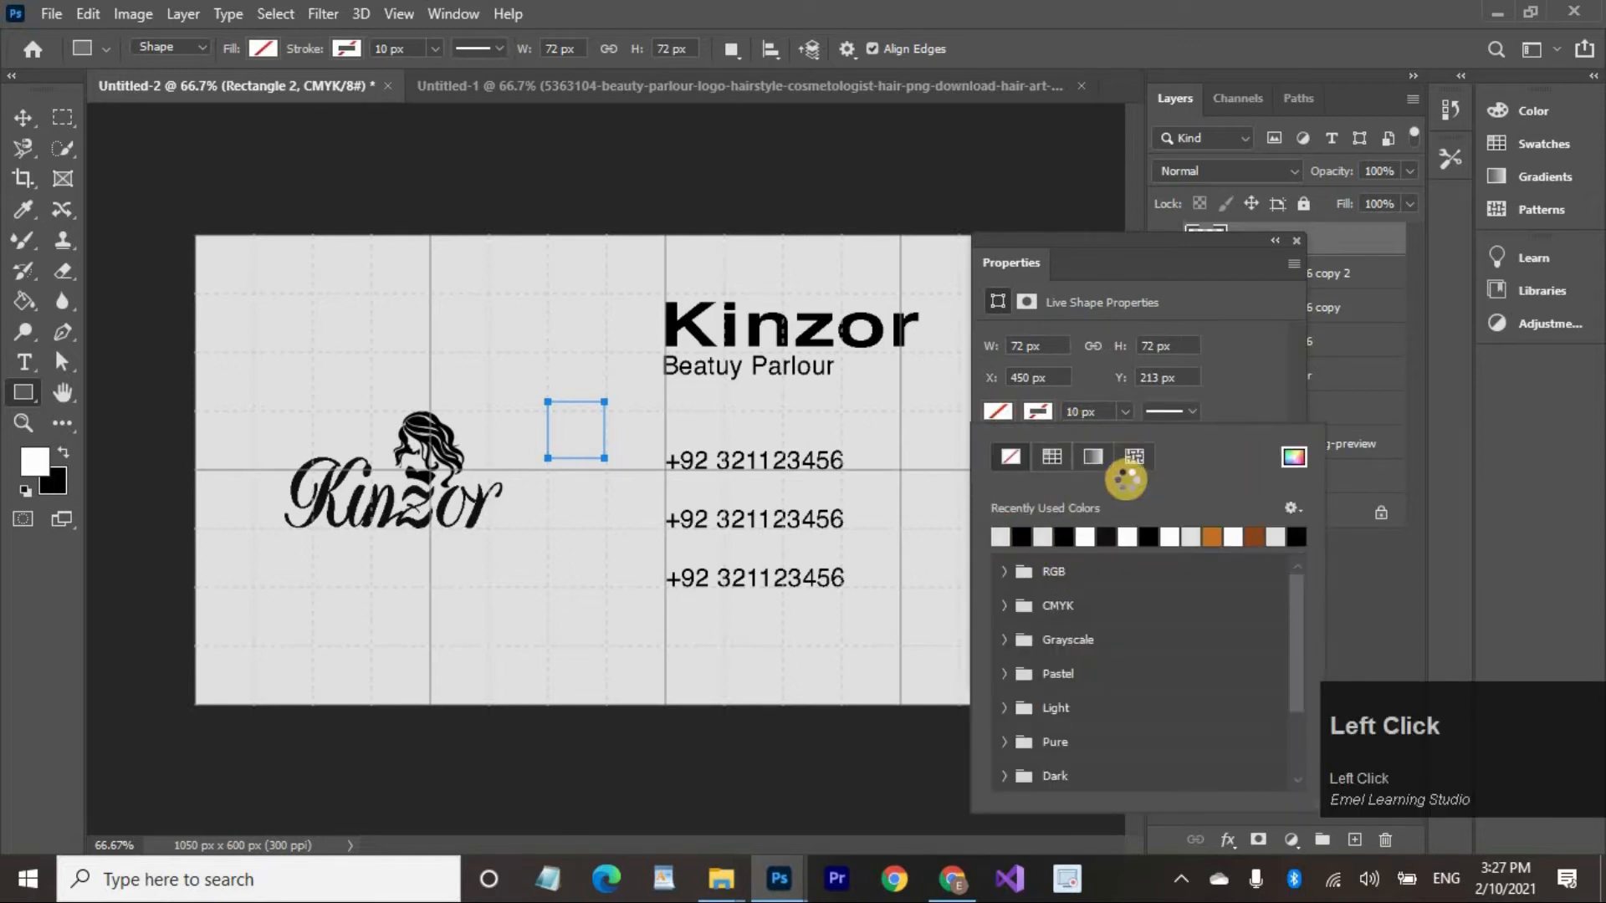
left_click(1115, 329)
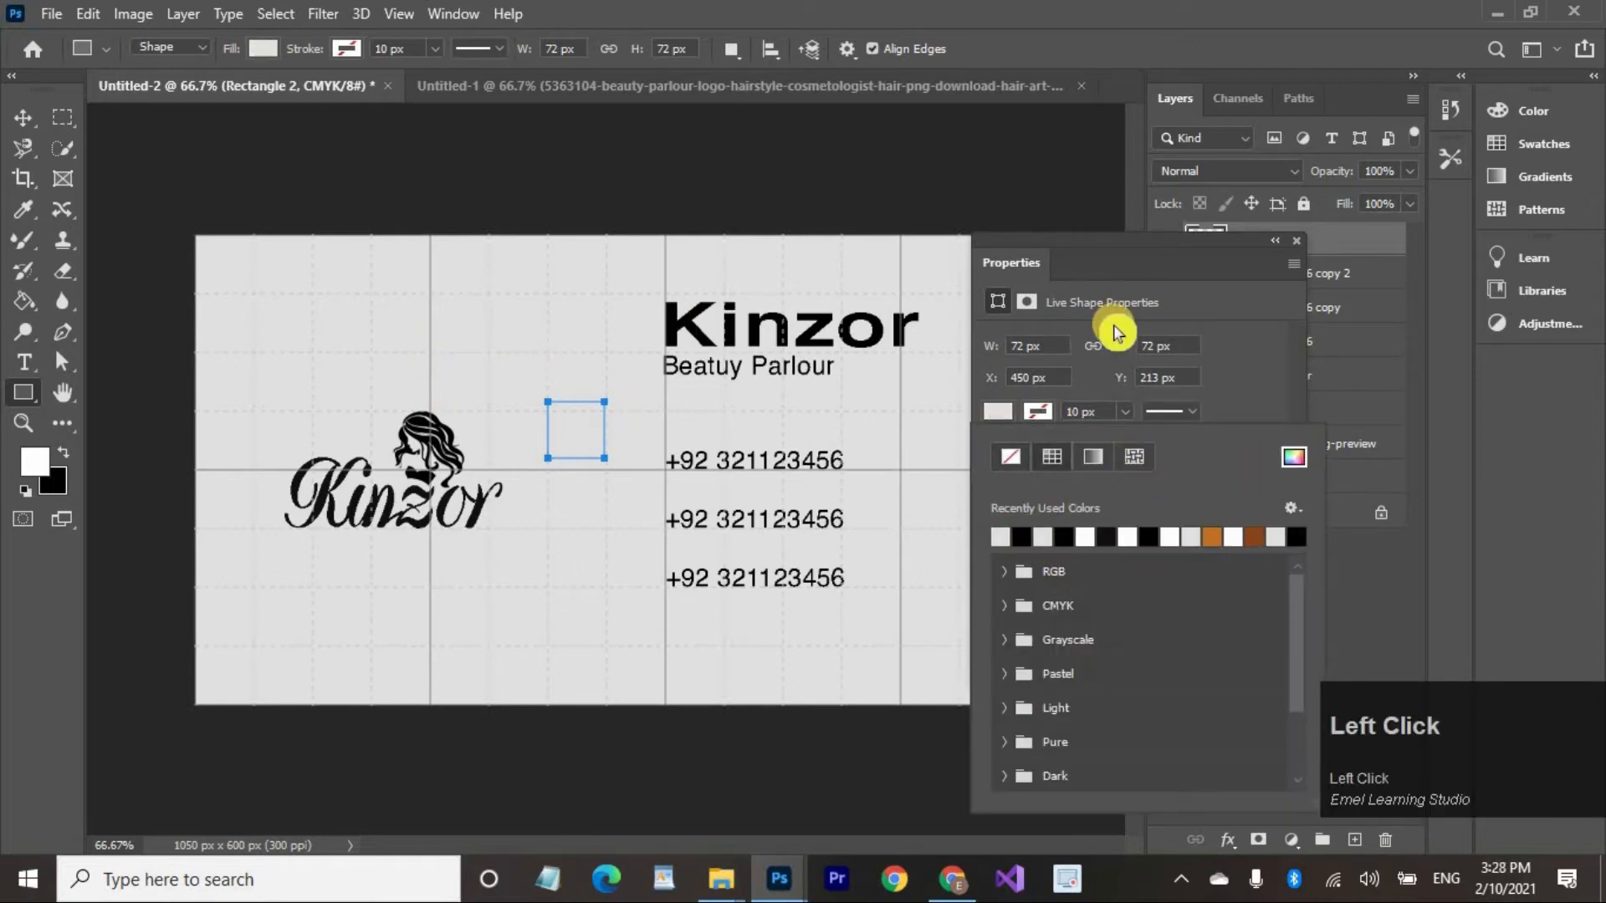
left_click(1223, 328)
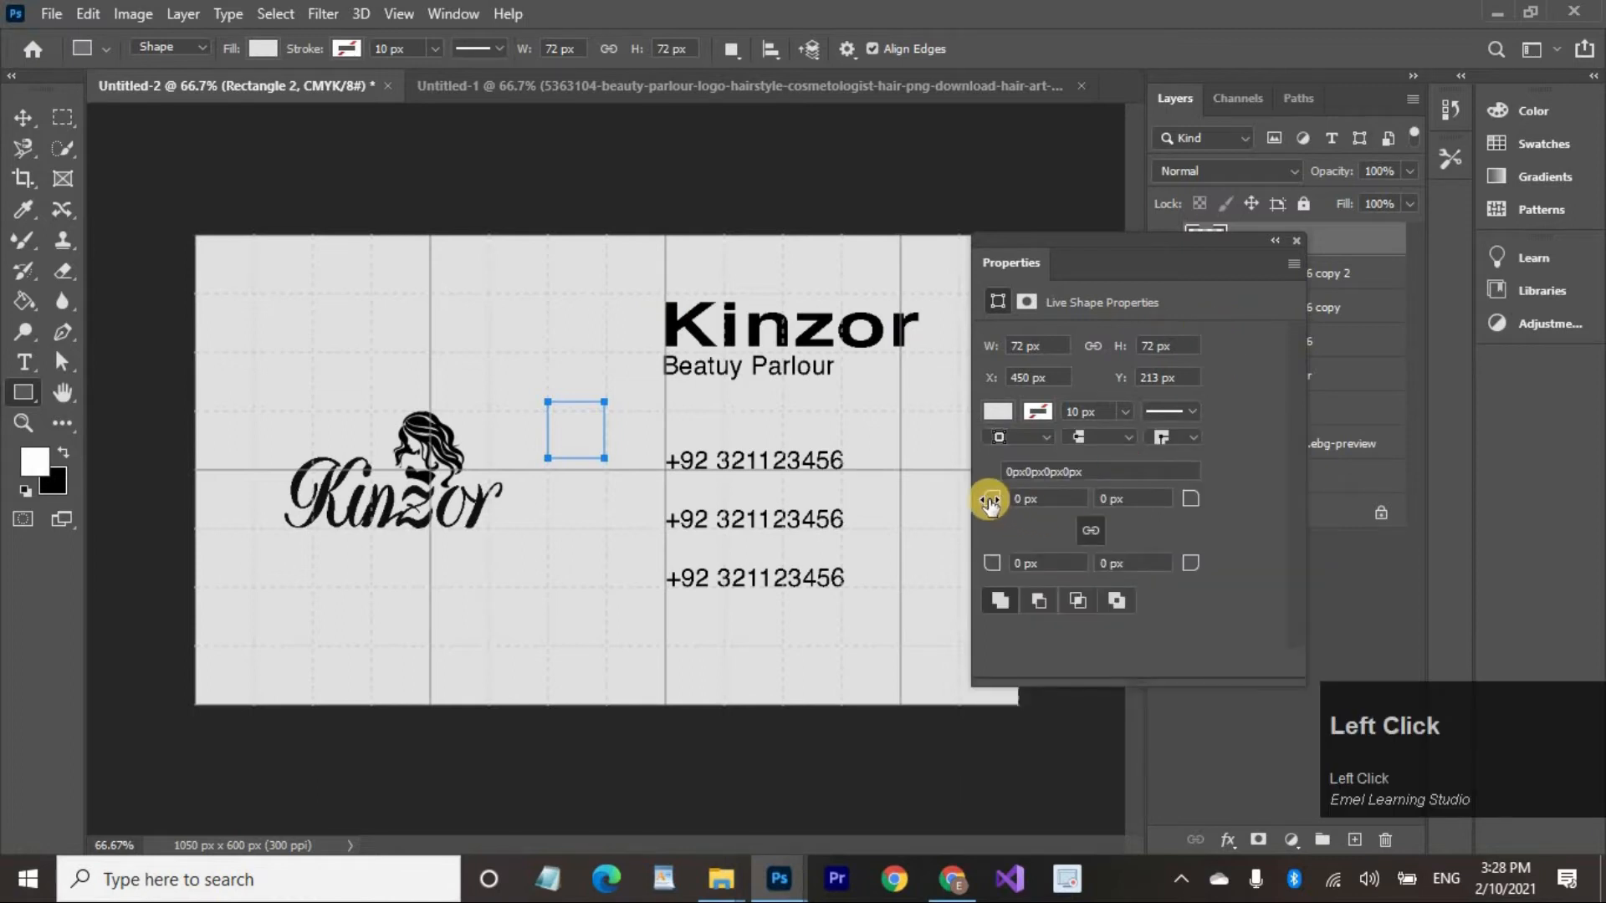
Round all corners of the small square with a 13 px radius.
left_click_drag(993, 502, 996, 506)
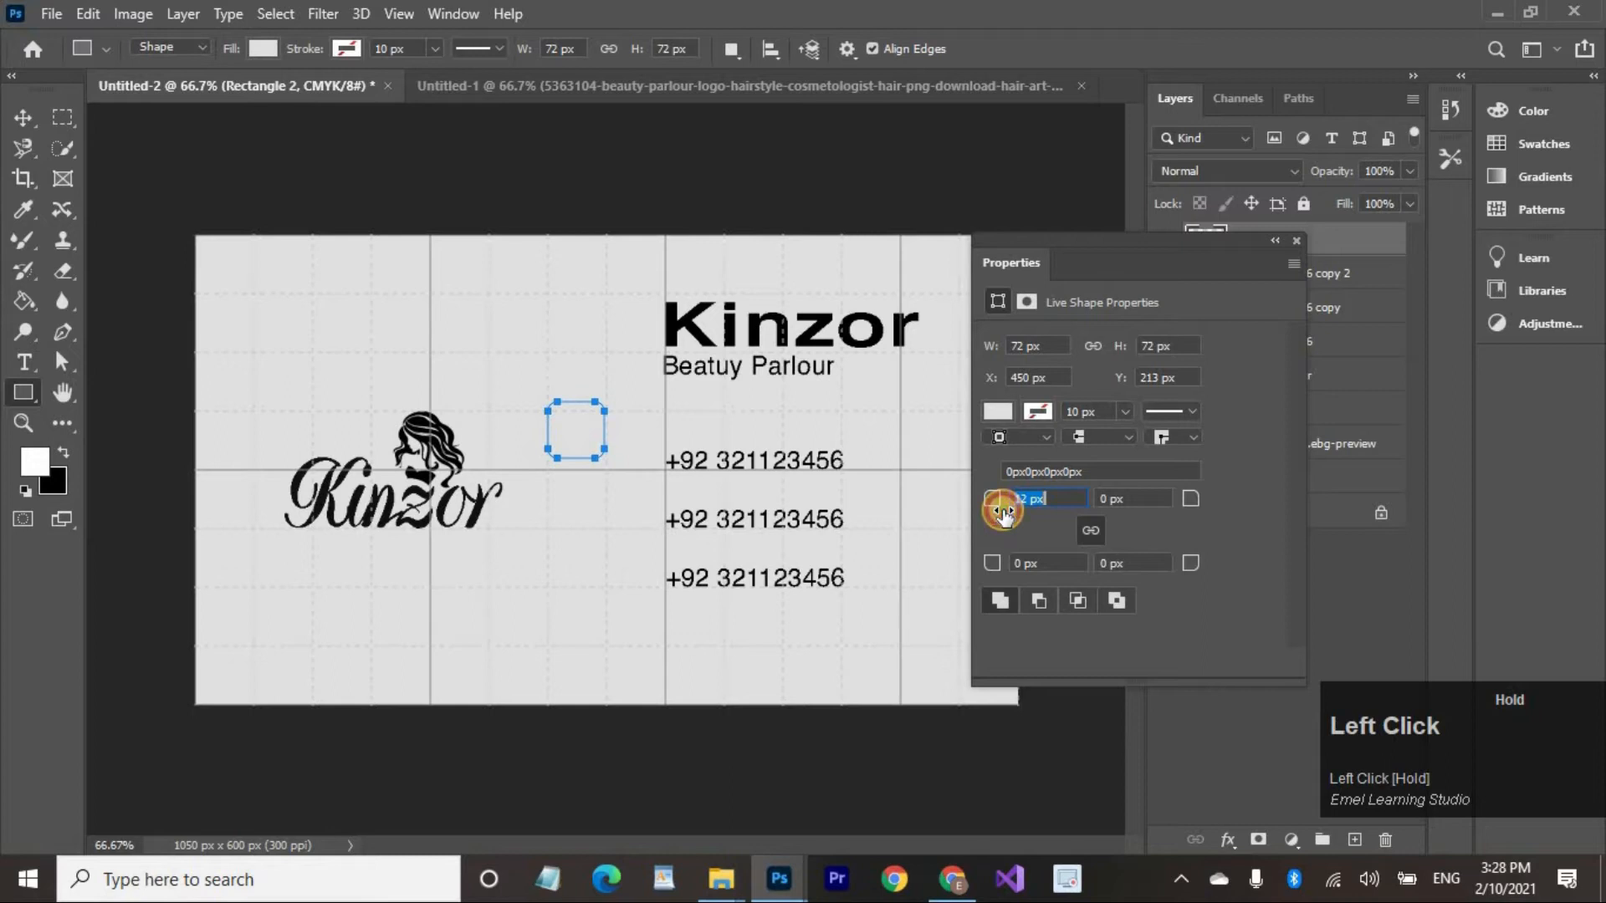
left_click_drag(1004, 512, 1007, 511)
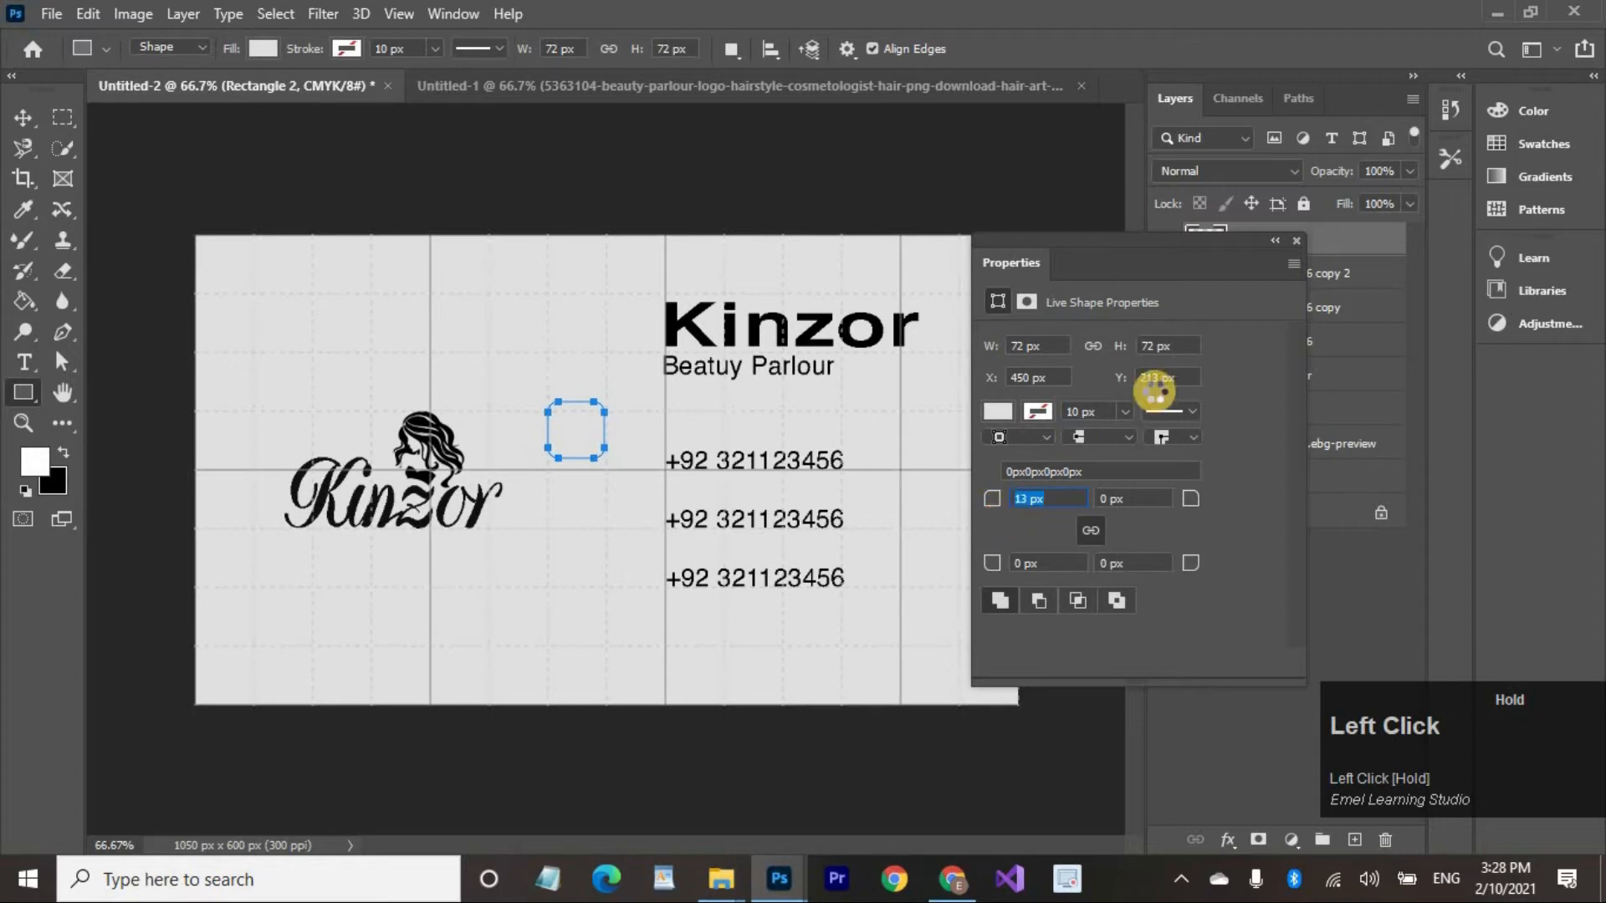
left_click(1309, 246)
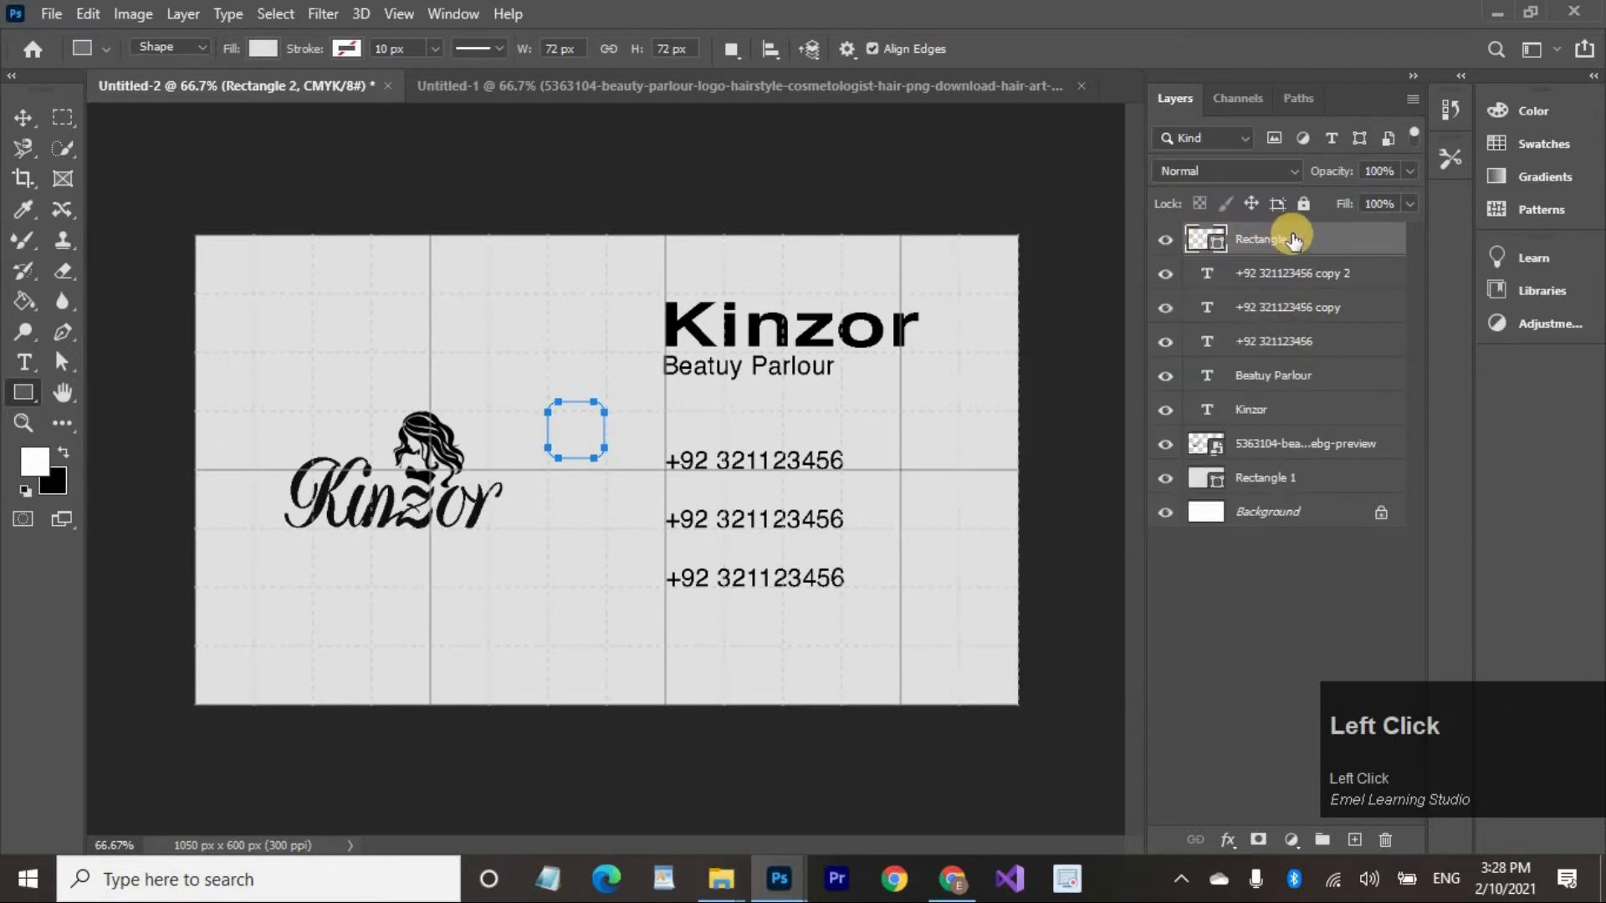
Add a Drop Shadow layer style to the rounded square.
double_click(1337, 237)
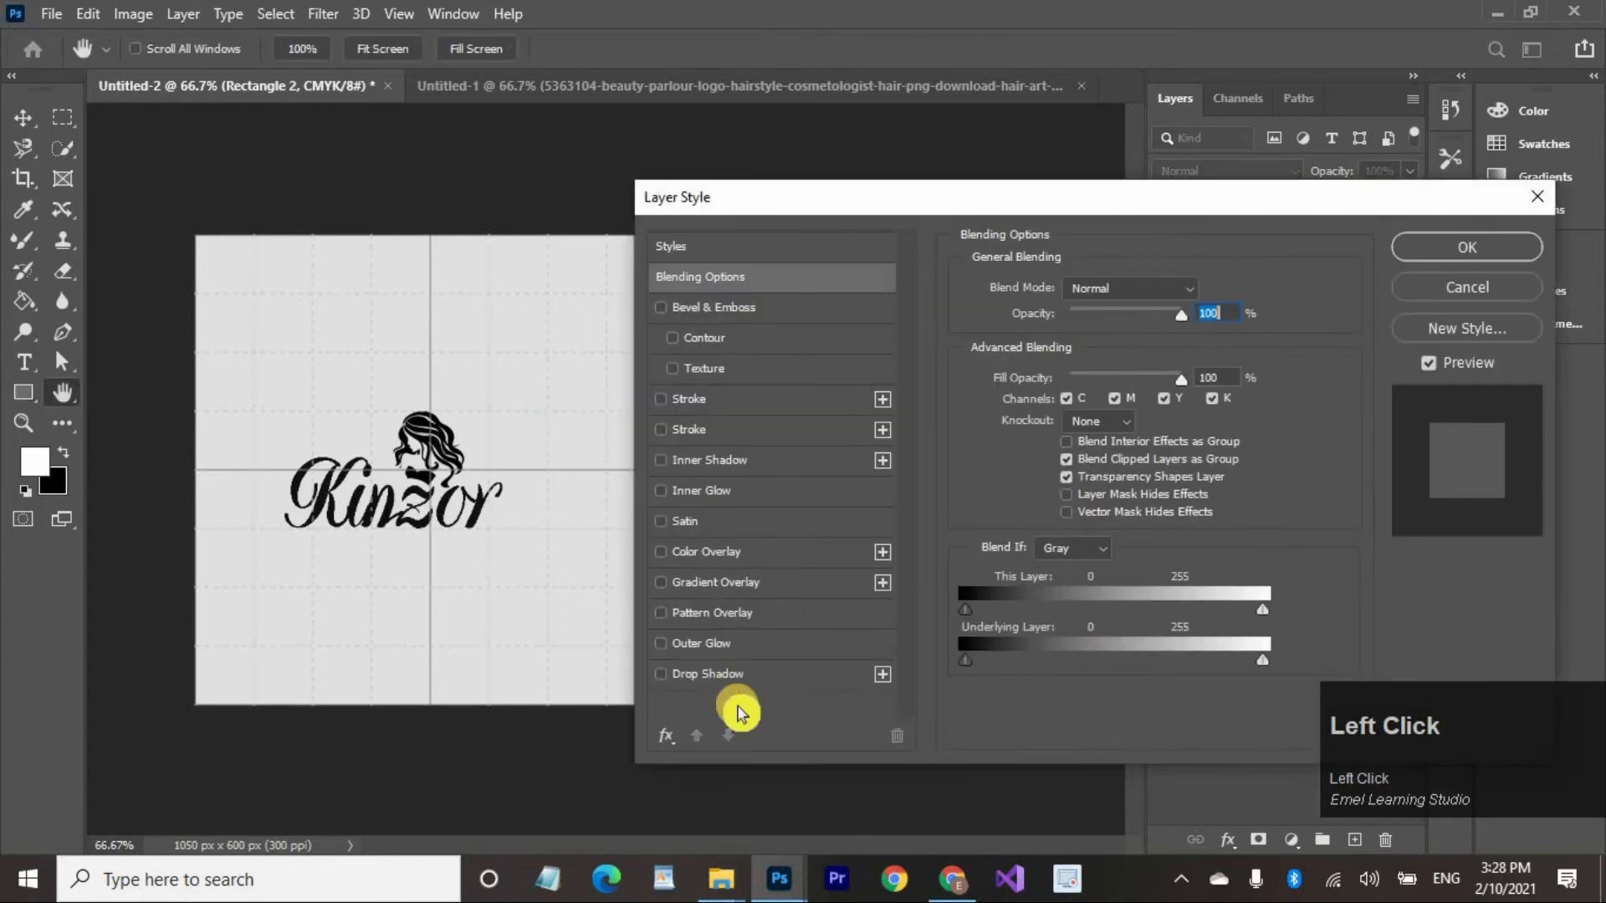
left_click(775, 674)
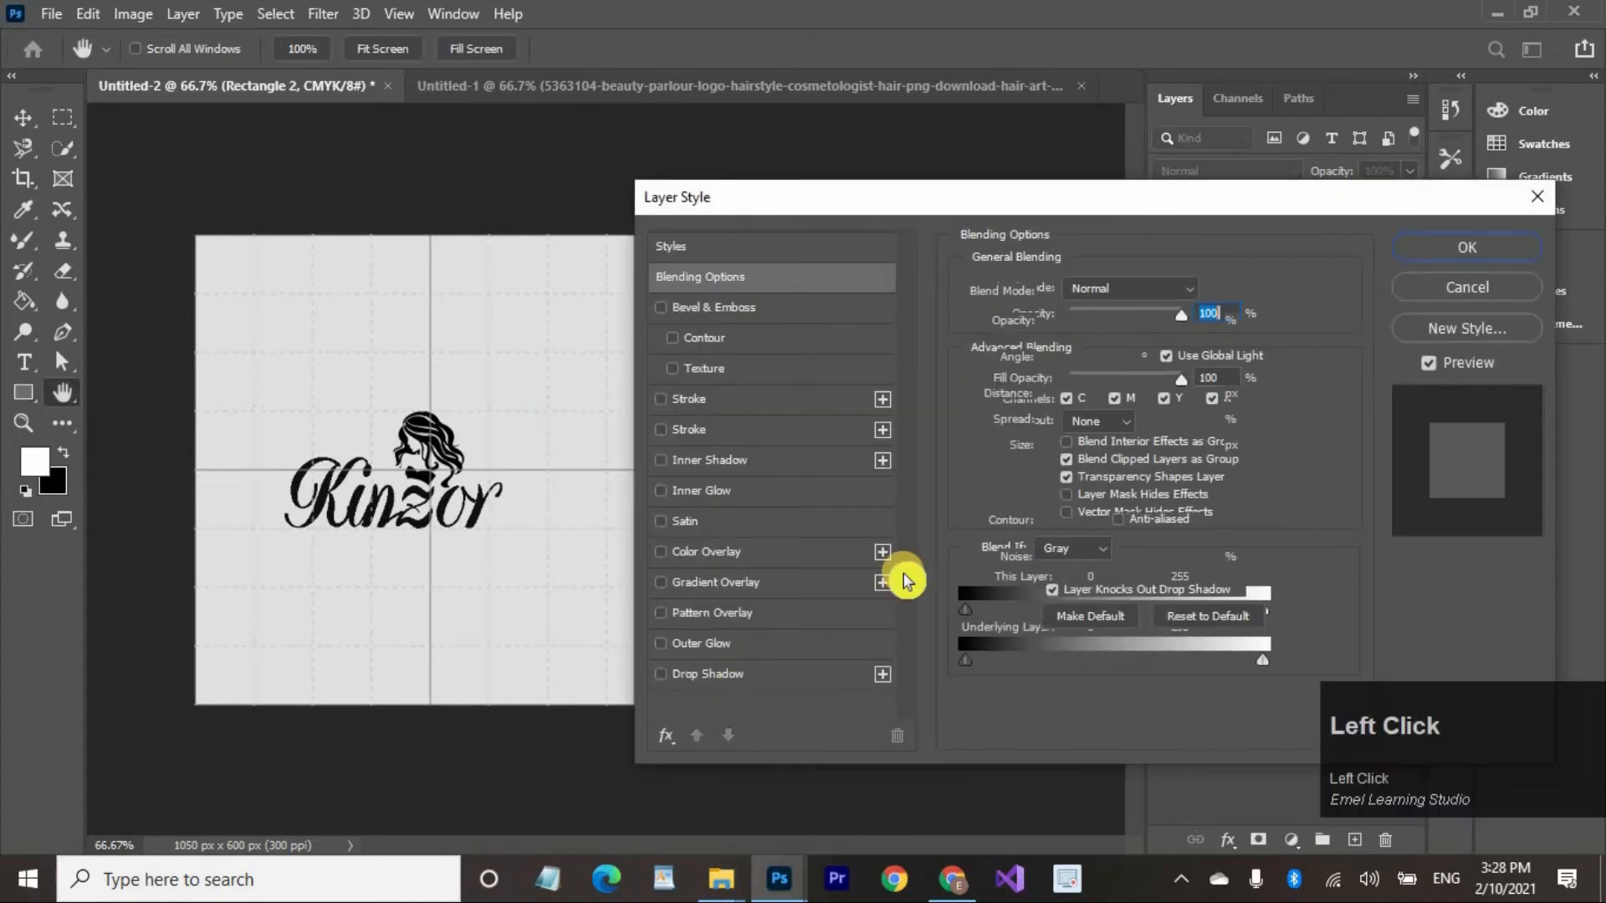
left_click(1422, 255)
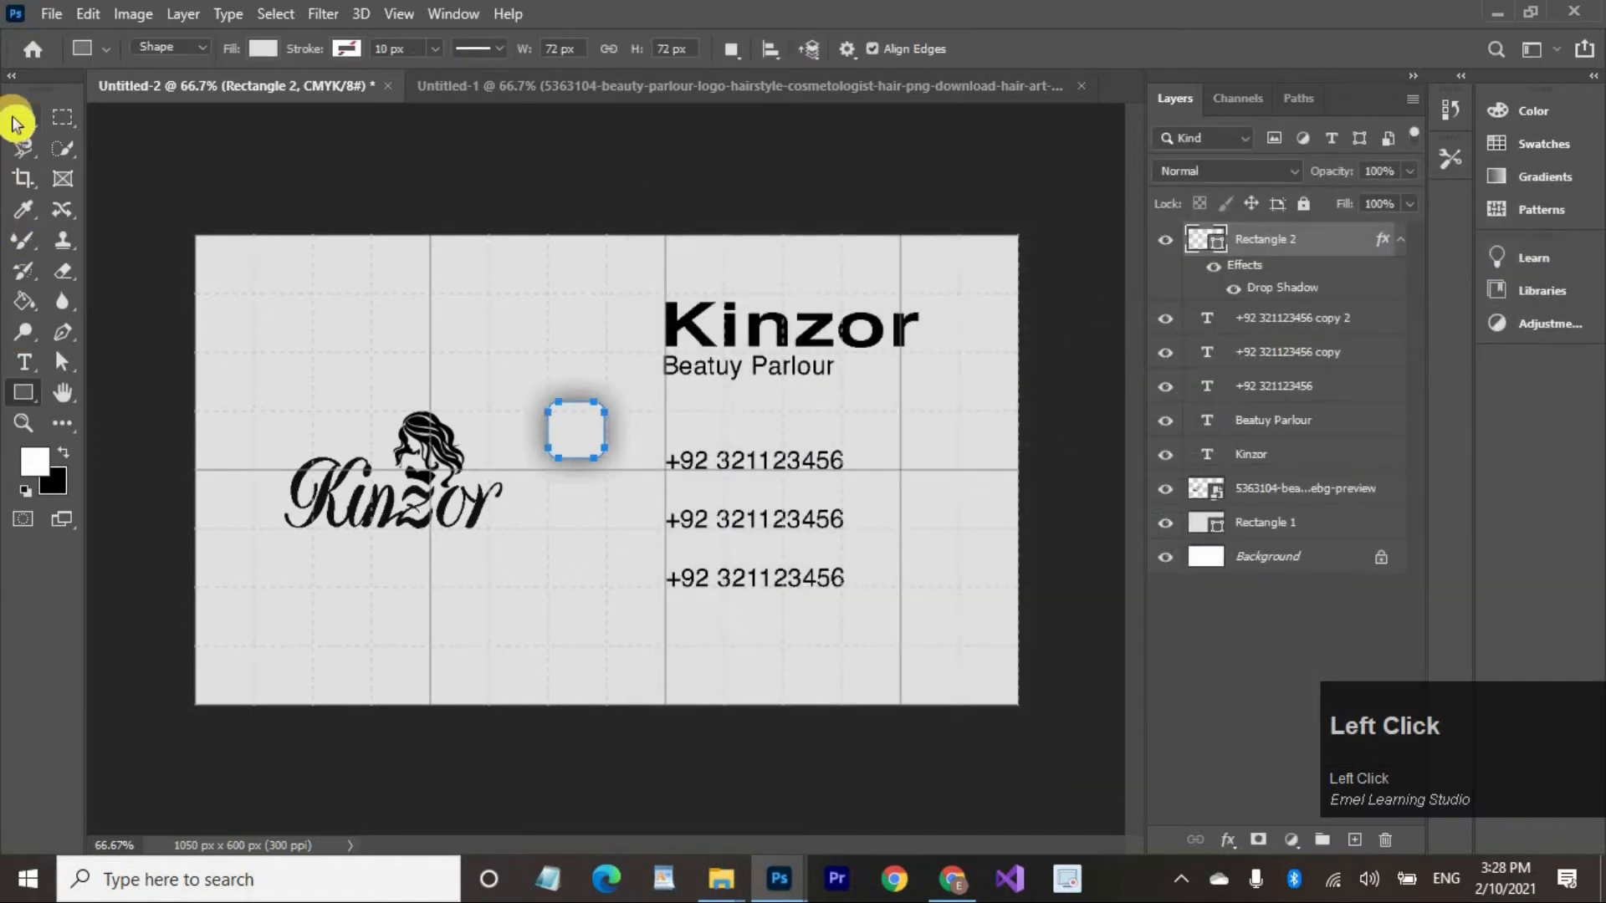
Shift the three phone number lines to the right to make room for the rounded square beside them.
key("Right")
key("Right")
key("Right")
key("Right")
key("Right")
key("Right")
key("Right")
key("Right")
key("Right")
key("Right")
key("Right")
key("Right")
key("Right")
key("Right")
key("Right")
key("Right")
key("Right")
key("Right")
key("Right")
key("Right")
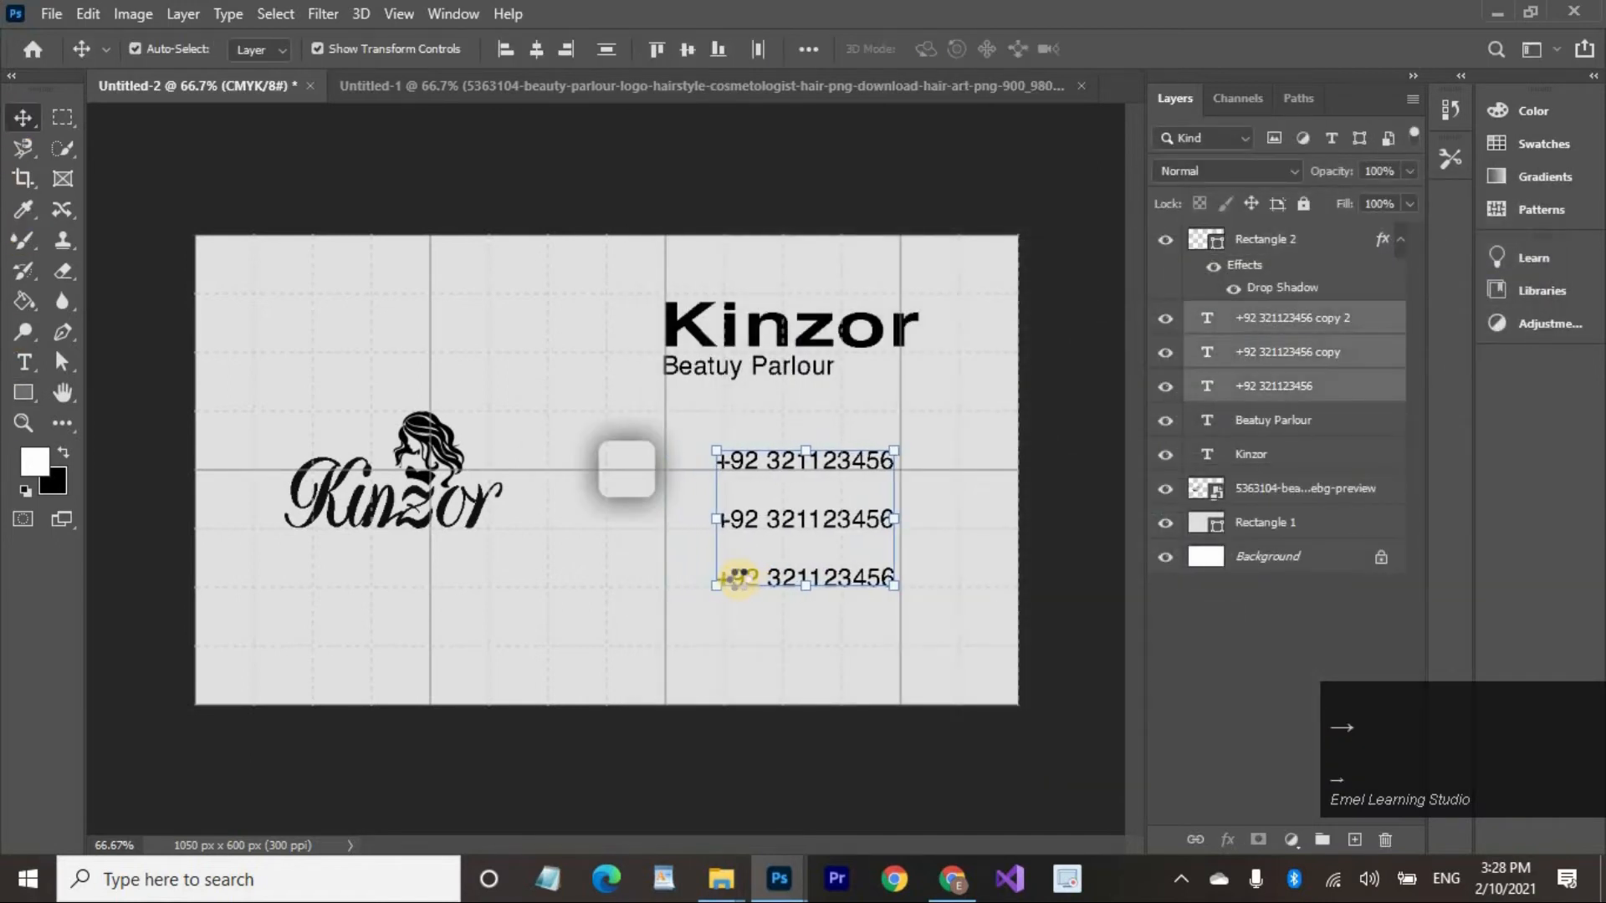
key("Right")
key("Right")
key("Right")
key("Right")
key("Right")
key("Right")
key("Right")
key("Right")
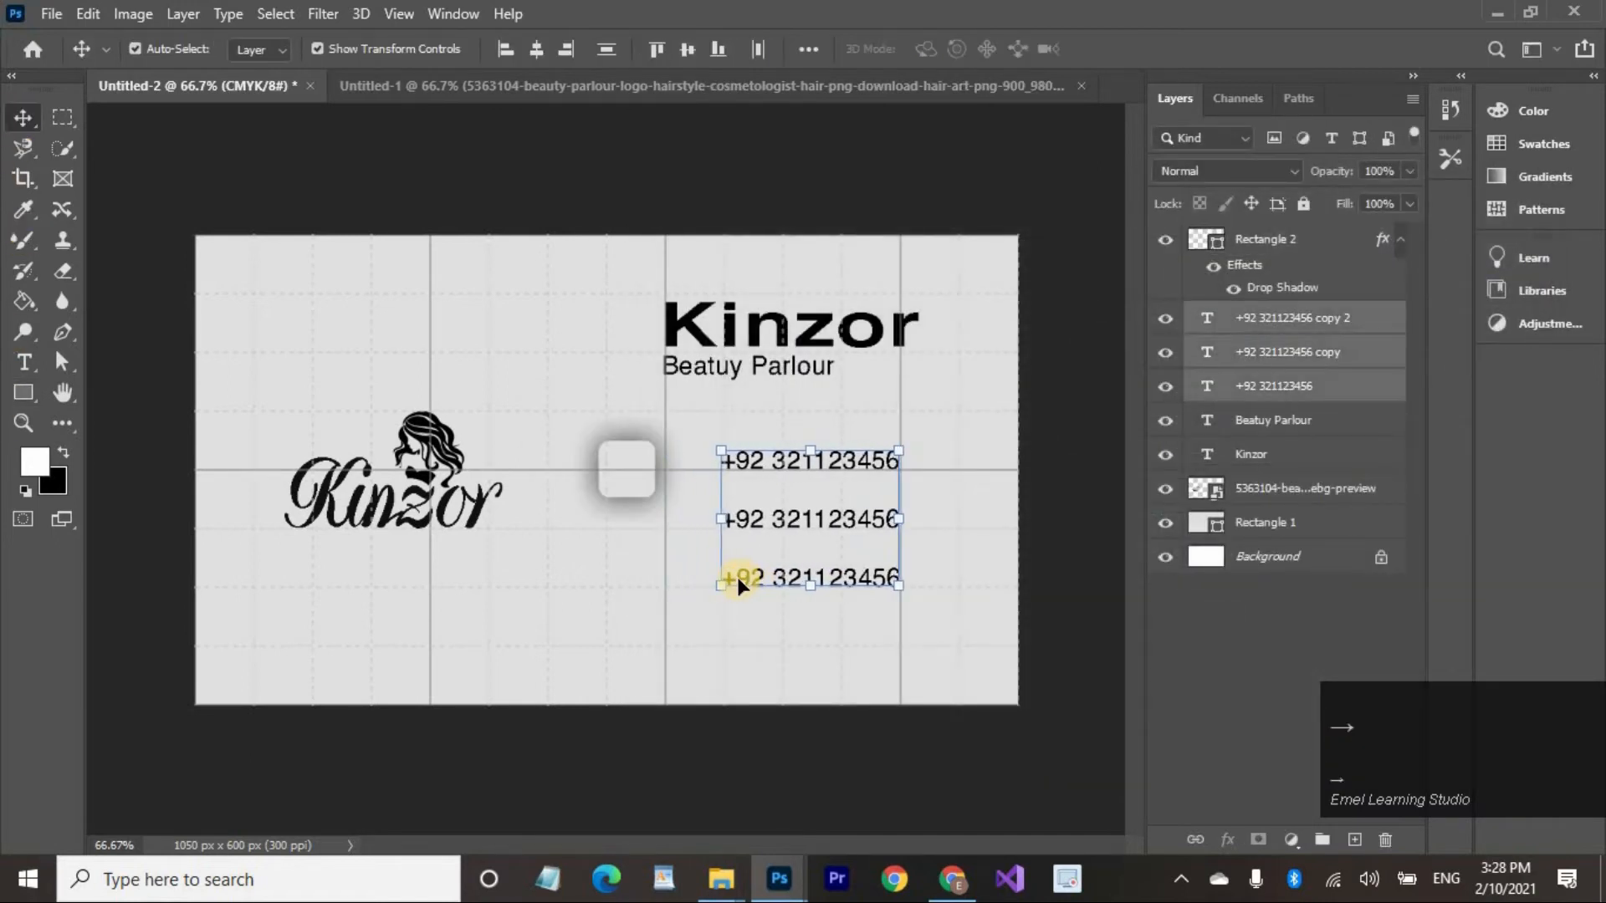
Shrink the rounded square, place it beside the first phone line and duplicate it beside the second and third lines.
left_click_drag(620, 466, 708, 448)
left_click_drag(687, 464, 710, 446)
left_click_drag(686, 467, 683, 548)
left_click(1163, 49)
left_click(62, 118)
key("v")
left_click(692, 475)
left_click_drag(691, 478, 688, 594)
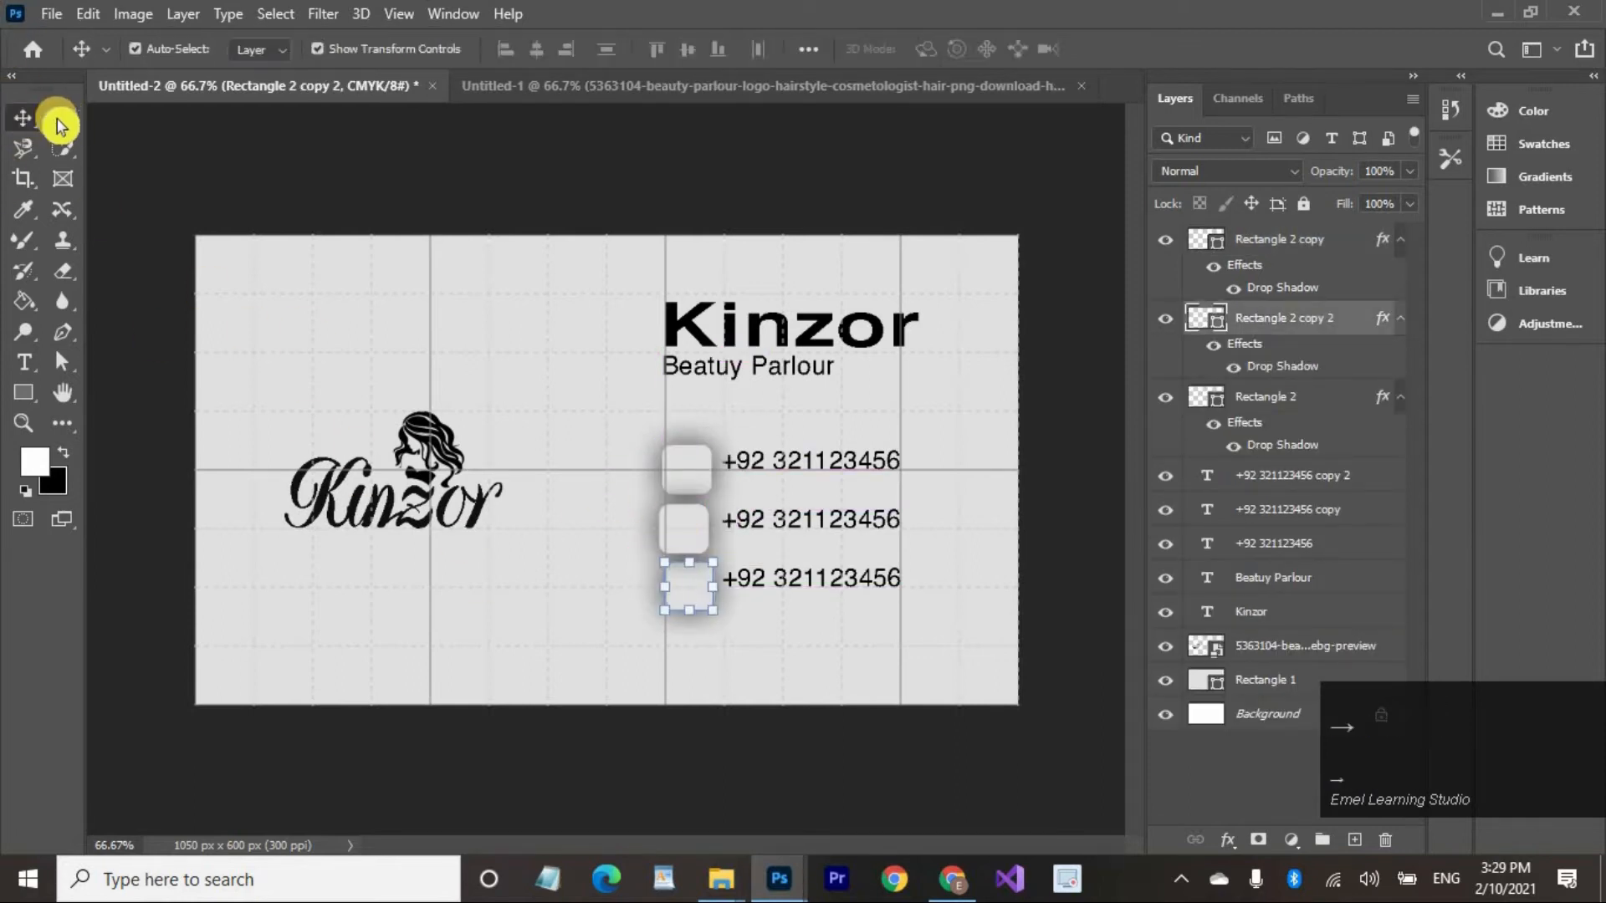
Nudge the rounded squares horizontally so all three line up in one column along the vertical grid line.
left_click(679, 535)
key("Right")
key("Right")
key("Right")
key("Right")
key("Right")
key("Right")
left_click(689, 474)
key("Right")
key("Right")
key("Right")
left_click(701, 540)
left_click(689, 476)
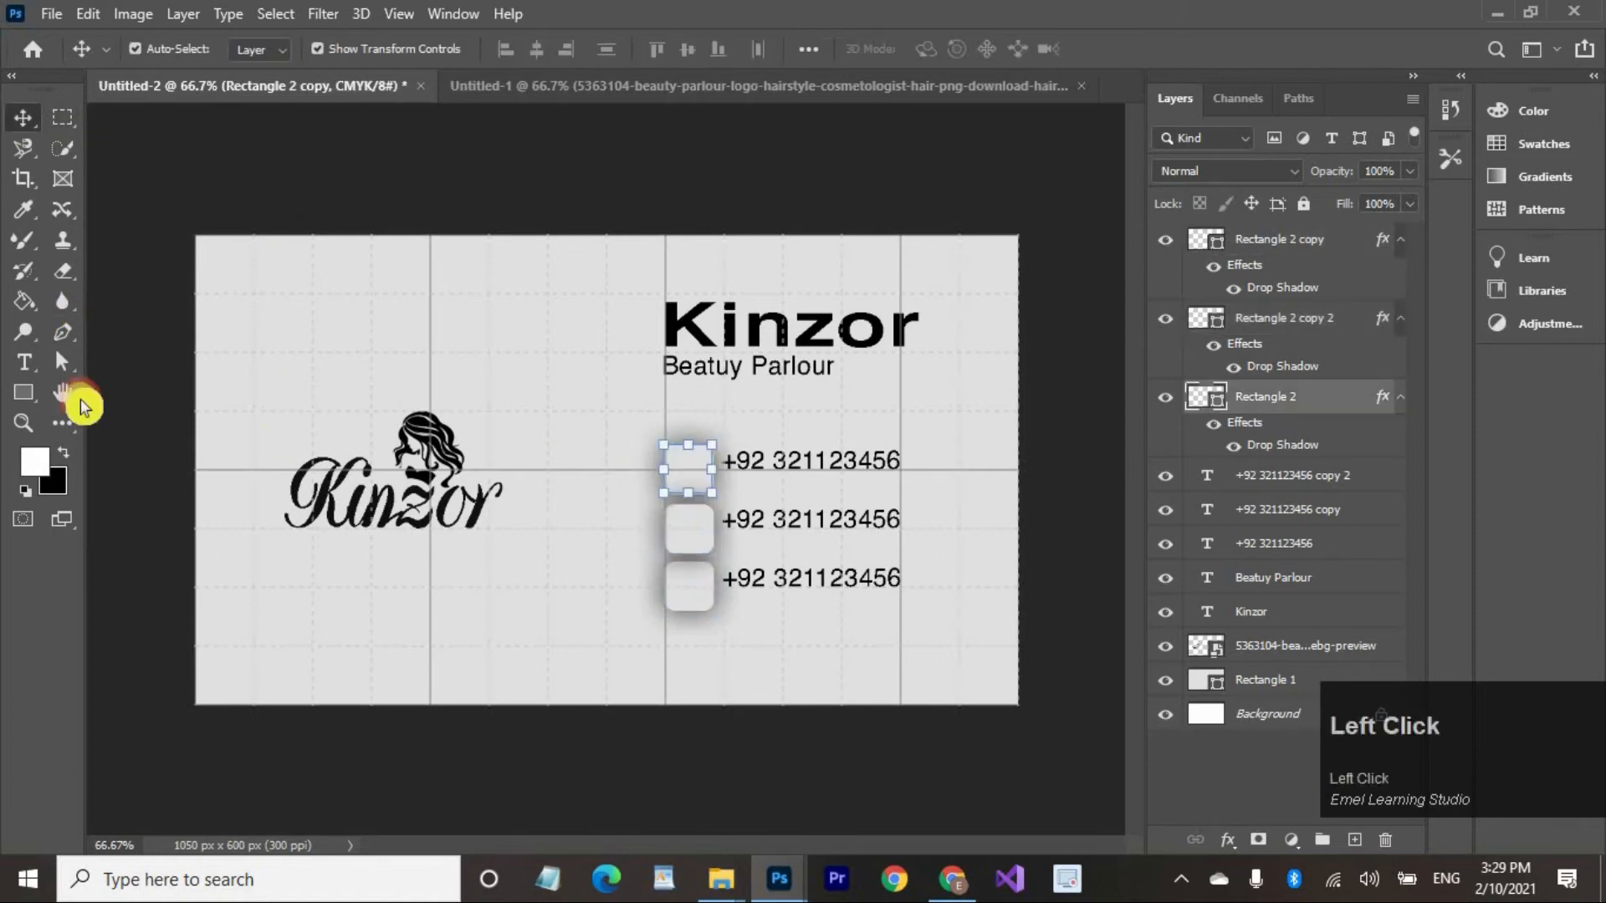
left_click(690, 528)
key("Right")
key("Right")
left_click(690, 473)
key("Right")
key("Right")
Move the first and third phone lines further right, away from the rounded squares.
left_click(811, 461)
left_click(787, 578, "shift")
key("Right")
key("Right")
key("Right")
key("Right")
key("Right")
key("Right")
key("Right")
key("Right")
key("Right")
key("Right")
key("Right")
key("Right")
key("Right")
key("Right")
key("Right")
key("Right")
key("Right")
key("Right")
Enlarge the three phone lines to about 8.69 pt, spread them to match the squares, and align the middle one with the others.
left_click(811, 520, "shift")
left_click_drag(819, 586, 824, 598)
key("Right")
key("Right")
key("Right")
key("Right")
left_click(107, 322)
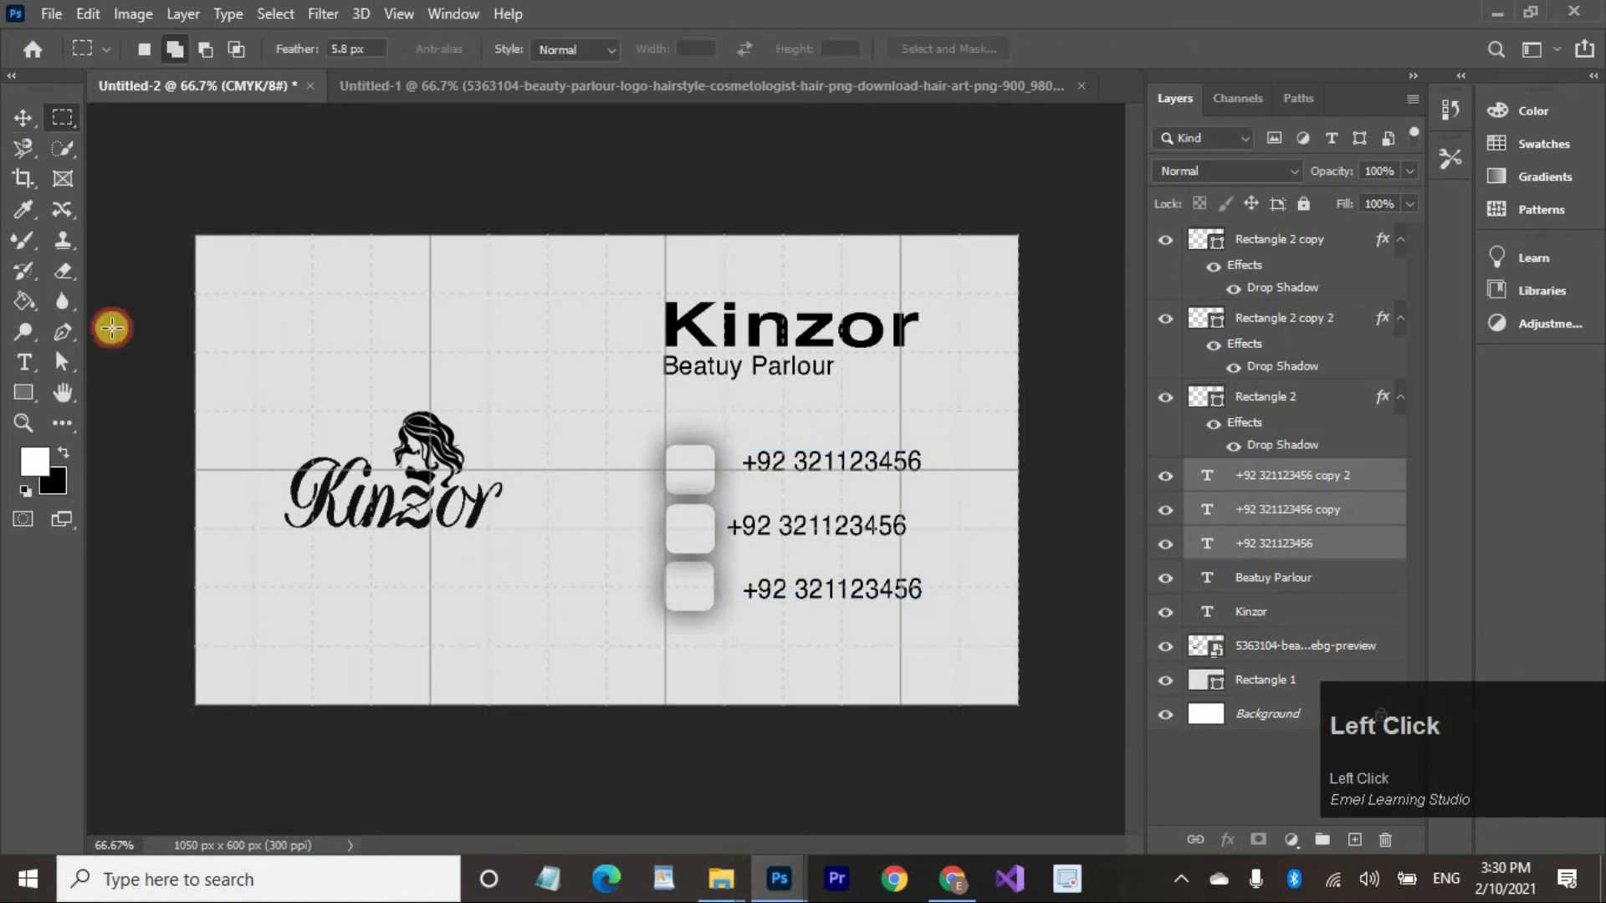
left_click(23, 117)
left_click(787, 543)
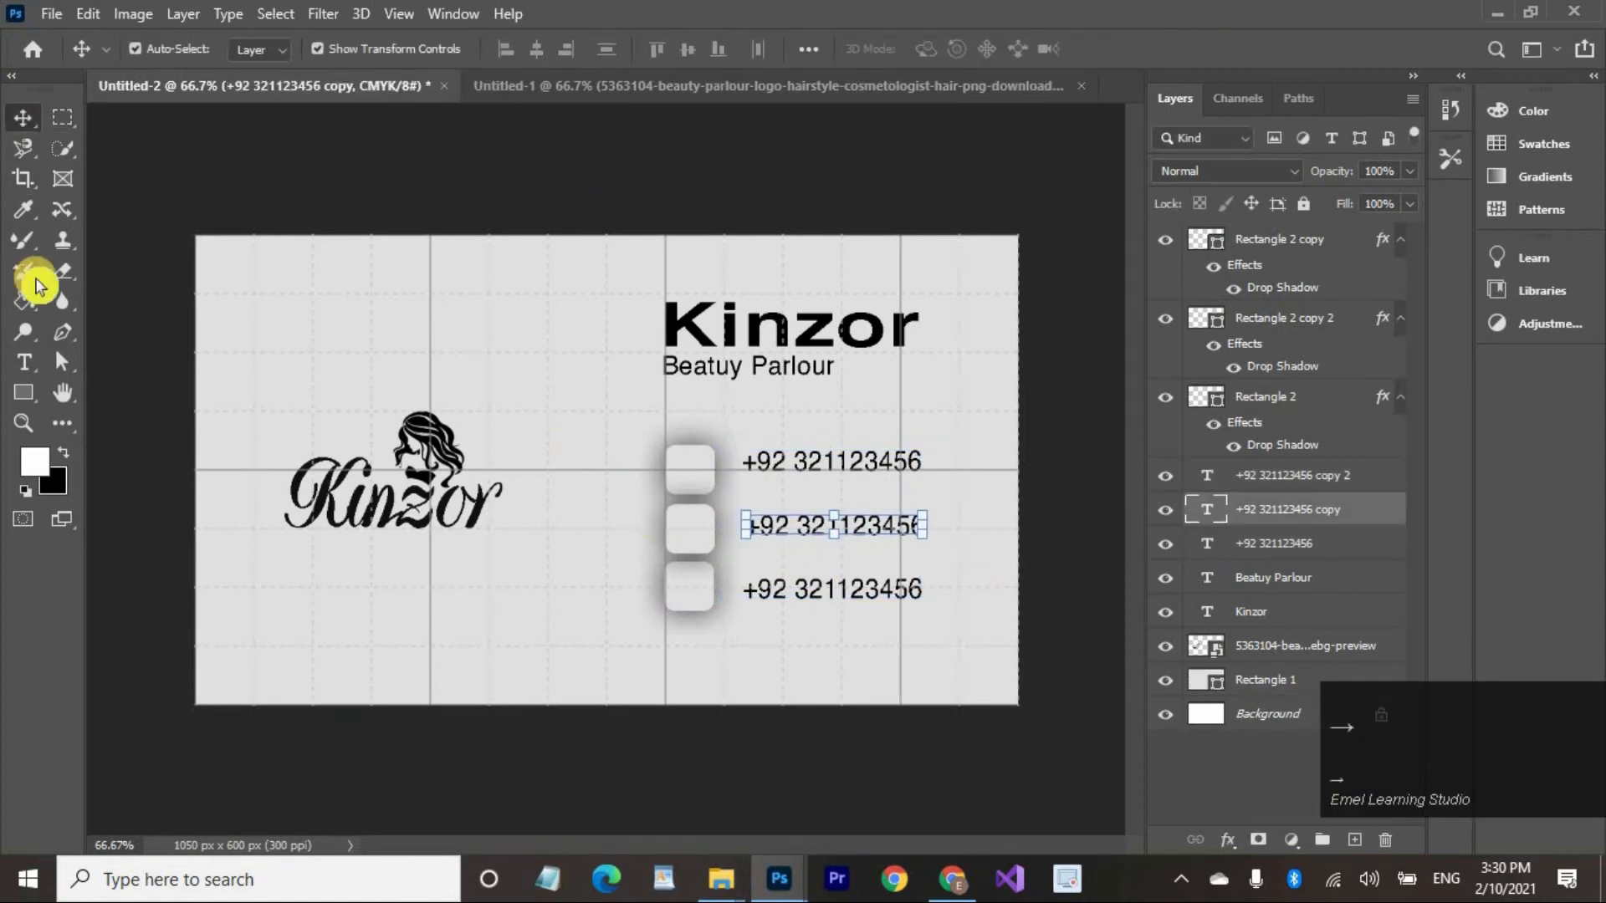
Replace the middle phone line's text with the parlour's postal address.
left_click(23, 361)
left_click(771, 527)
key("ctrl+a")
type("123,")
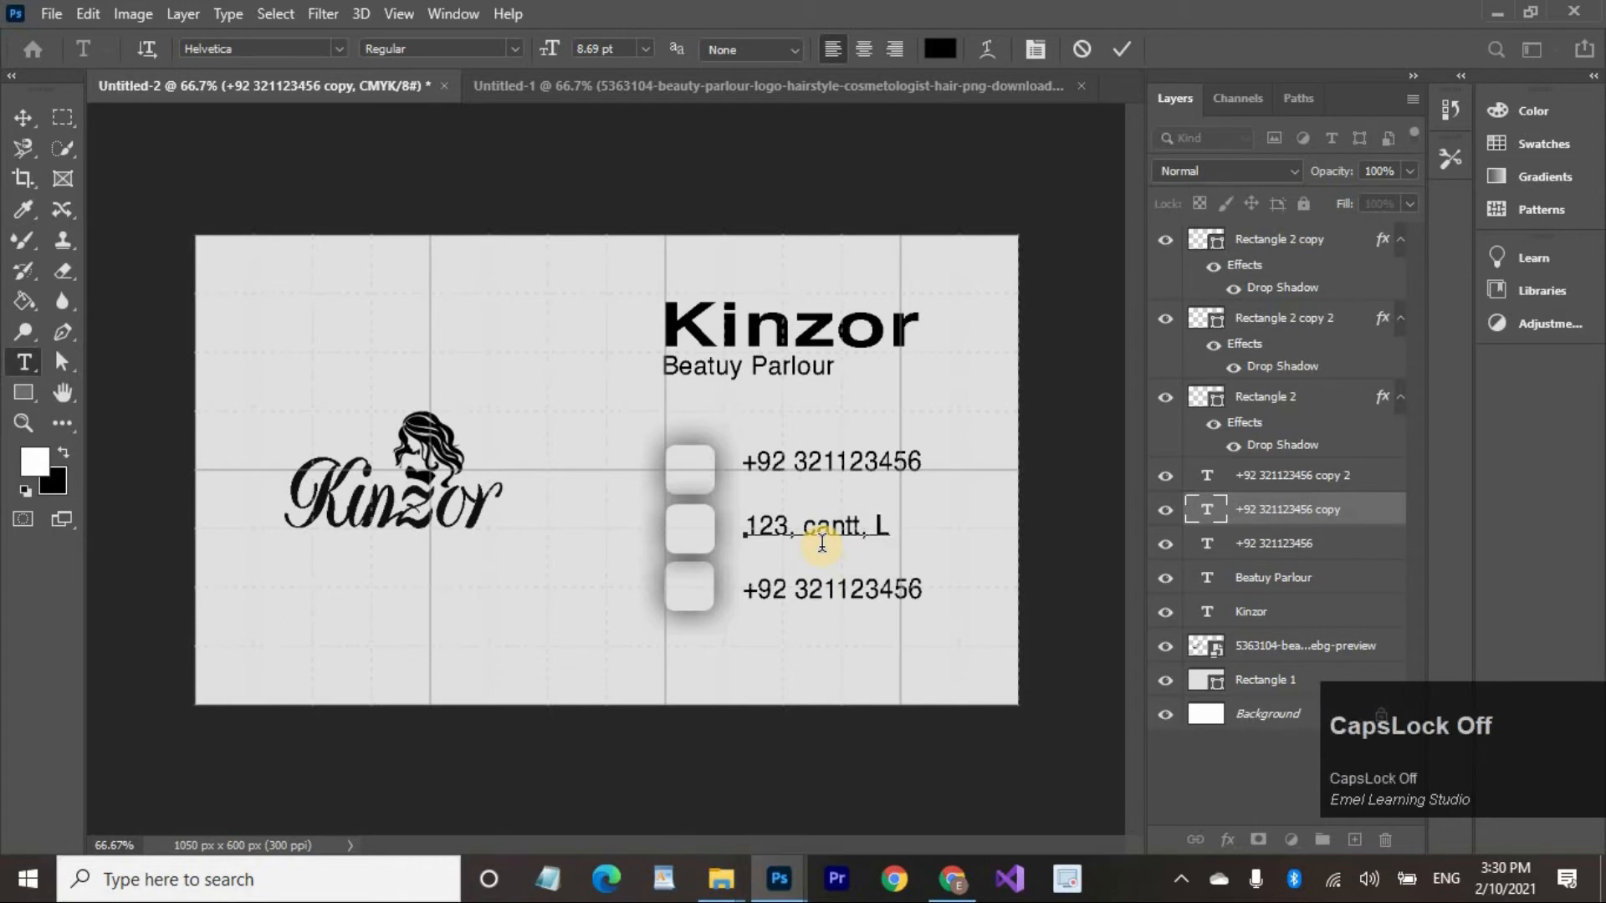
type(" cantt, Lahore")
left_click(860, 527)
key("BackSpace")
left_click(1122, 49)
left_click(824, 585)
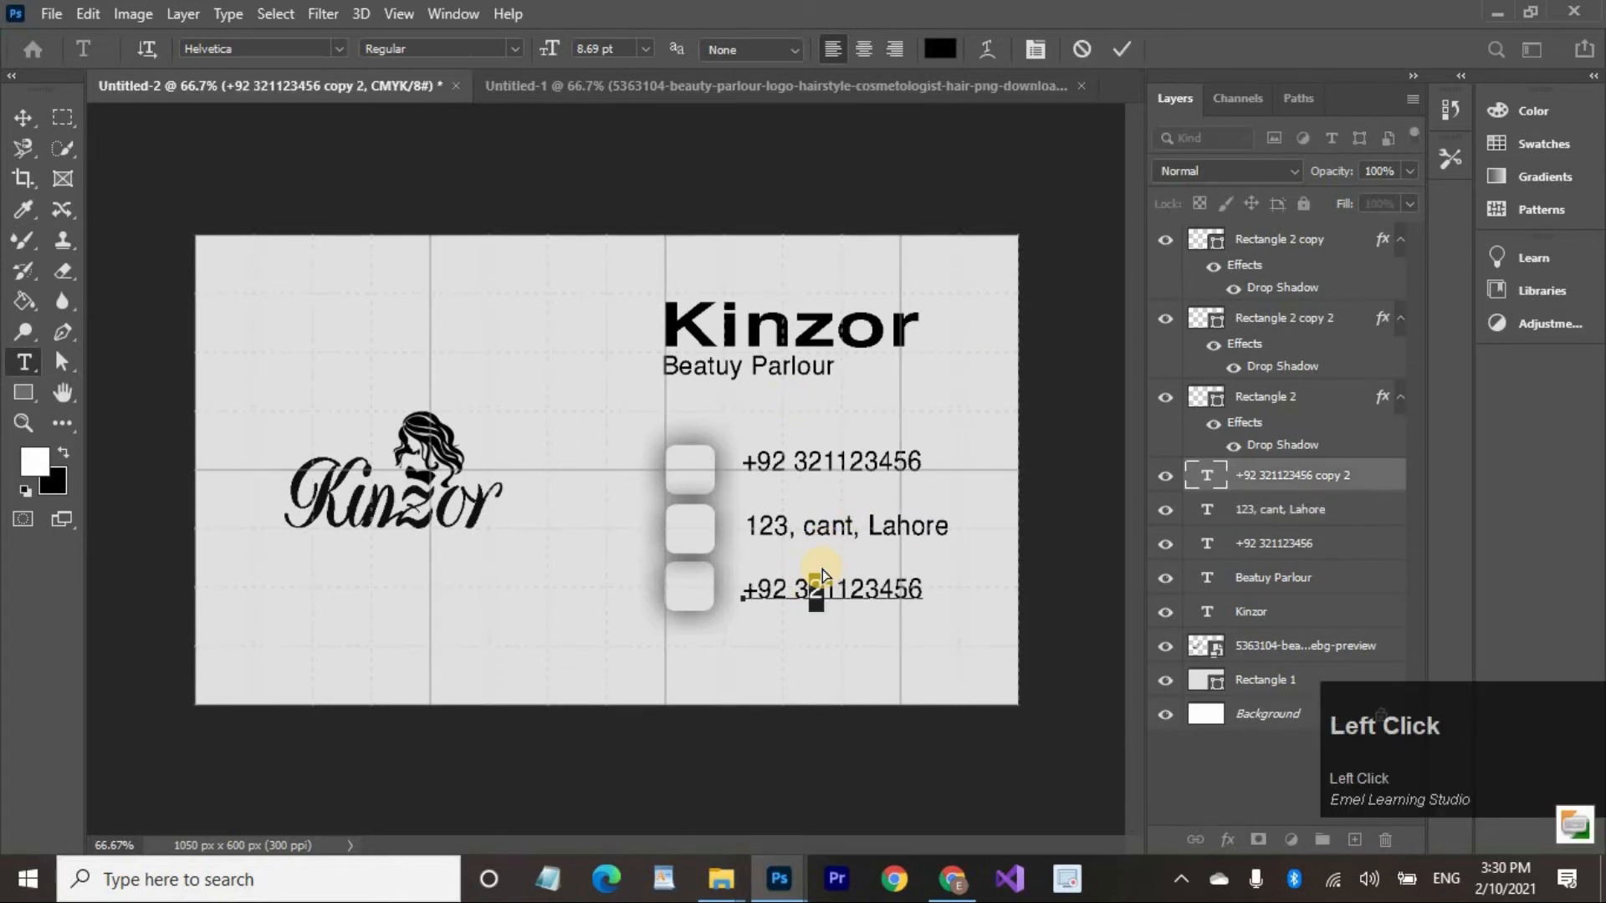
key("ctrl+a")
type("www.kinzor.c")
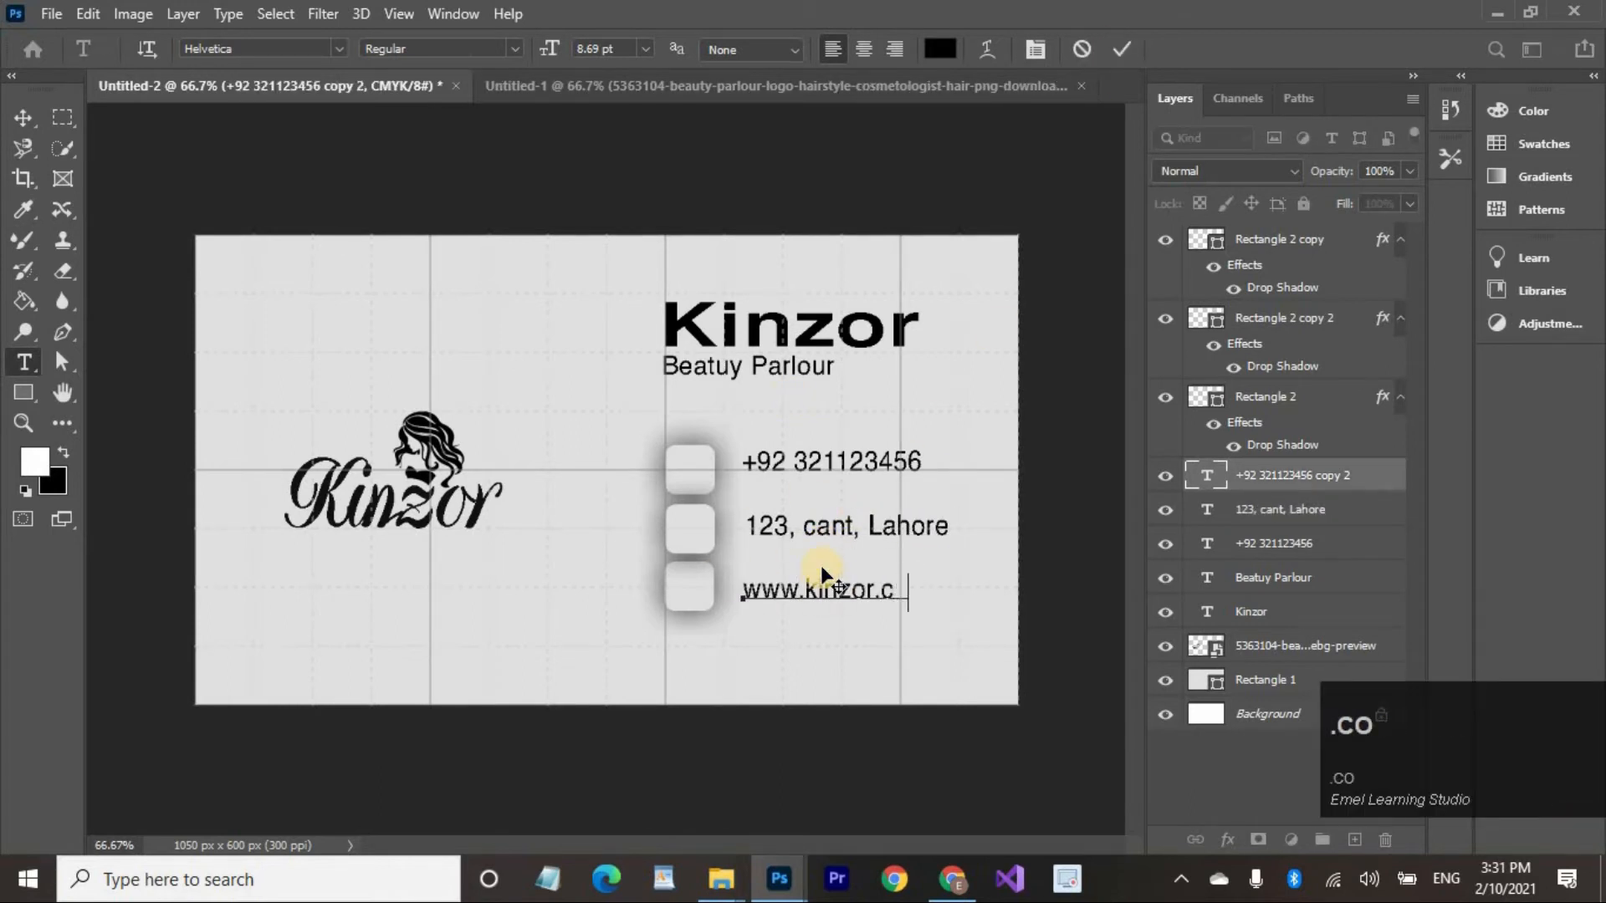
type("om")
Nudge the phone and address lines down and the website line right to line them up with their rounded squares.
left_click(24, 117)
left_click(832, 459)
key("Down")
key("Down")
key("Down")
key("Down")
key("Down")
key("Down")
key("Down")
key("Down")
key("Down")
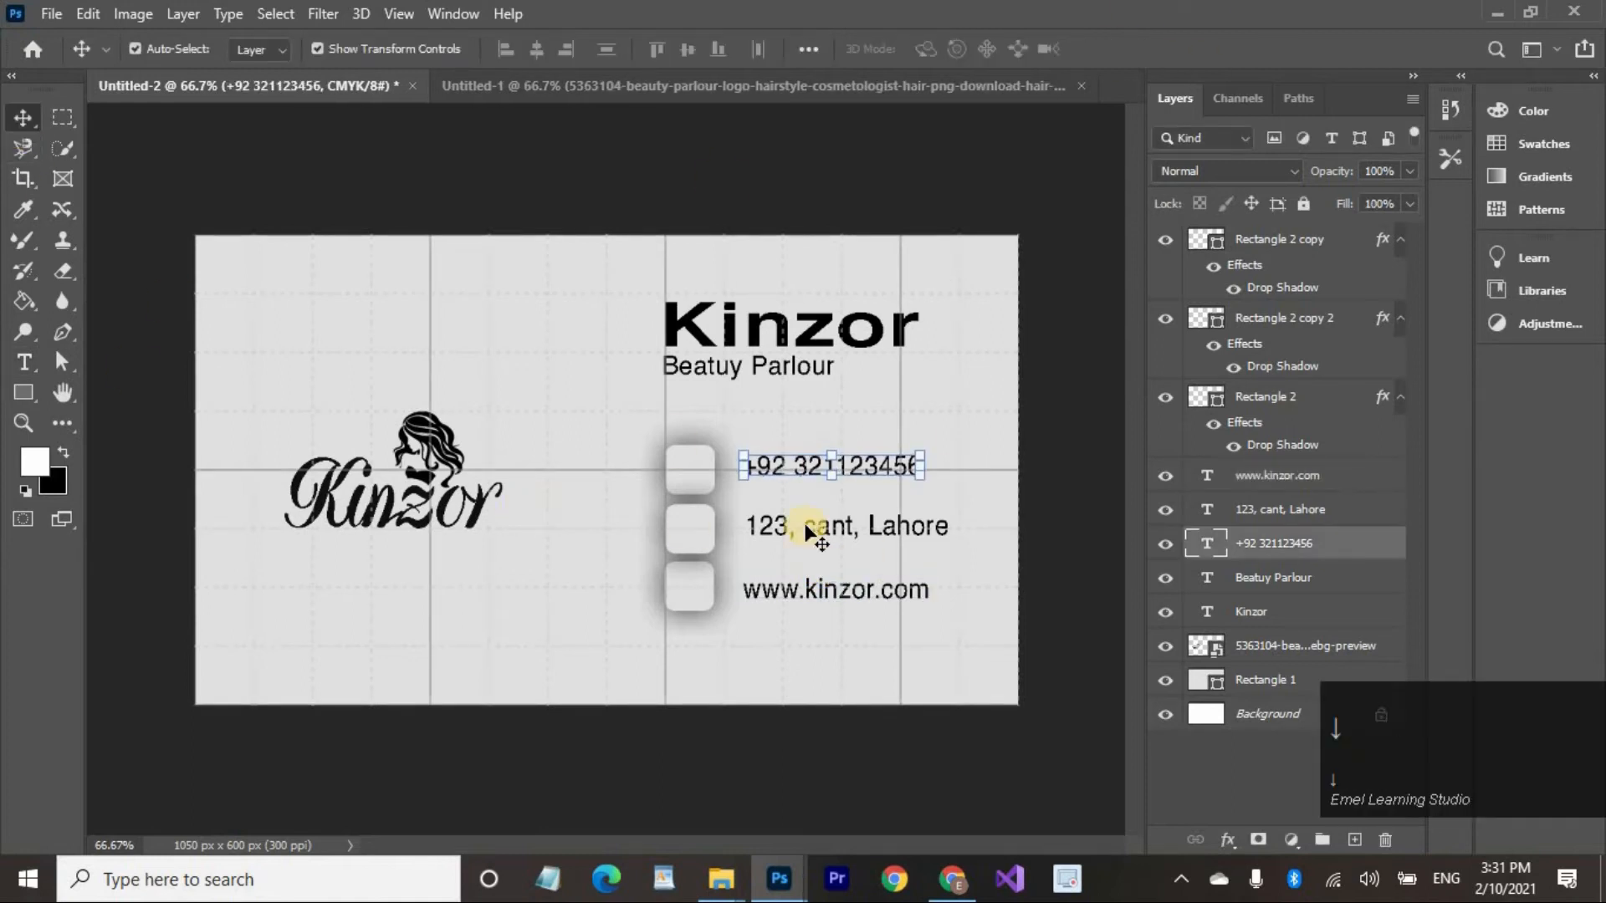
left_click(806, 528)
key("Down")
left_click(831, 592)
key("Right")
left_click(930, 589)
left_click(1164, 49)
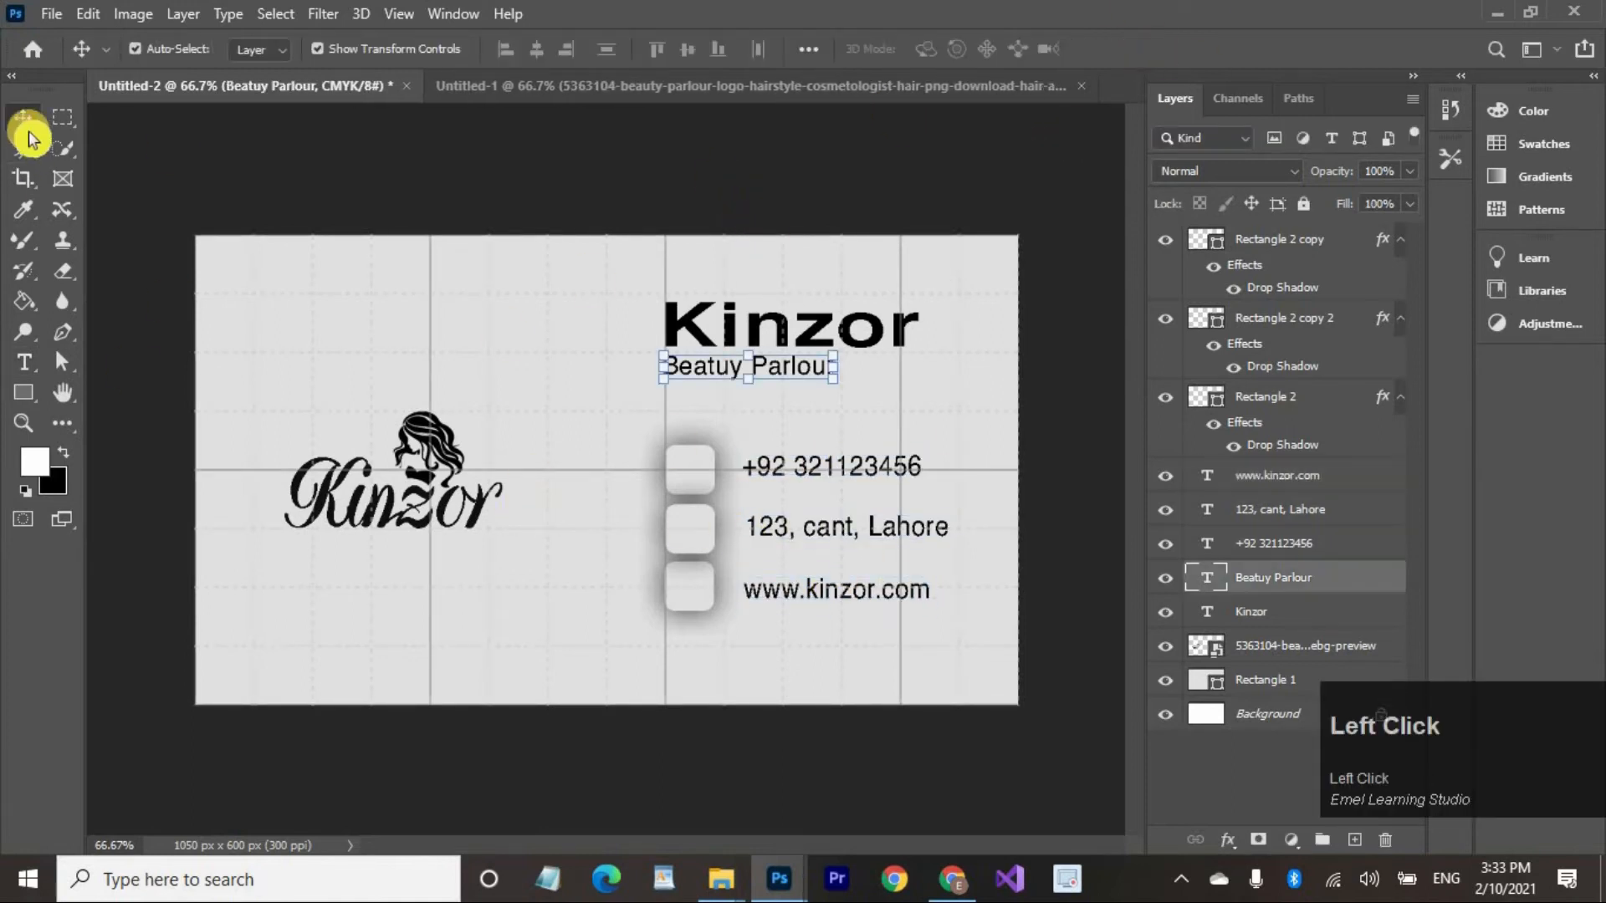
left_click(63, 117)
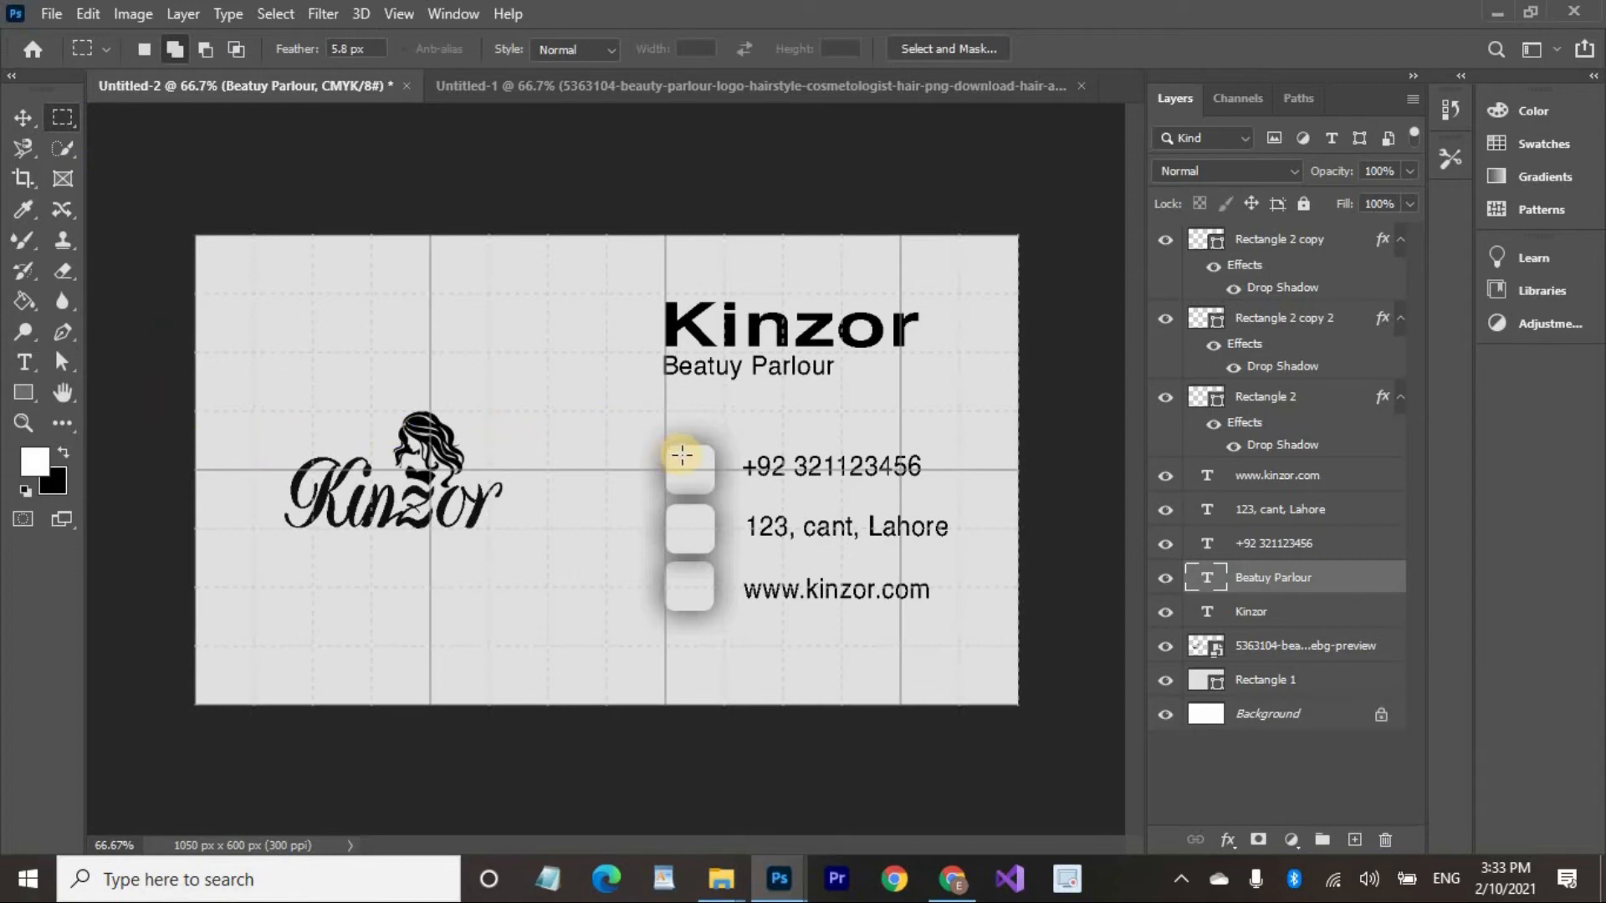
Copy the phone icon from Untitled-1 into the card, move its layer above all others, and fit it inside the first rounded square.
left_click(668, 88)
left_click(23, 118)
left_click(556, 360)
left_click(542, 352)
left_click_drag(549, 357, 687, 462)
left_click_drag(1276, 577, 1292, 227)
left_click_drag(703, 479, 710, 489)
left_click(1125, 50)
left_click(65, 120)
Copy the location pin icon from Untitled-1 into the card and place it inside the second rounded square.
left_click(24, 123)
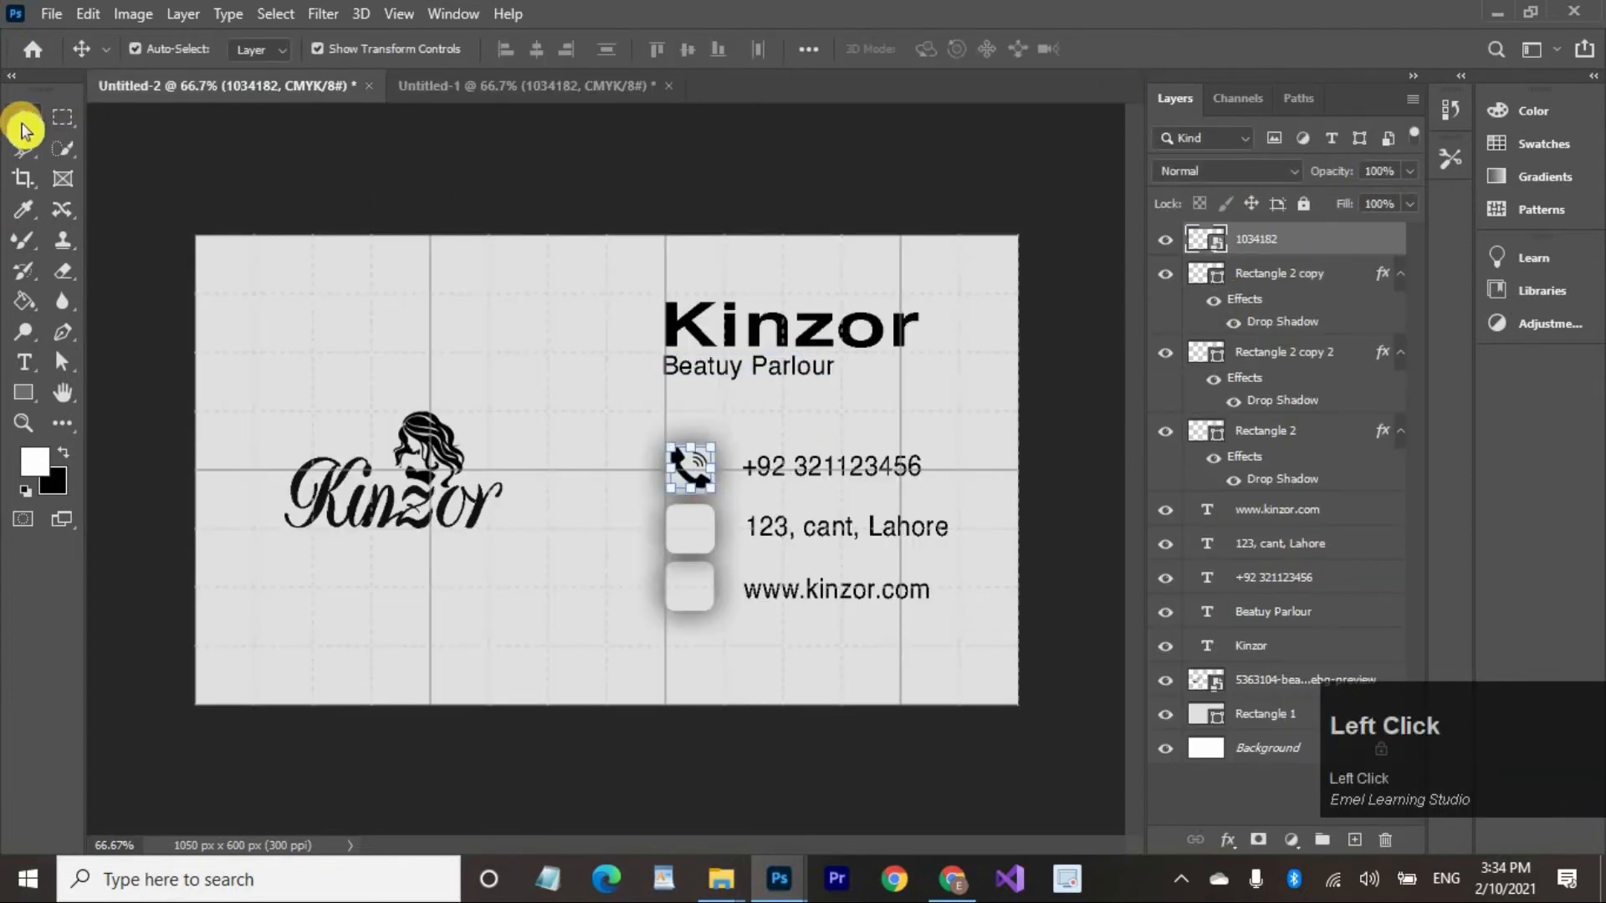
left_click(519, 86)
left_click_drag(584, 355, 708, 500)
left_click(1125, 49)
left_click(64, 120)
Copy the globe icon from Untitled-1 into the card and centre it inside the third rounded square.
left_click(518, 86)
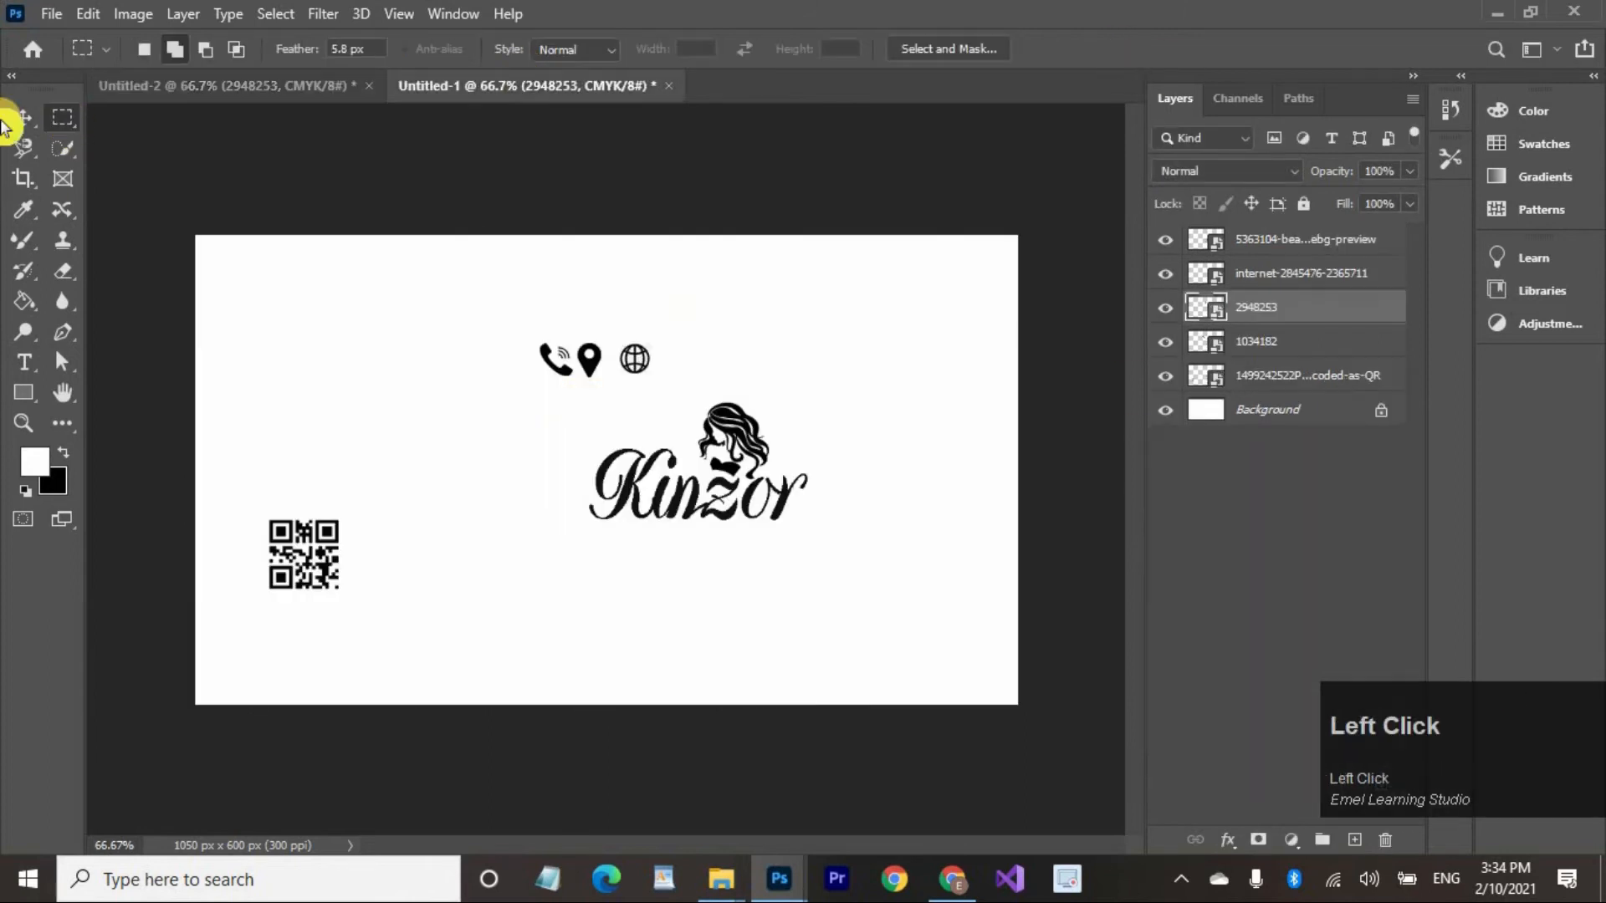
left_click(23, 122)
left_click_drag(635, 361, 686, 581)
key("ctrl+plus")
left_click_drag(566, 544, 474, 359)
left_click_drag(633, 459, 647, 465)
key("ctrl+minus")
key("ctrl+h")
Draw a vertical bar about 21 × 334 px beside the icon boxes, with 7 px rounded corners and a black fill.
left_click(20, 397)
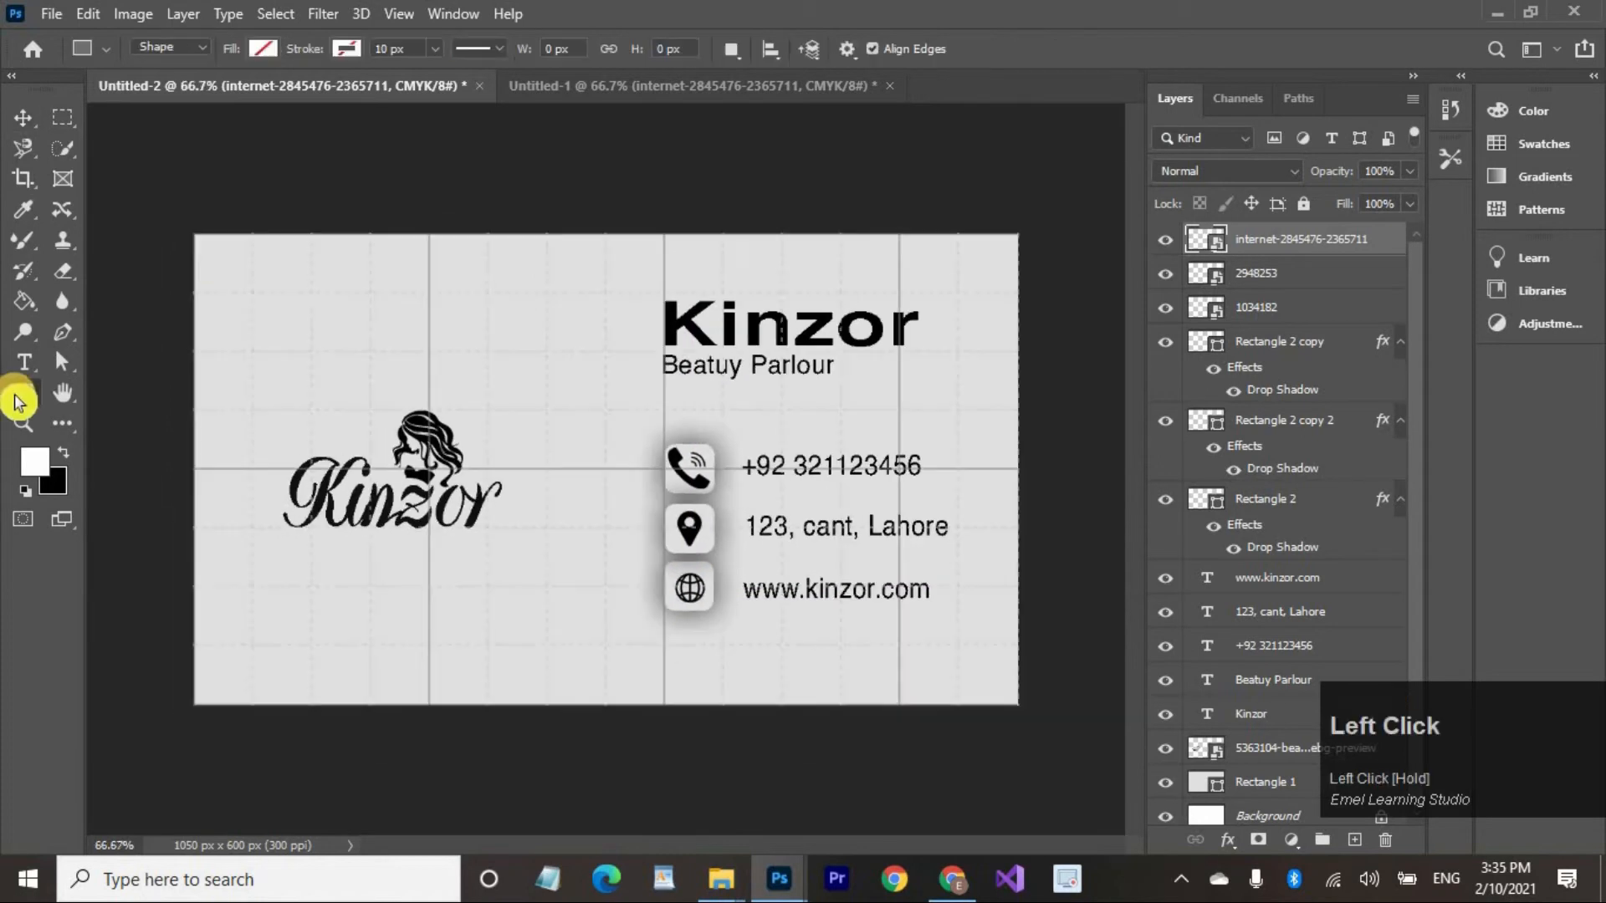
right_click(18, 401)
left_click(130, 389)
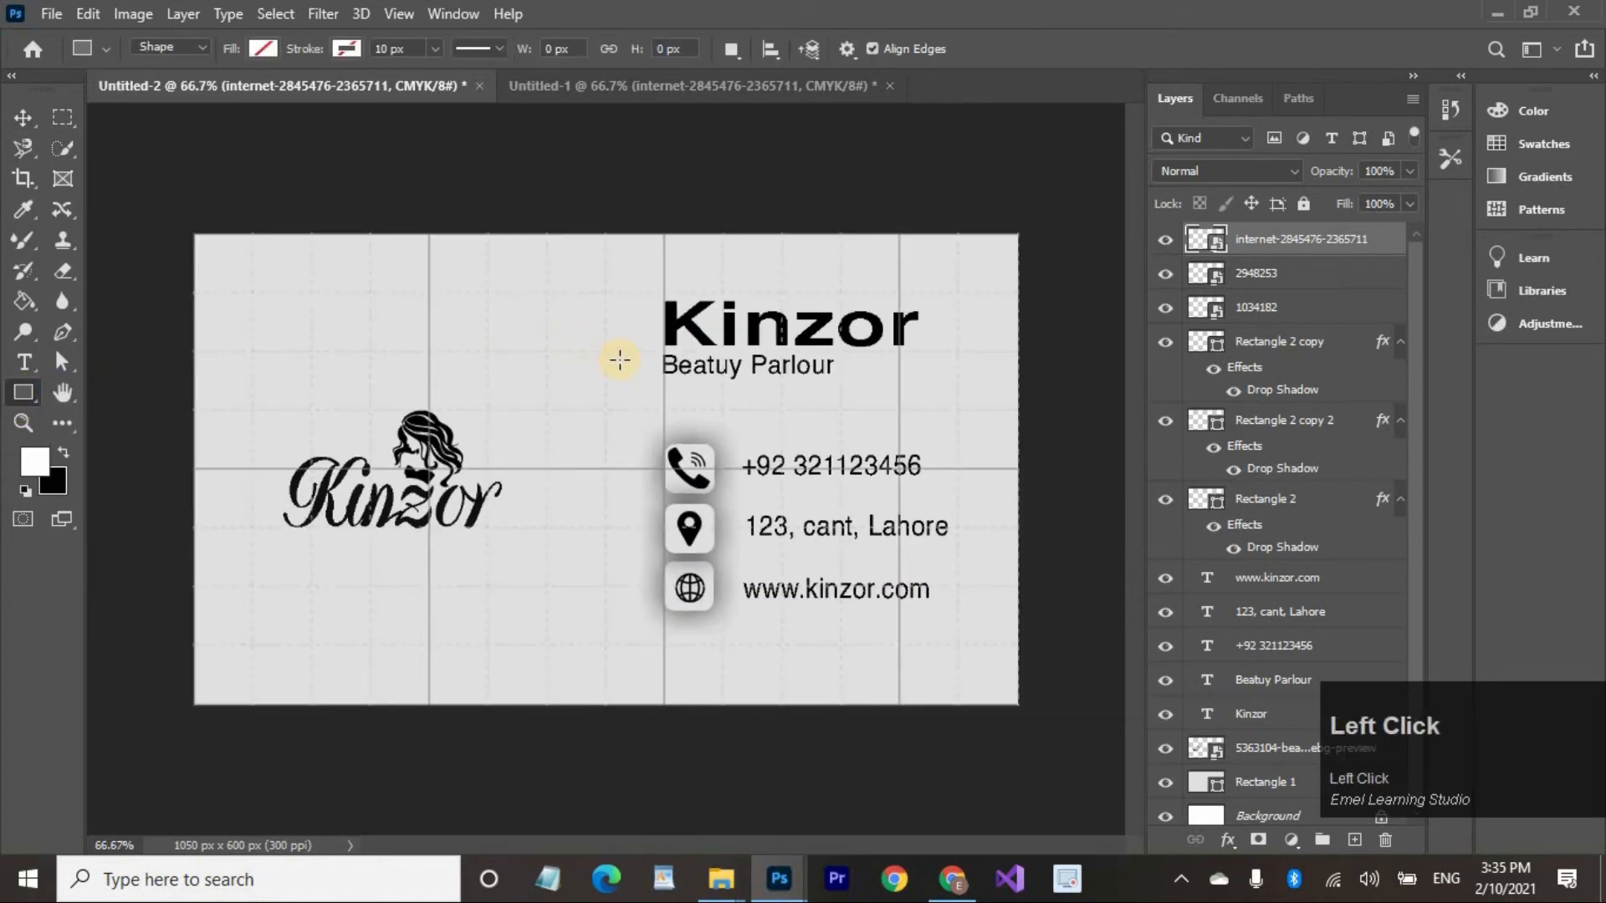
left_click_drag(635, 360, 649, 617)
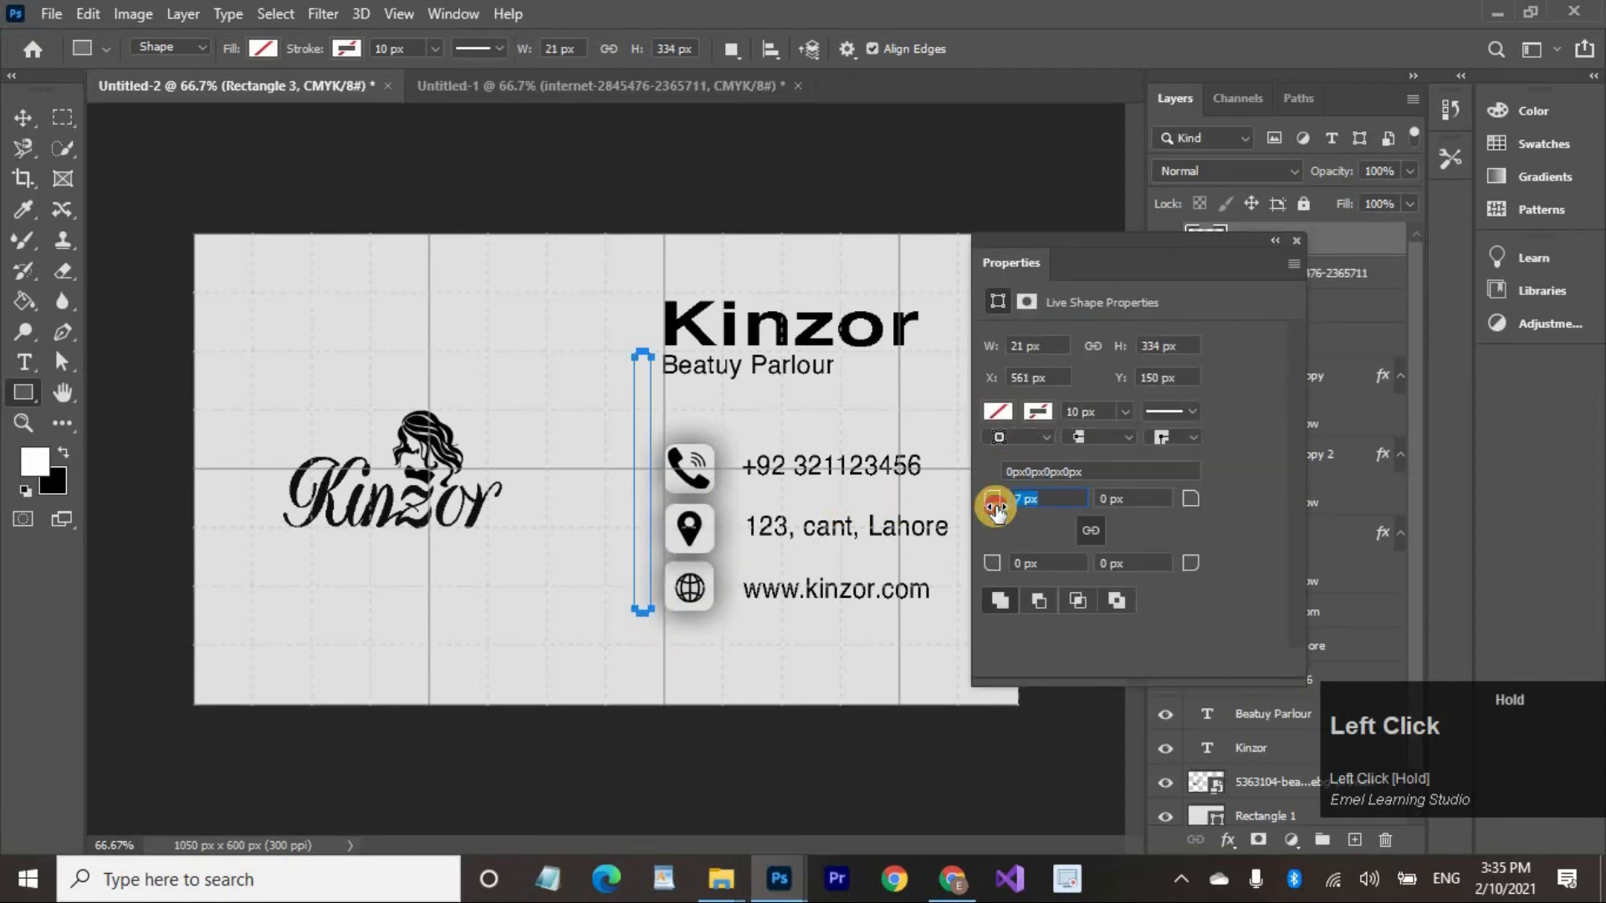
left_click(997, 411)
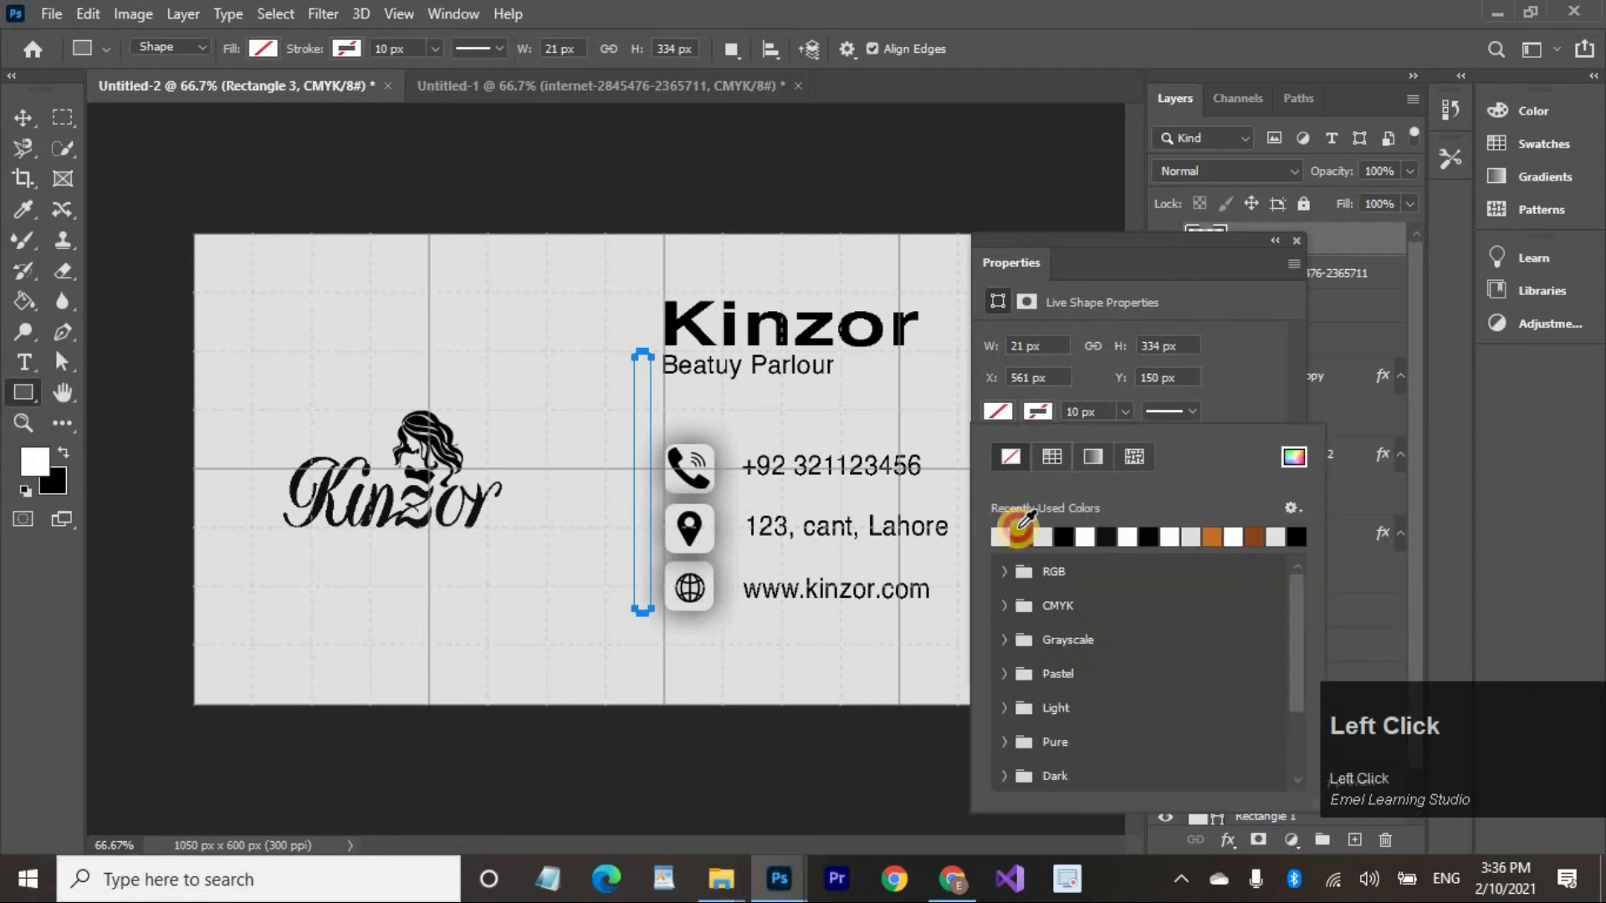
left_click(1284, 276)
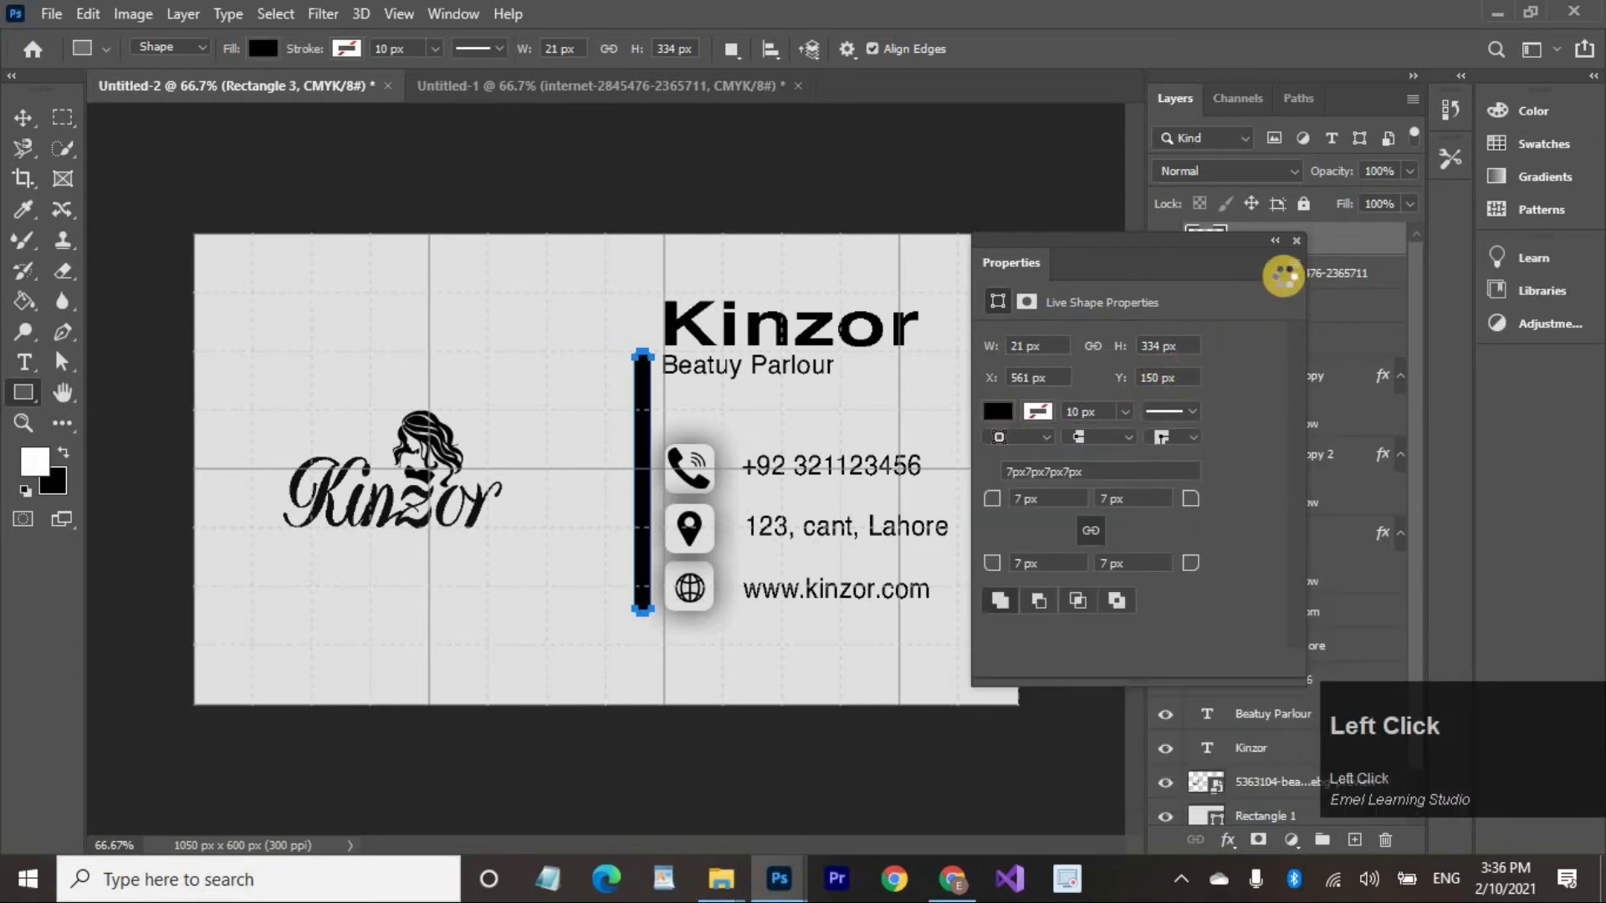
Shorten the black vertical bar from its upper end so it starts below the tagline.
key("ctrl+t")
left_click_drag(651, 352, 644, 378)
left_click(1164, 48)
left_click(62, 117)
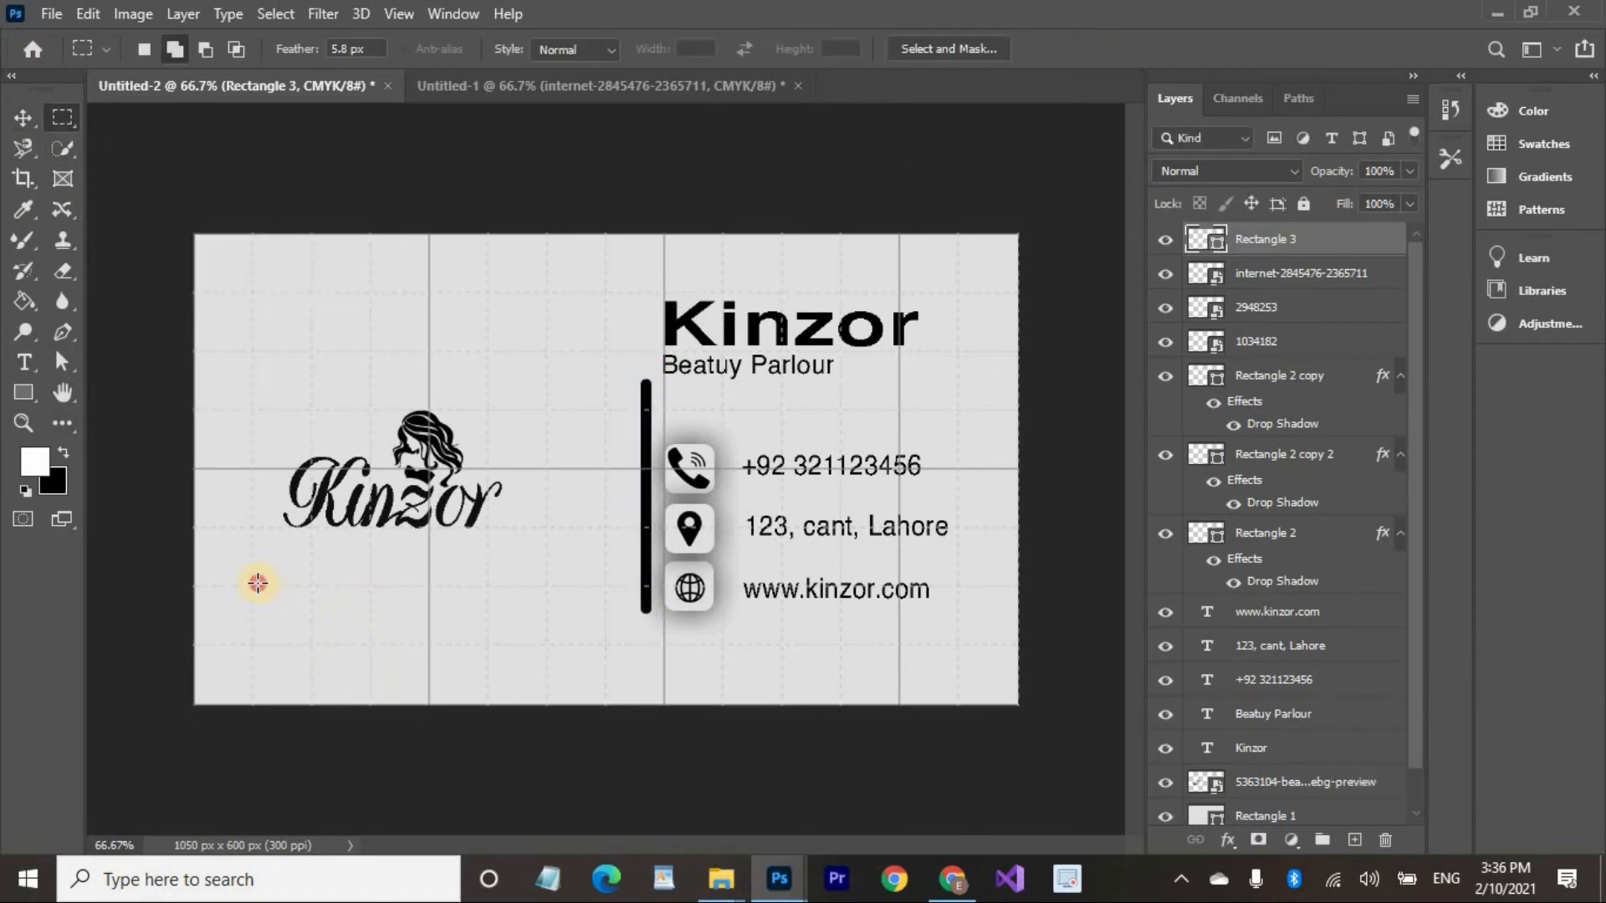
Copy the QR code from Untitled-1 into the card's lower-left corner, below the logo.
left_click_drag(257, 583, 430, 690)
key("ctrl+d")
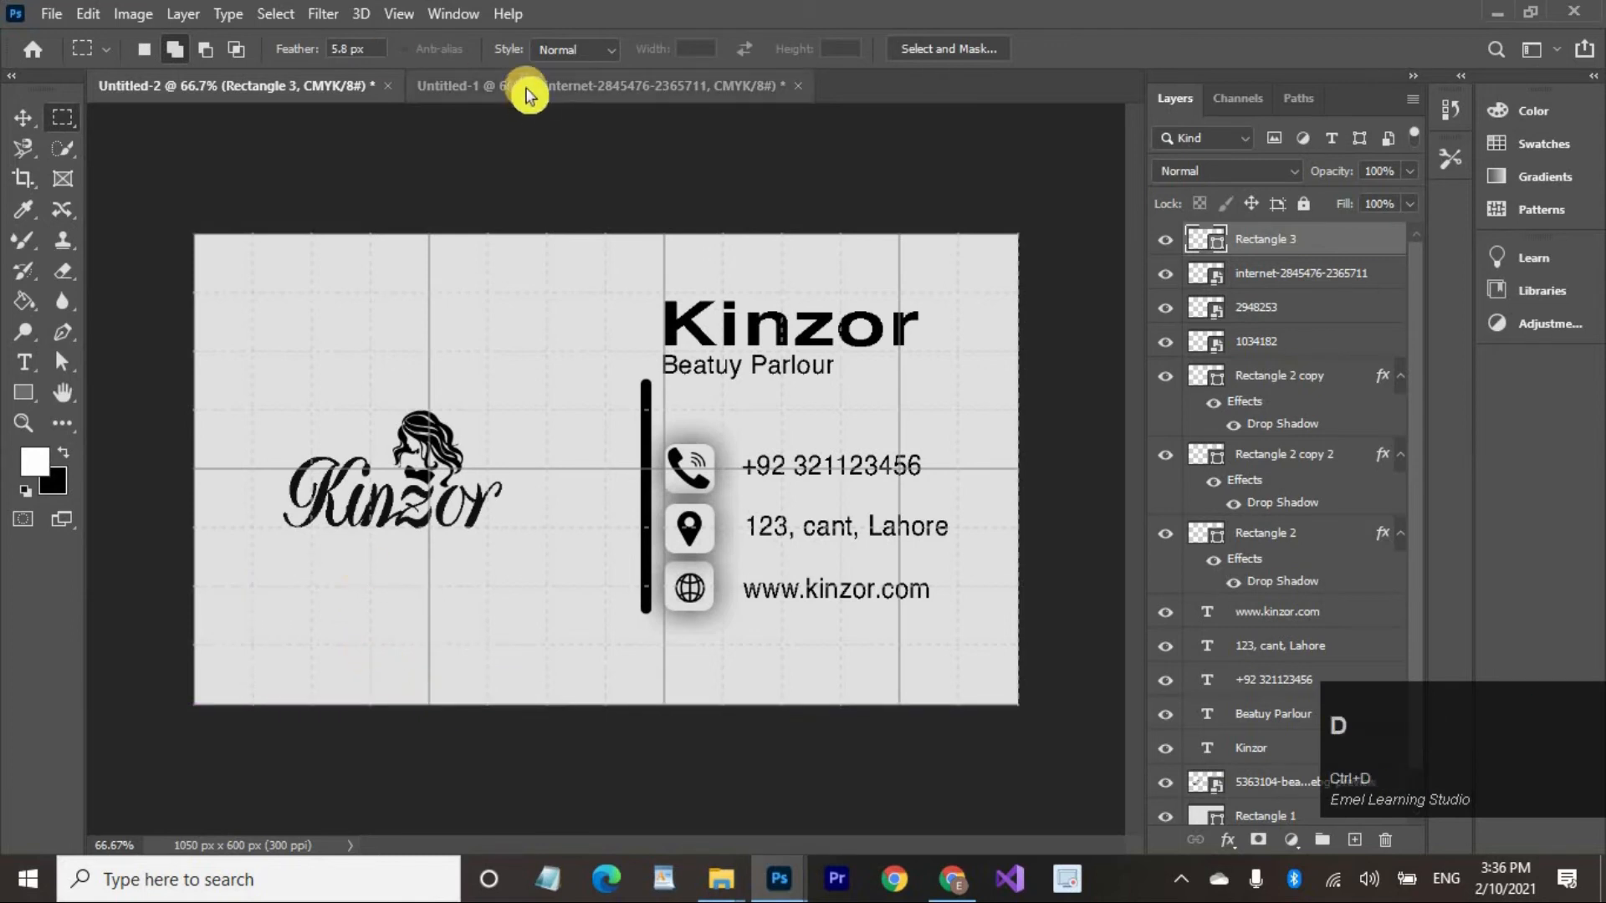
left_click(527, 85)
left_click(23, 117)
left_click_drag(279, 538, 257, 628)
key("m")
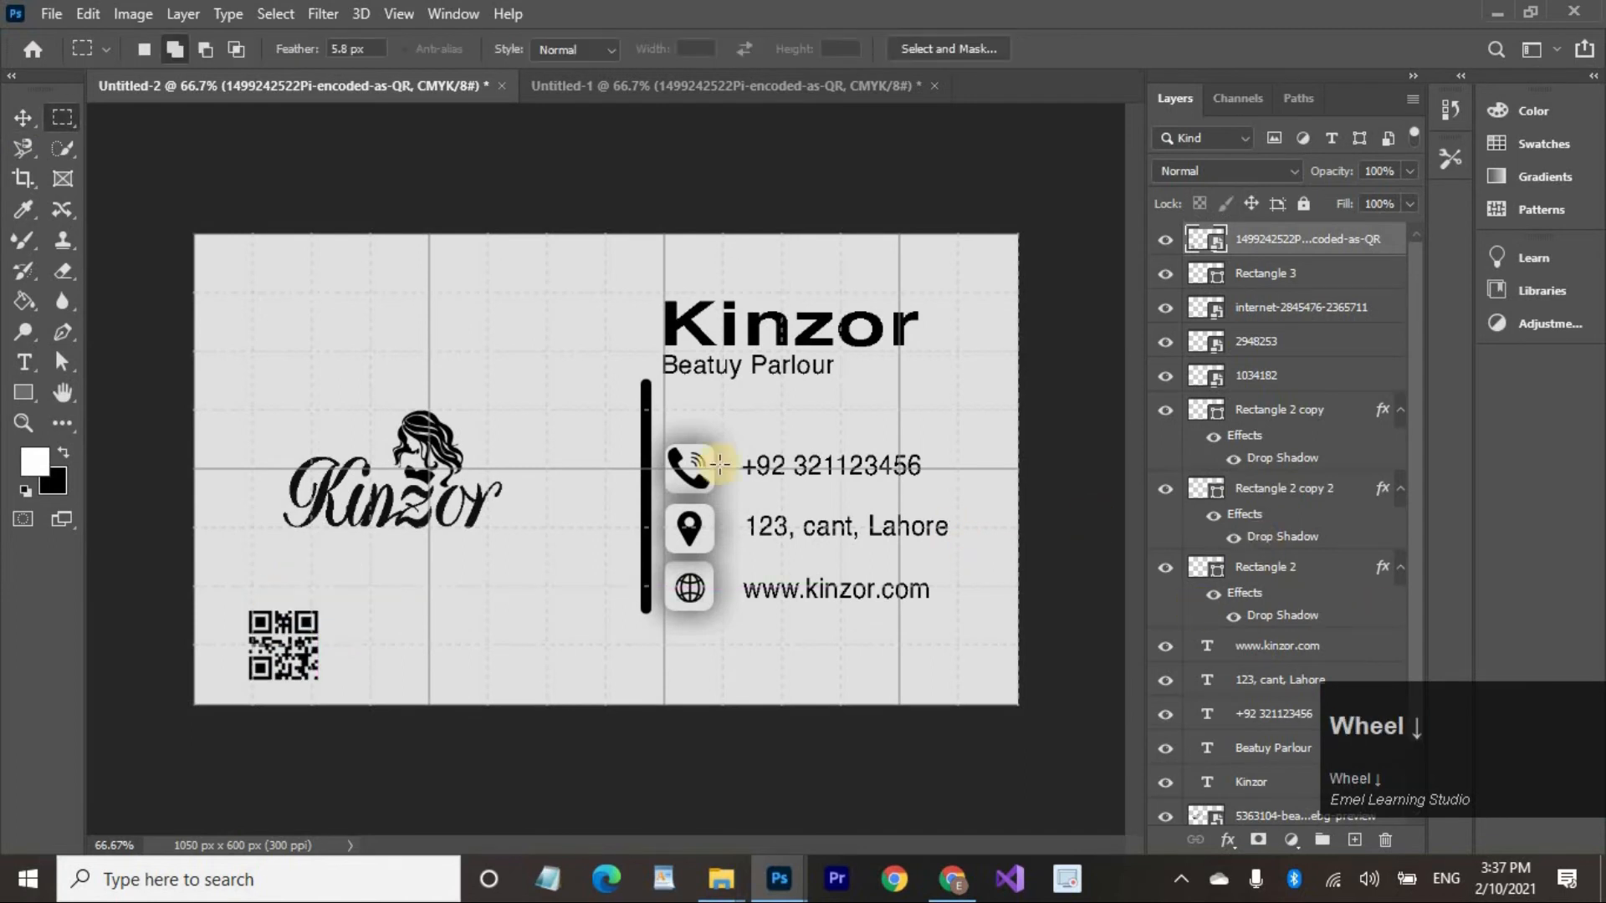
Align the Kinzor logo with the background rectangle, Rectangle 1, by their vertical centers.
left_click_drag(263, 376, 533, 563)
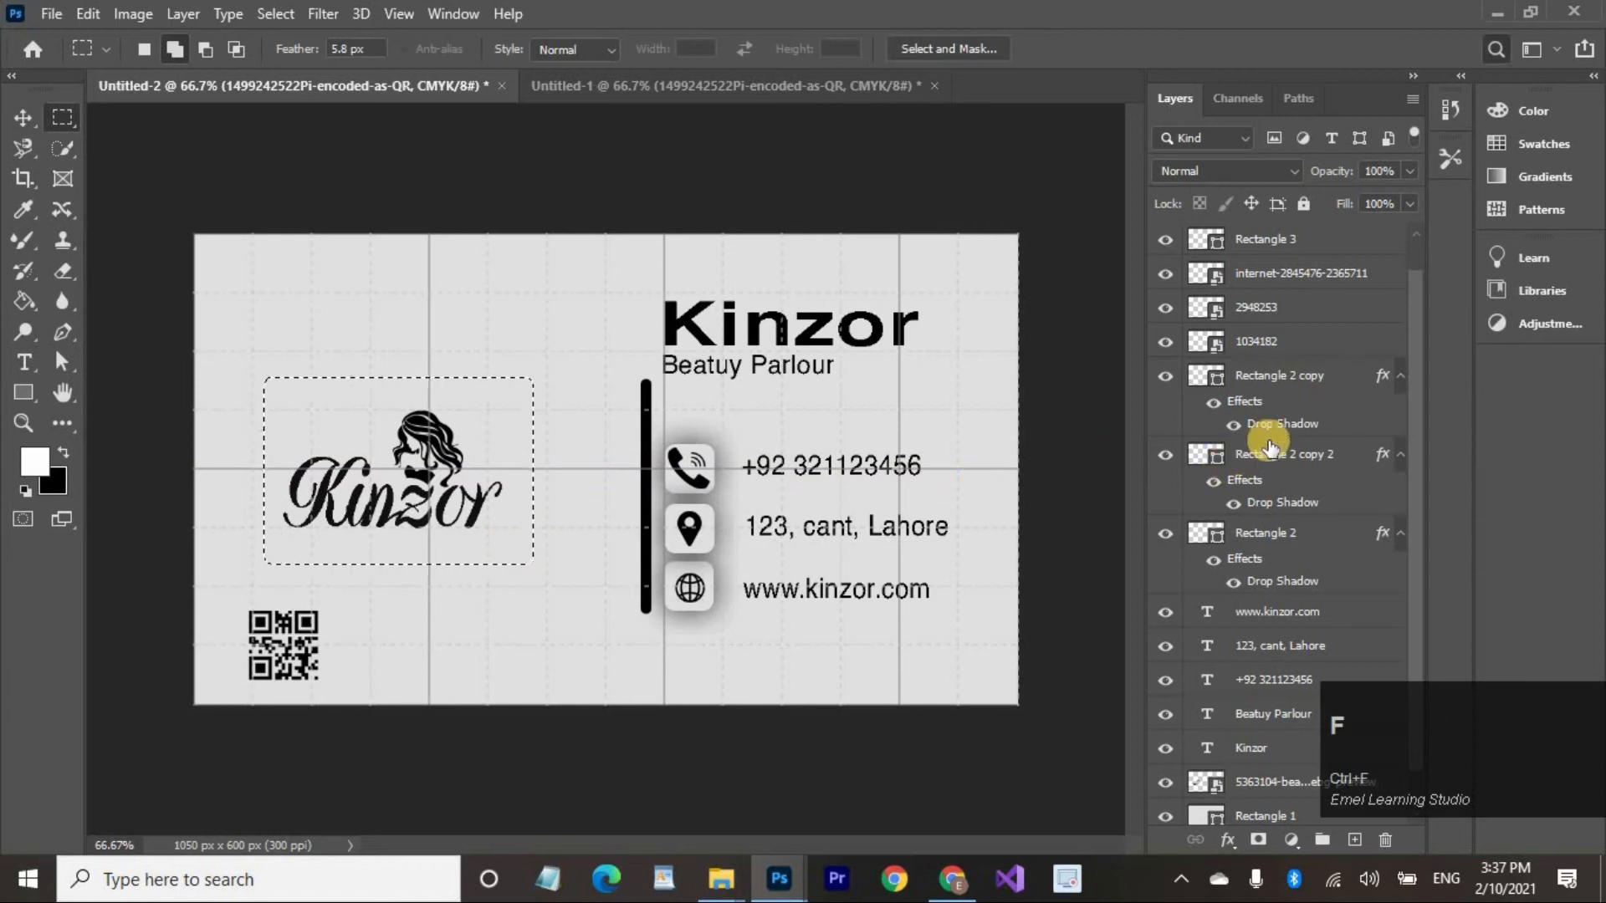
scroll(1272, 456, "down", 1)
key("ctrl+d")
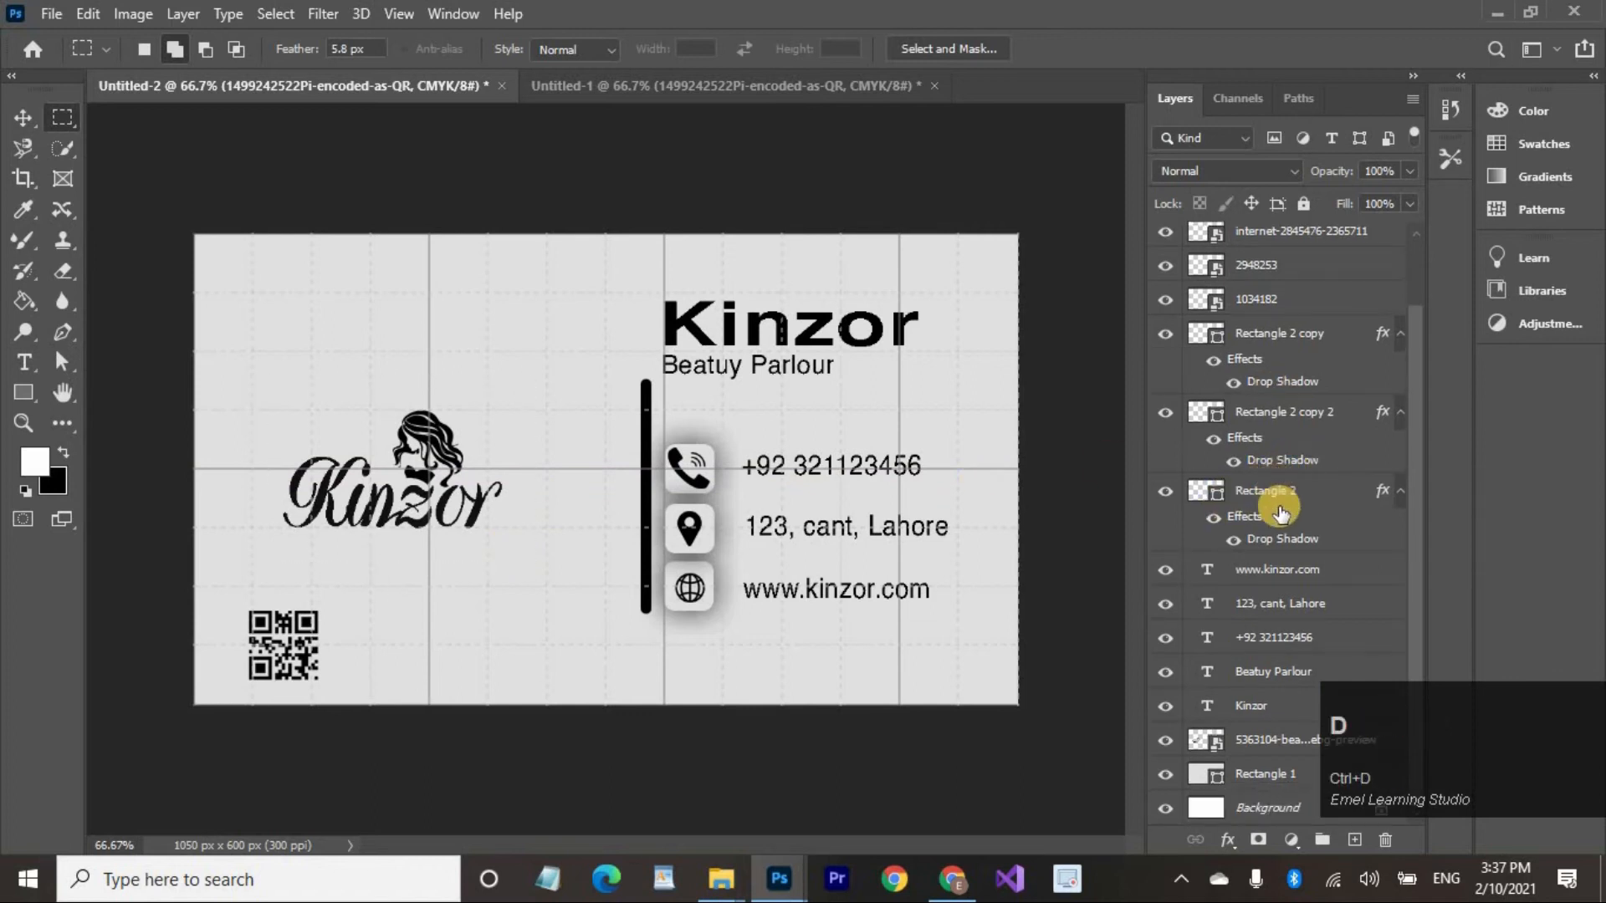
left_click(1267, 776)
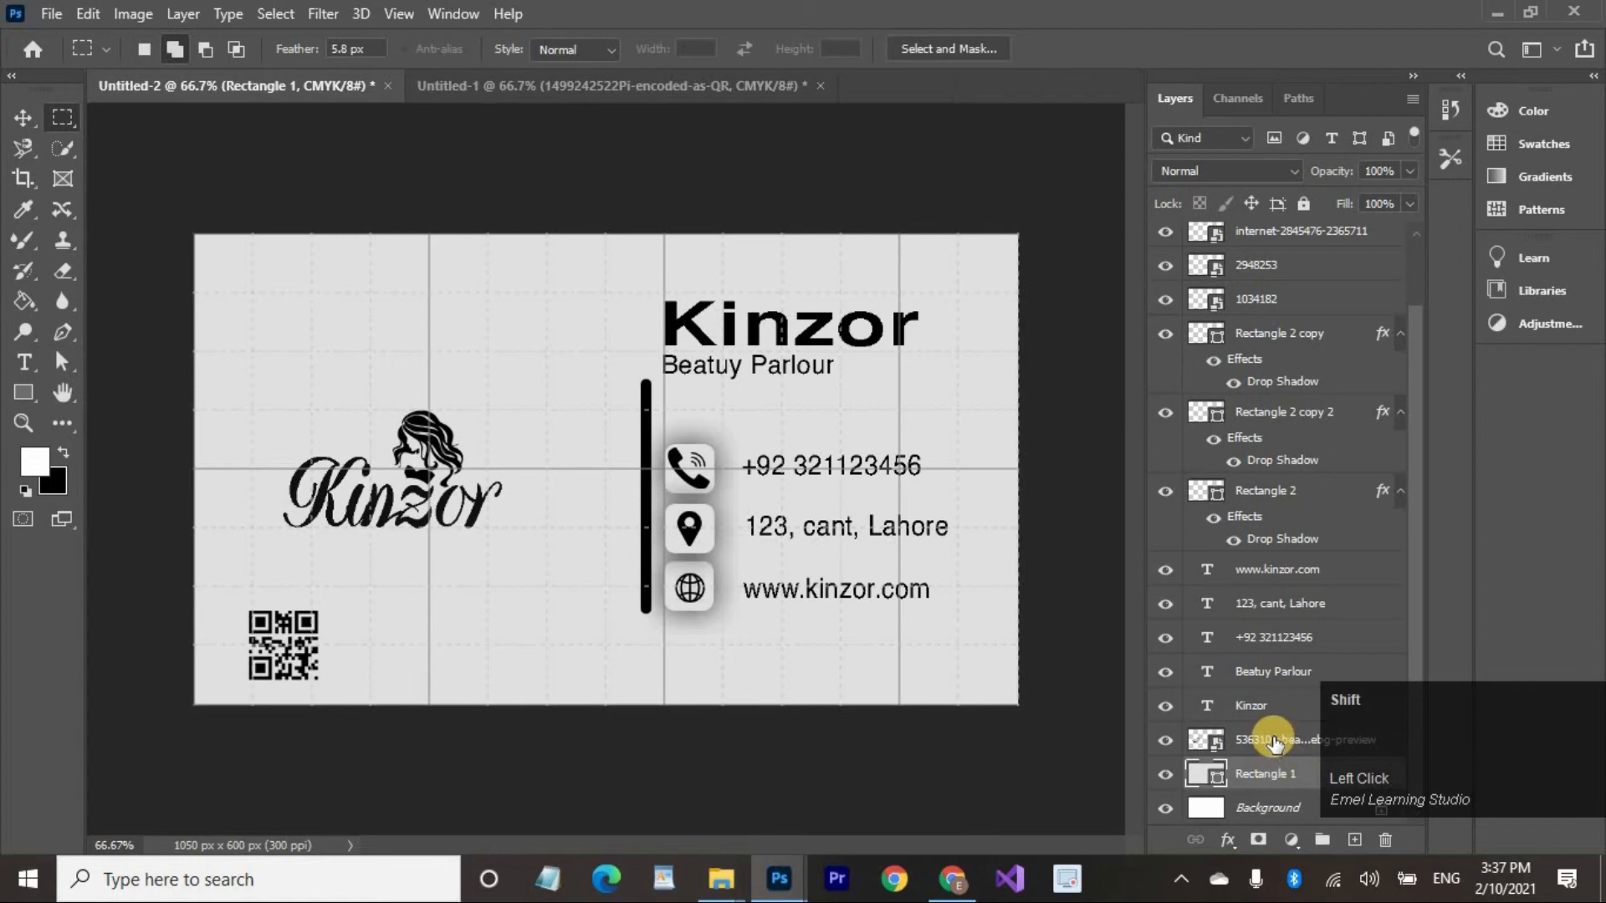
left_click(1295, 743, "shift")
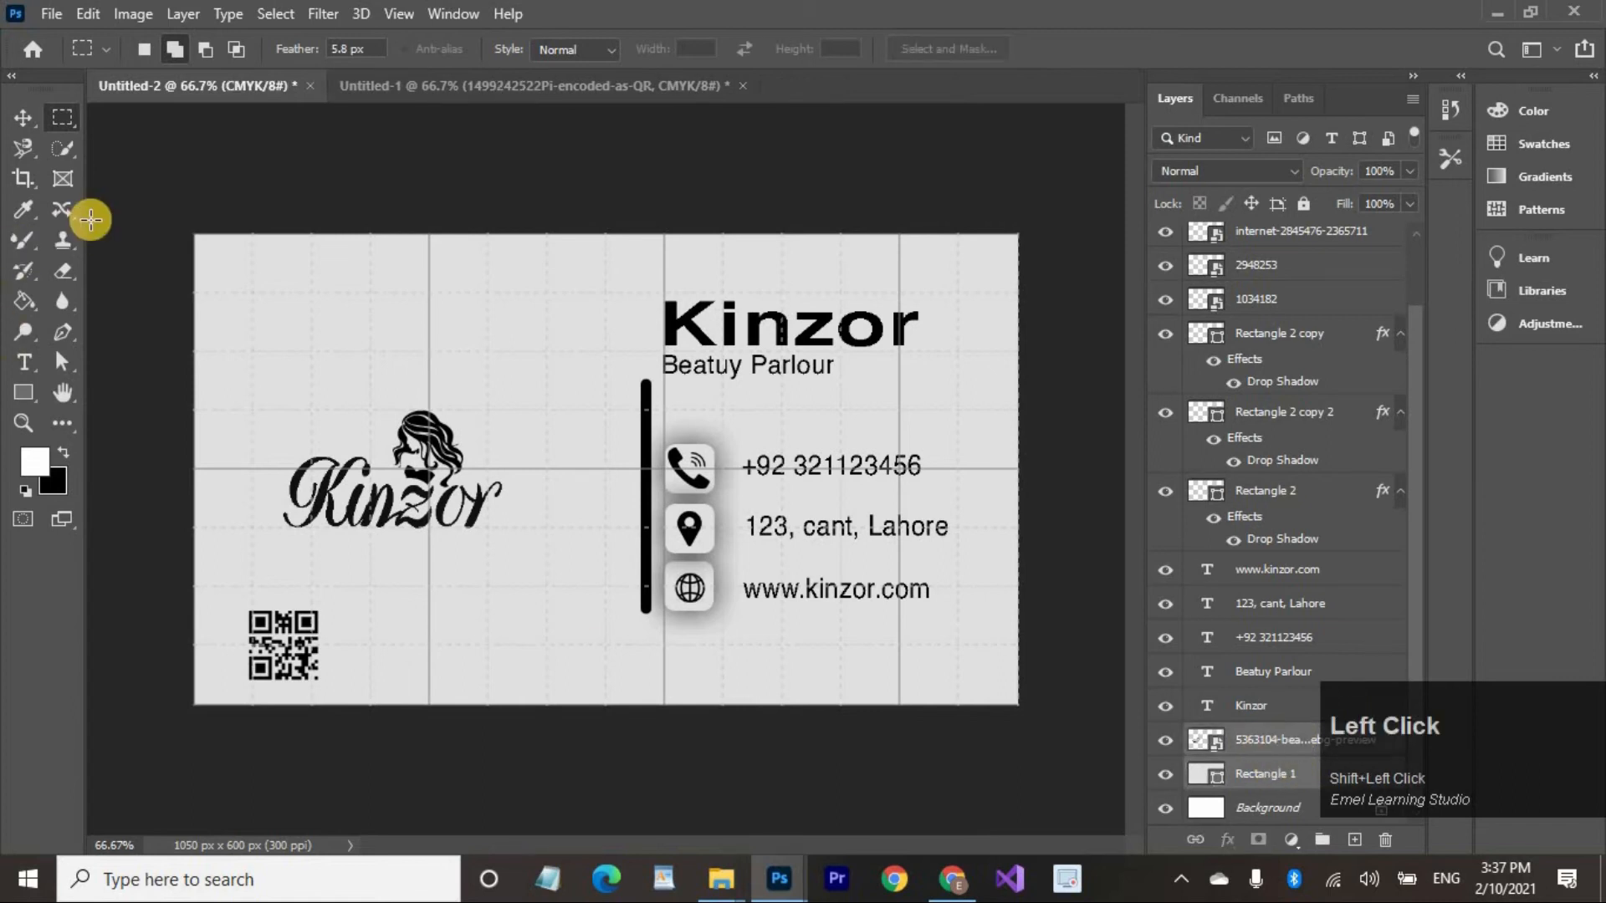
left_click(180, 13)
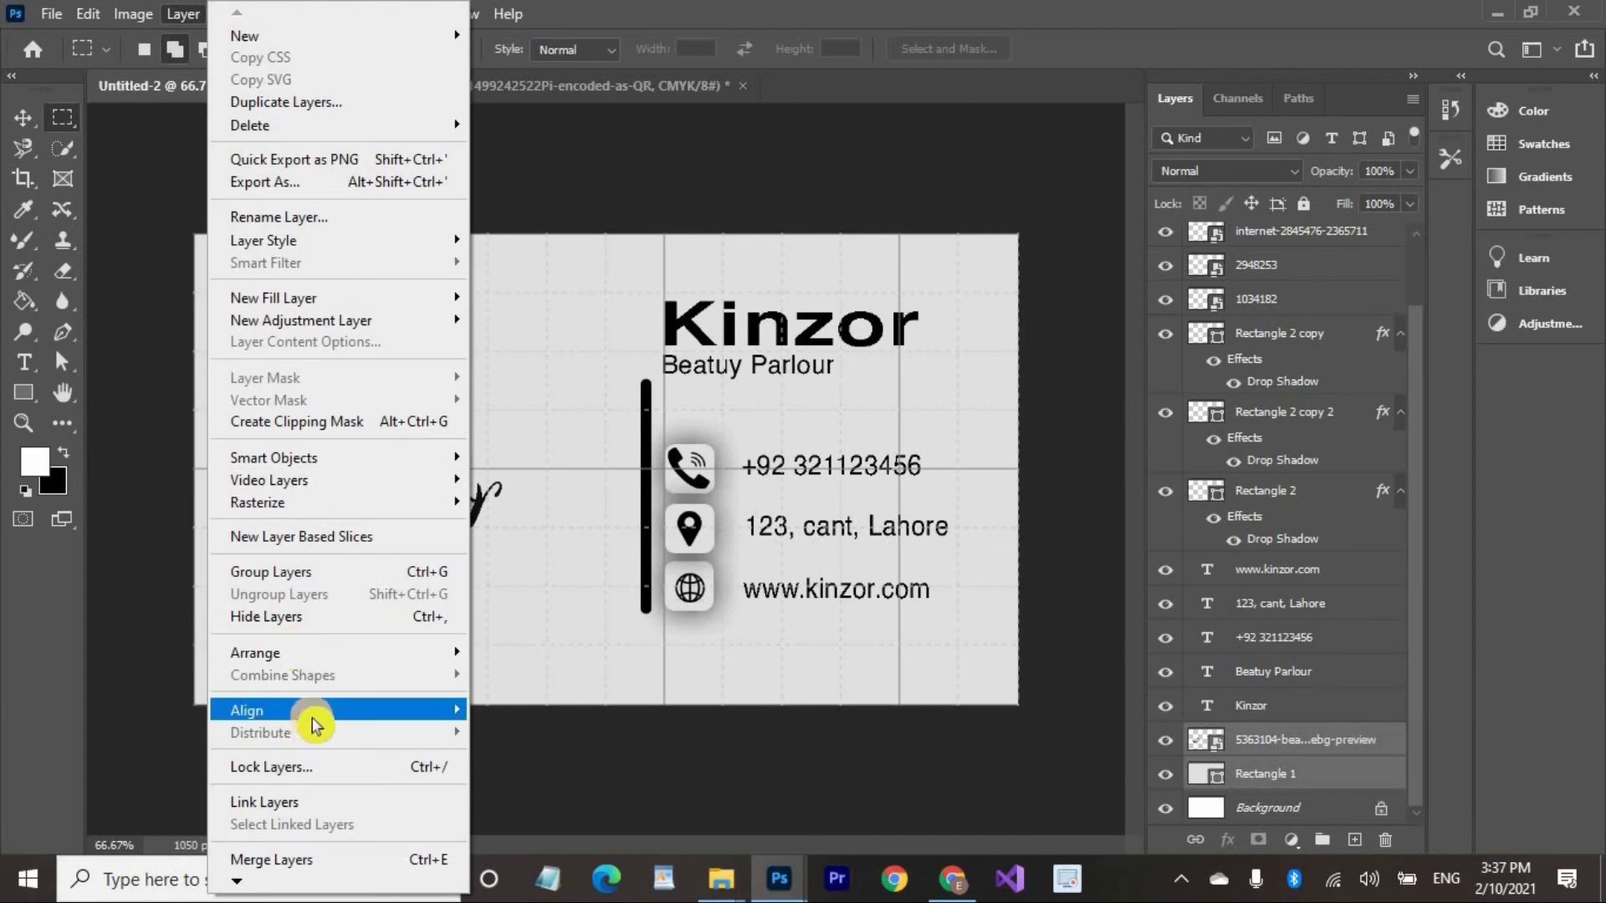
mouse_move(455, 720)
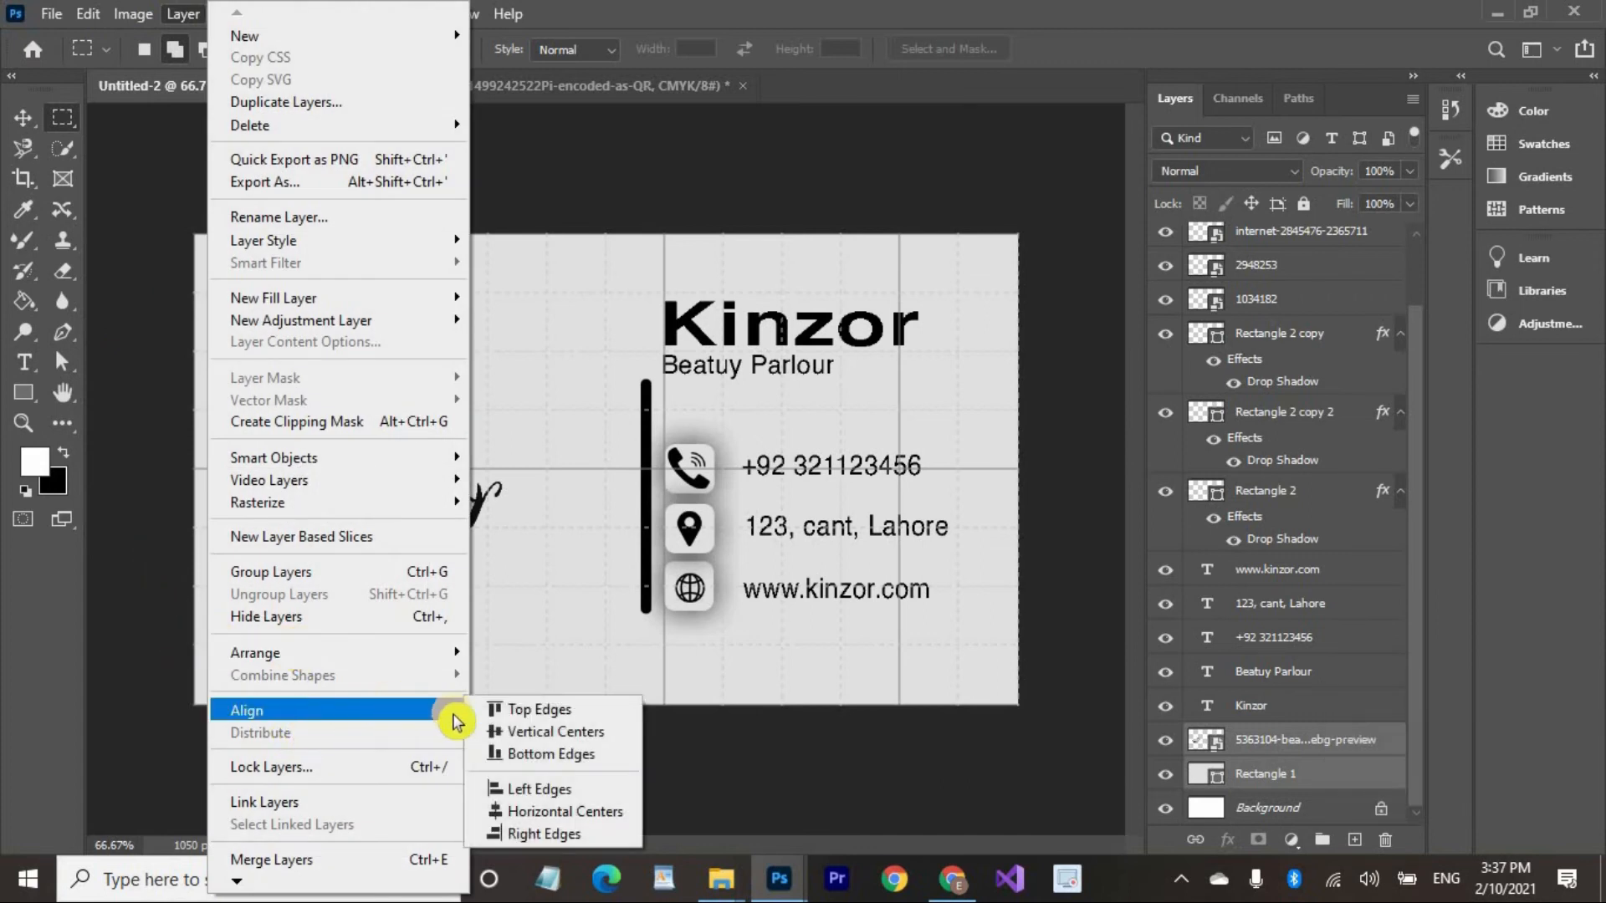
left_click(552, 733)
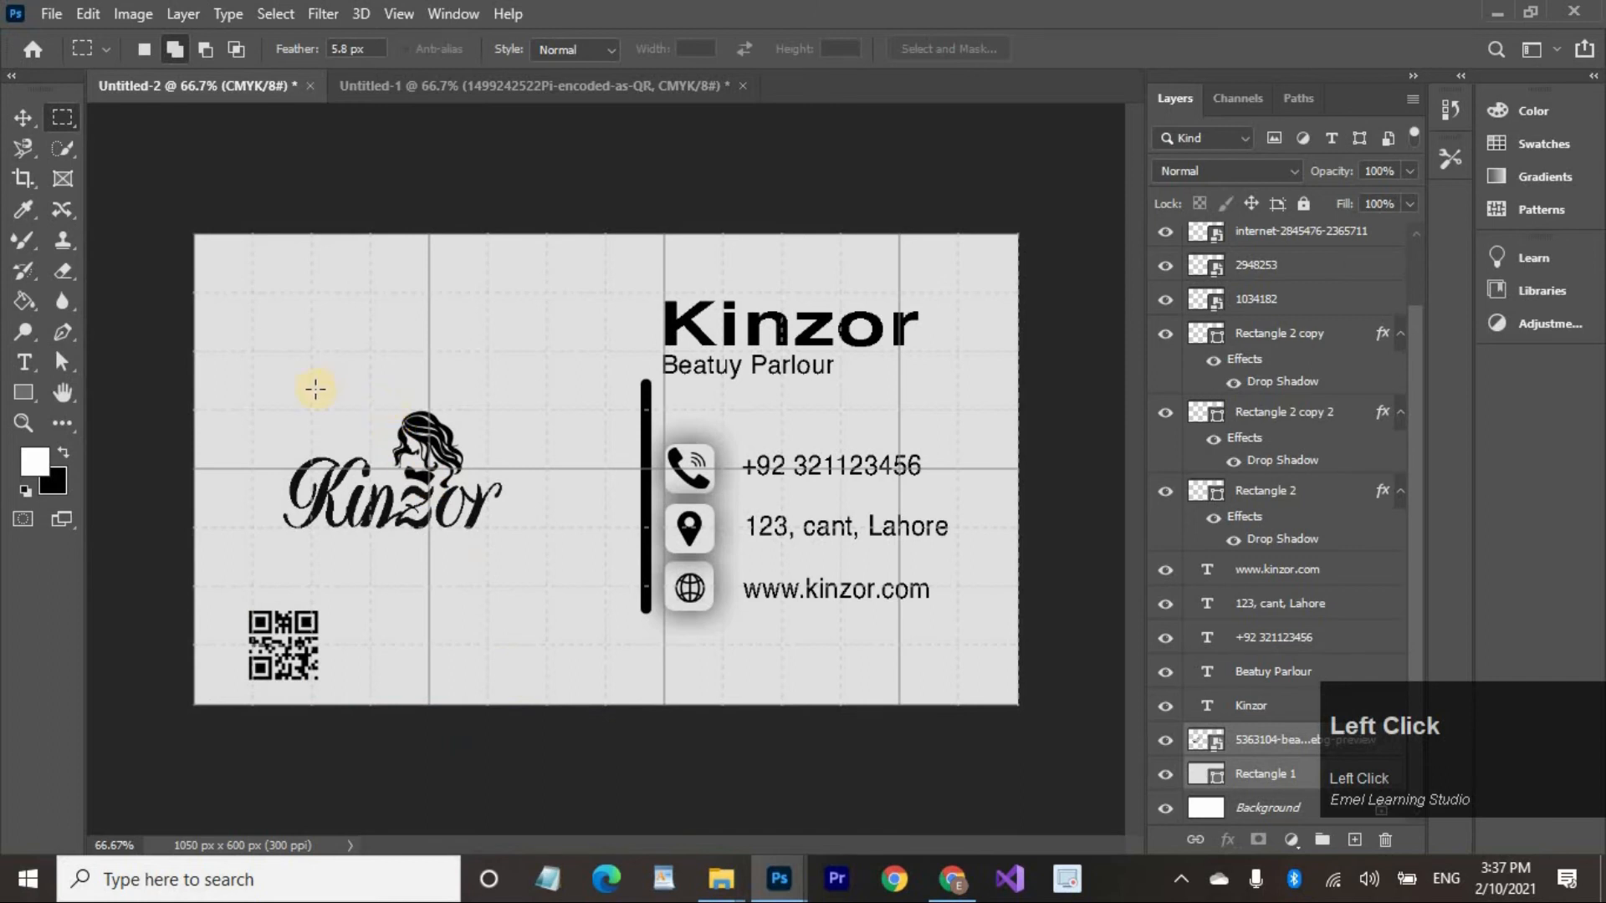
left_click_drag(275, 392, 508, 569)
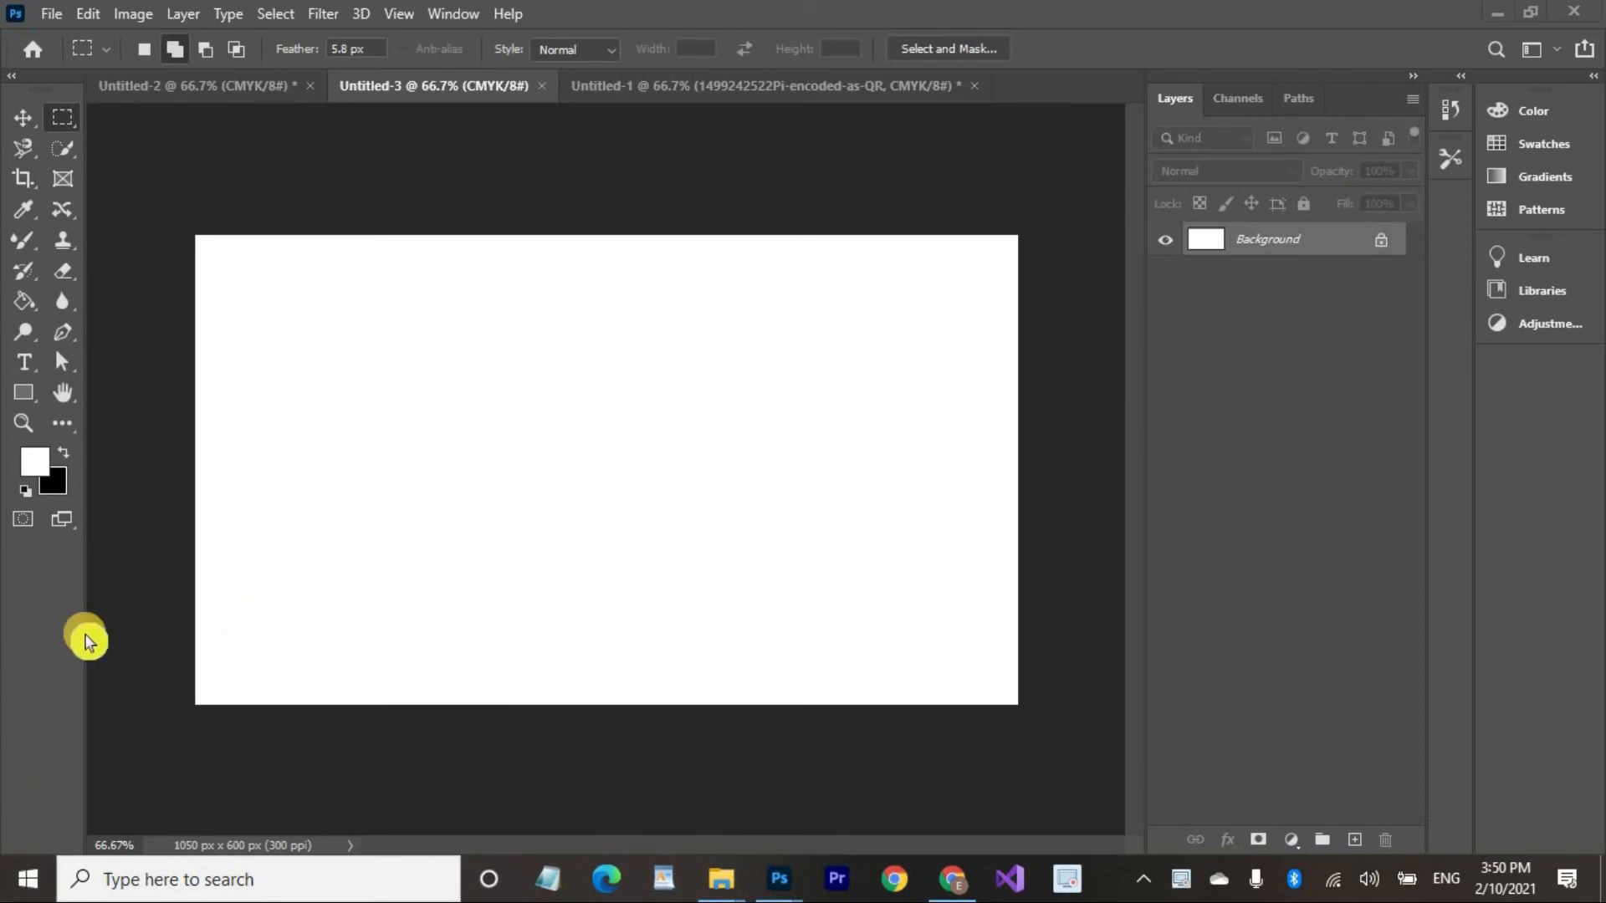
Draw a rectangle about 1155 × 725 px over the whole blank canvas of Untitled-3 and fill it with black.
left_click(22, 393)
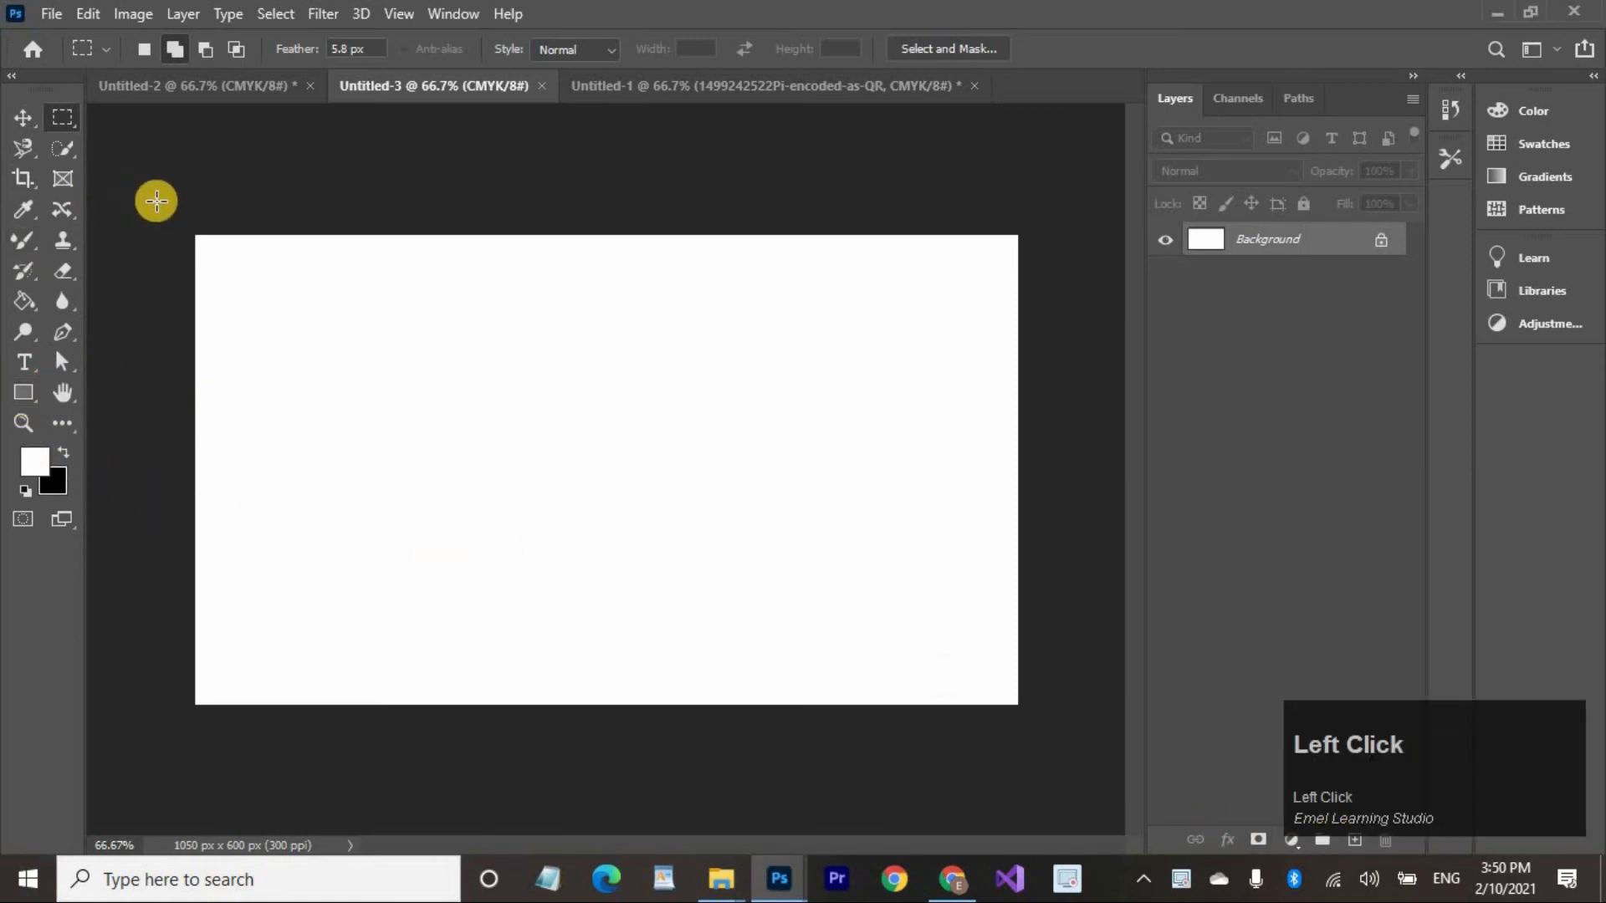
left_click_drag(174, 223, 1133, 708)
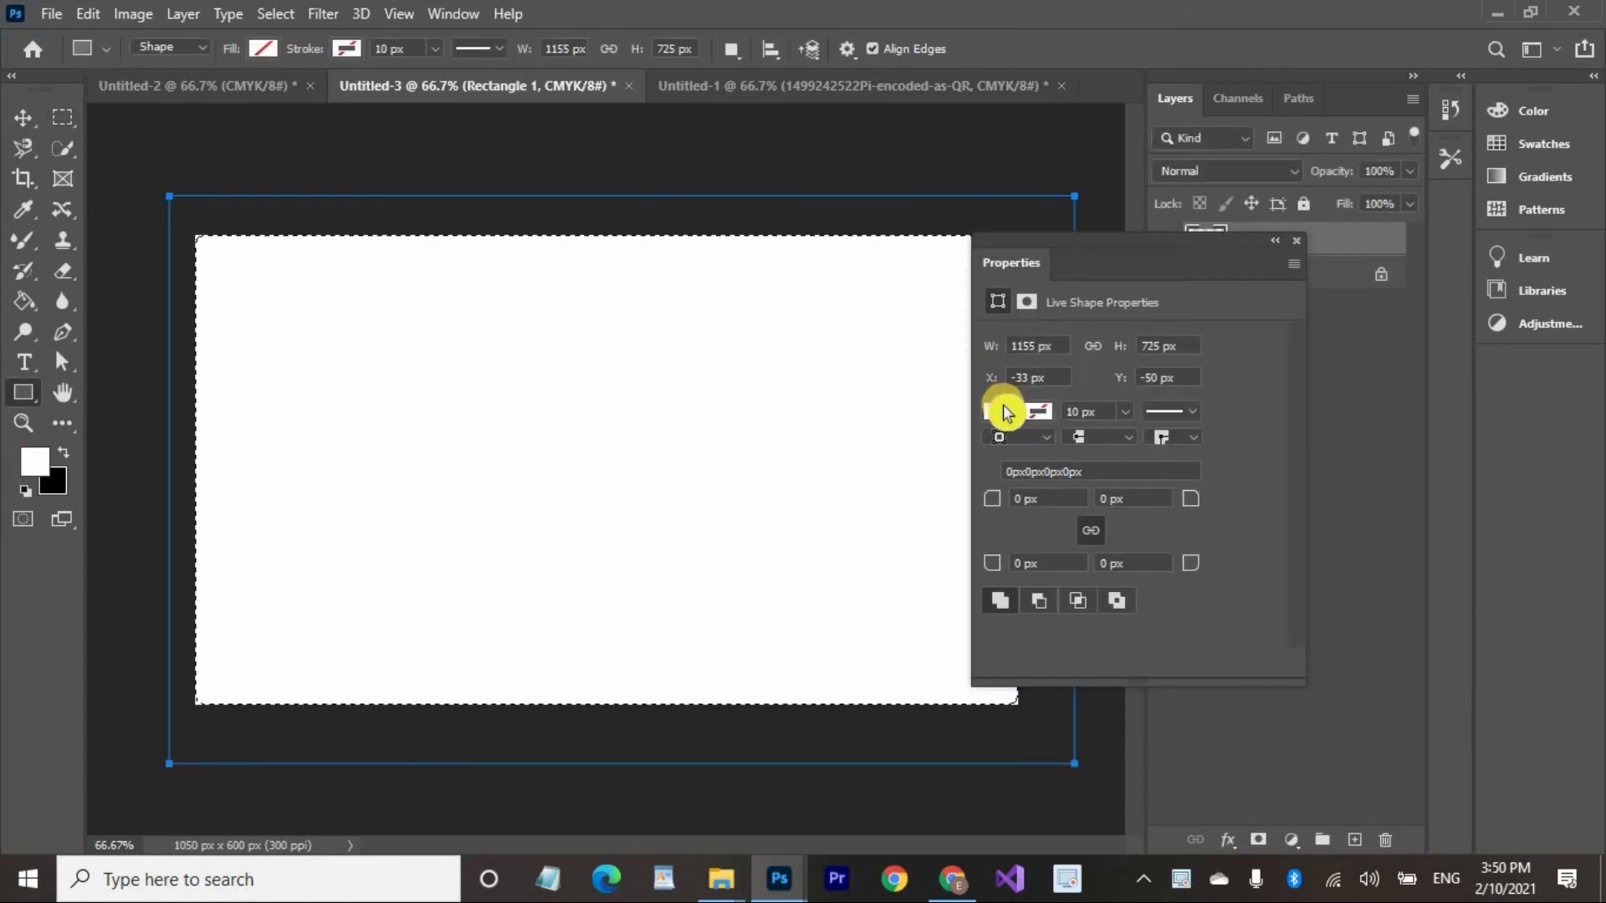
left_click(1001, 411)
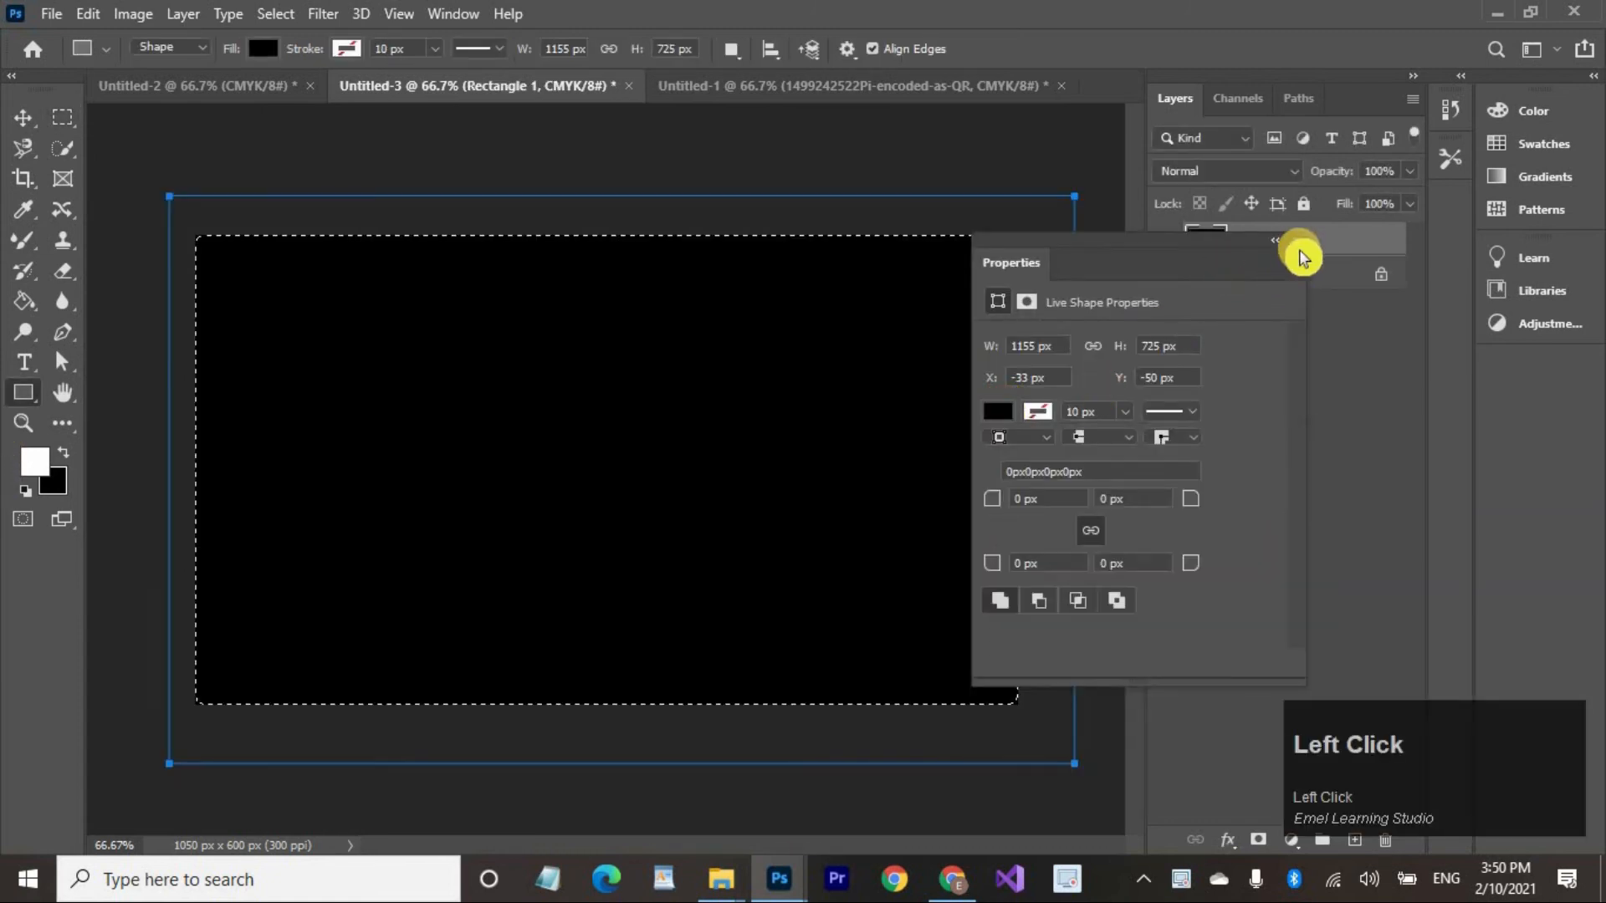
left_click(1294, 242)
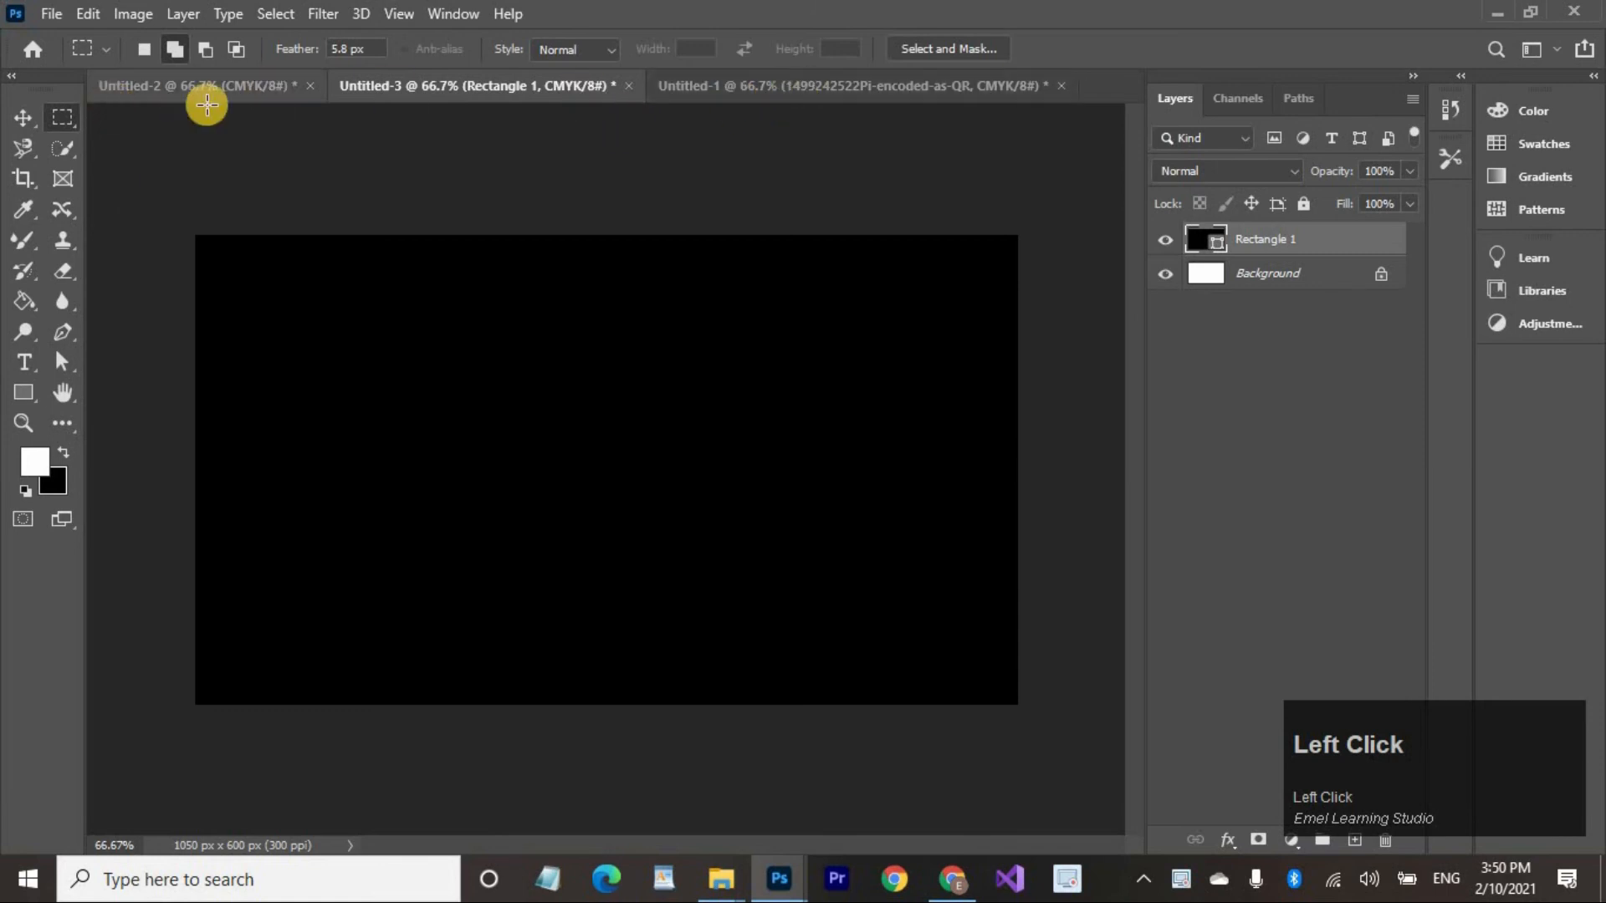
Copy the Kinzor logo from Untitled-1 onto the black card in Untitled-3.
left_click(880, 98)
left_click(24, 117)
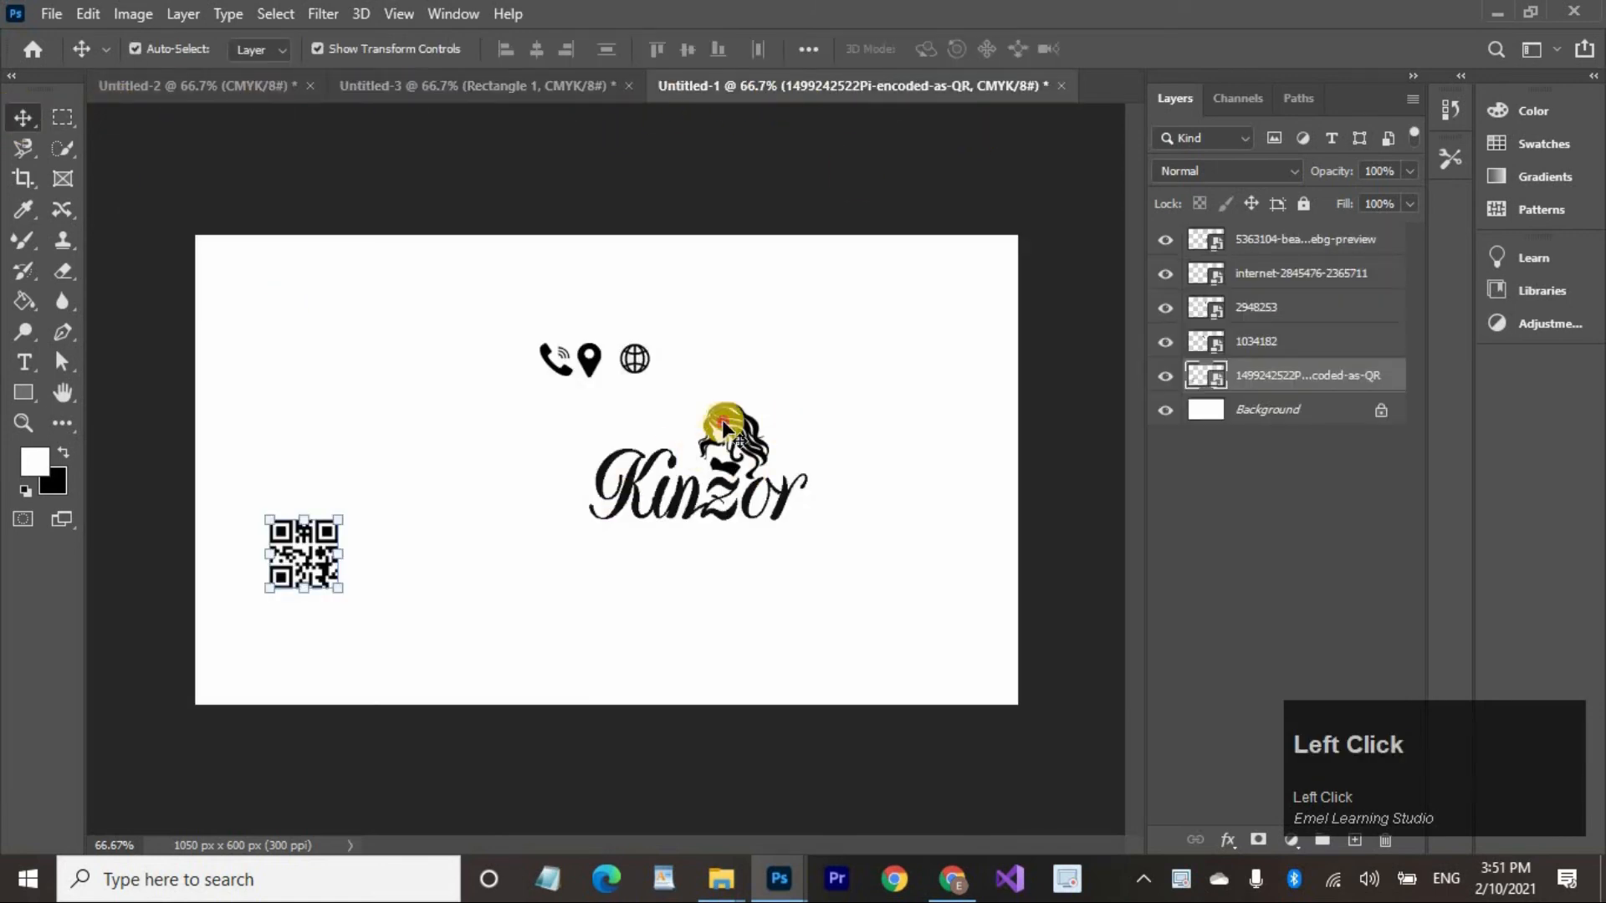
left_click_drag(724, 611, 862, 423)
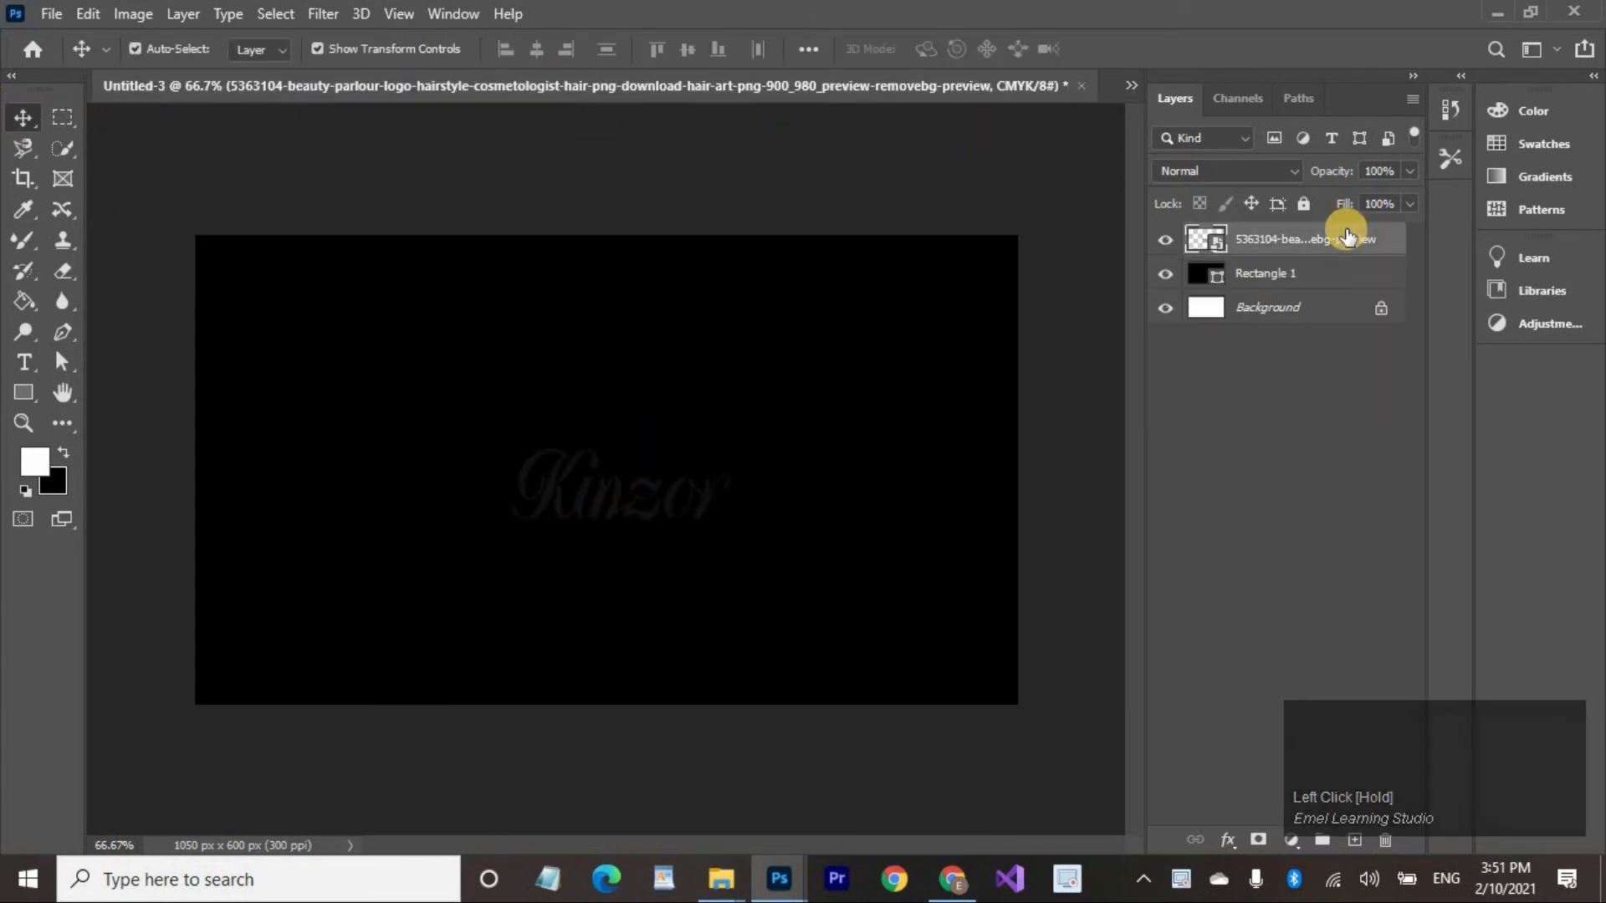
Apply a white Color Overlay to the logo on the black card.
double_click(1389, 236)
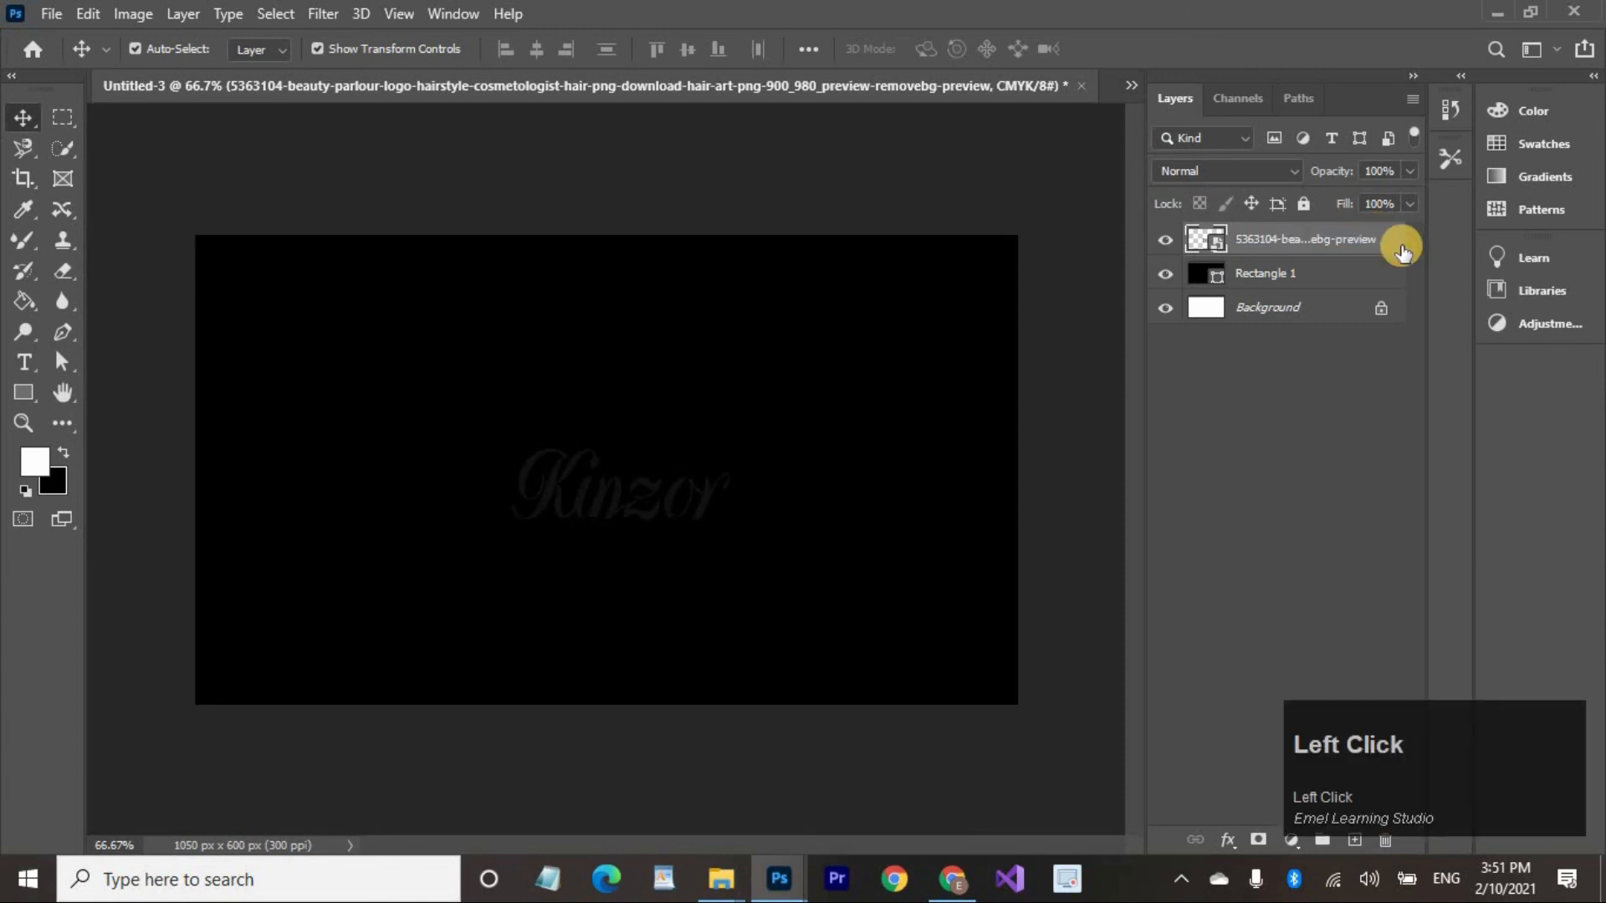
left_click(937, 506)
left_click(1399, 242)
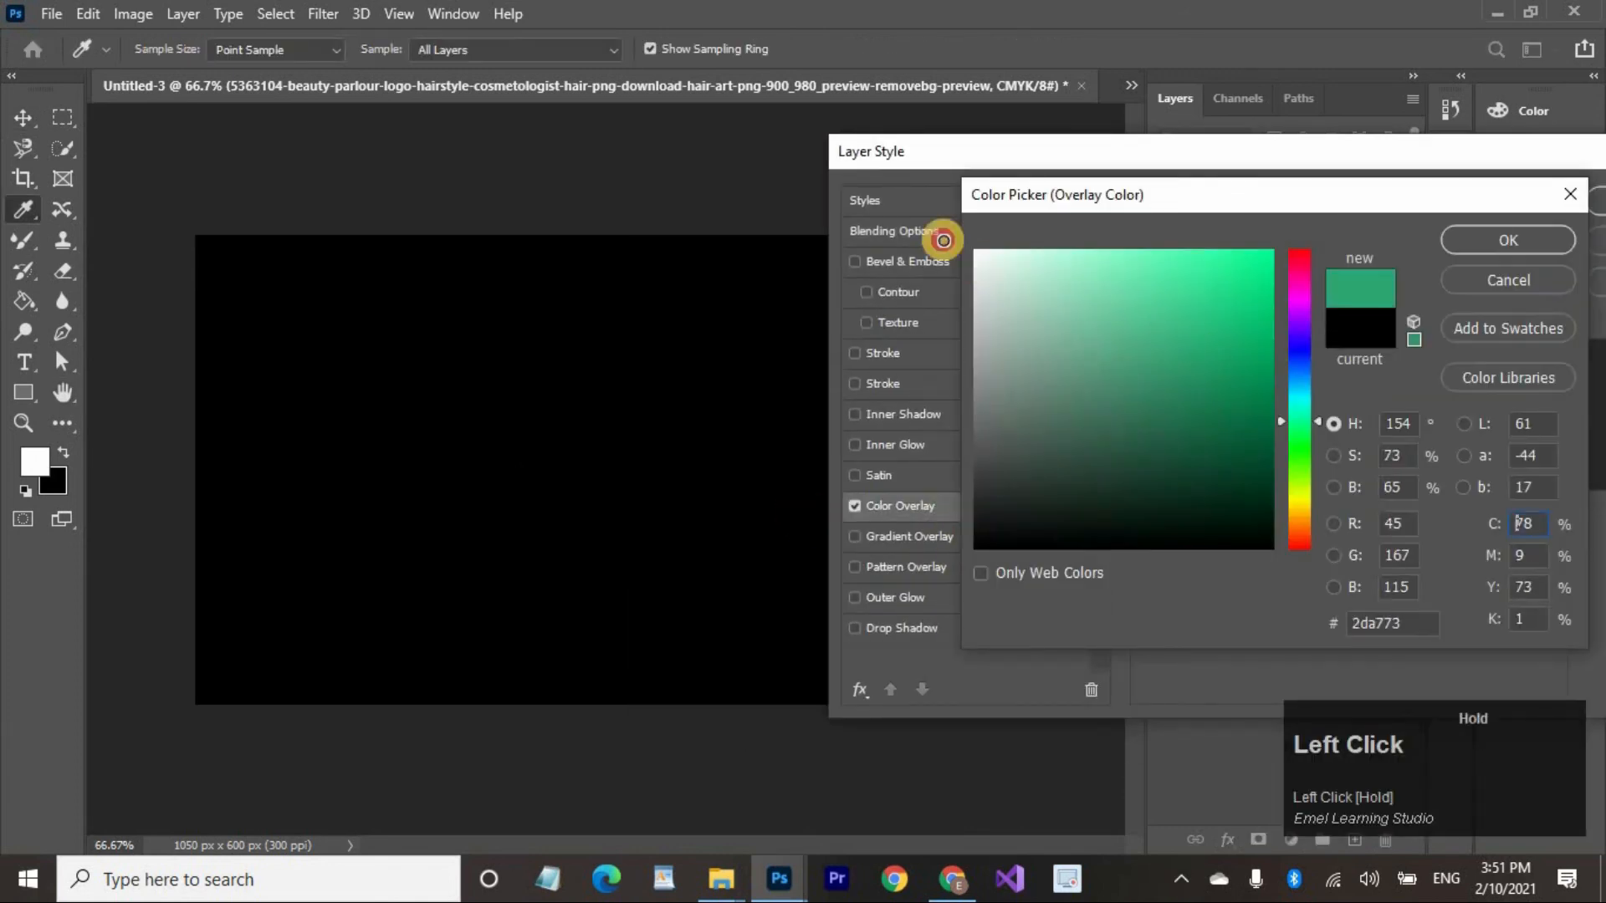
left_click(1459, 239)
left_click(1493, 208)
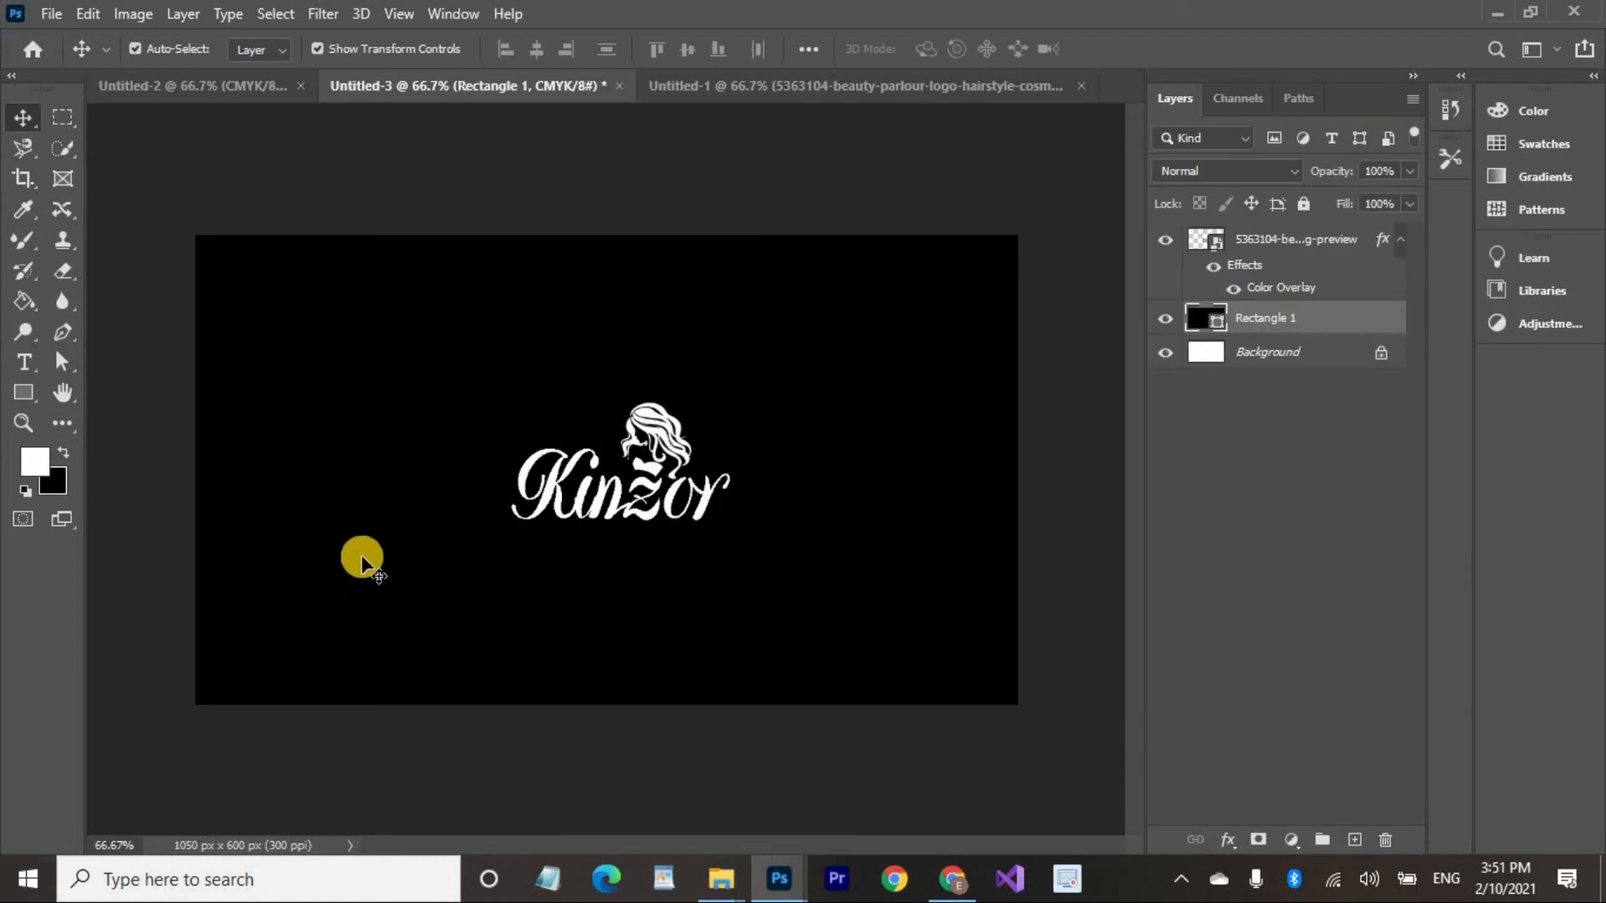
Resize the black background rectangle so its upper and lower edges match the canvas edges.
left_click(367, 559, "ctrl")
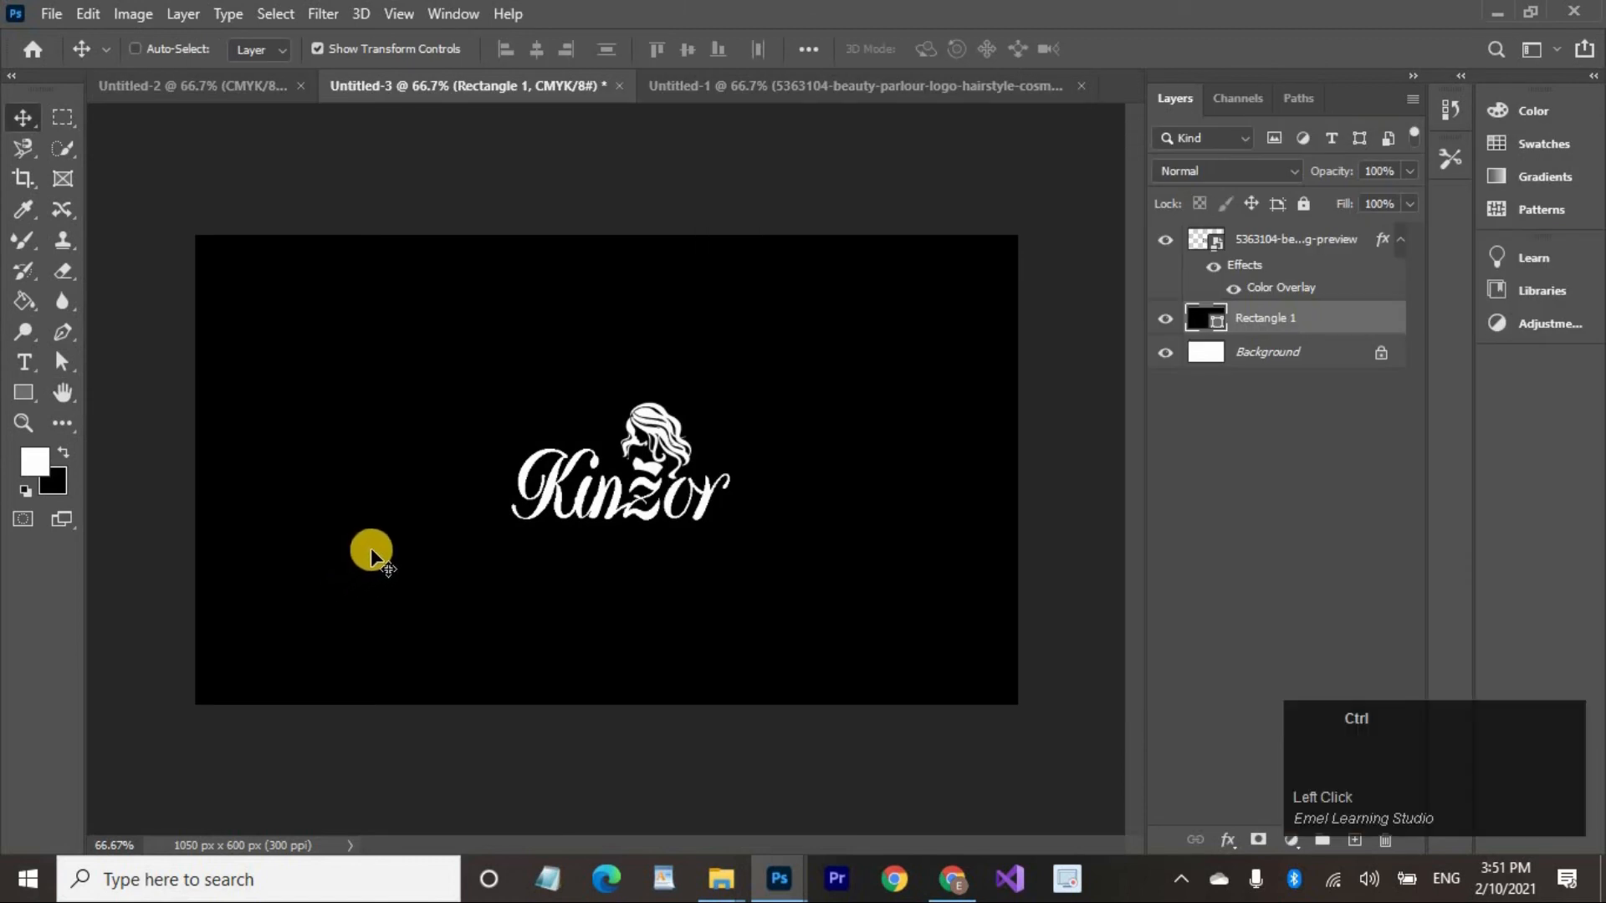
key("ctrl+t")
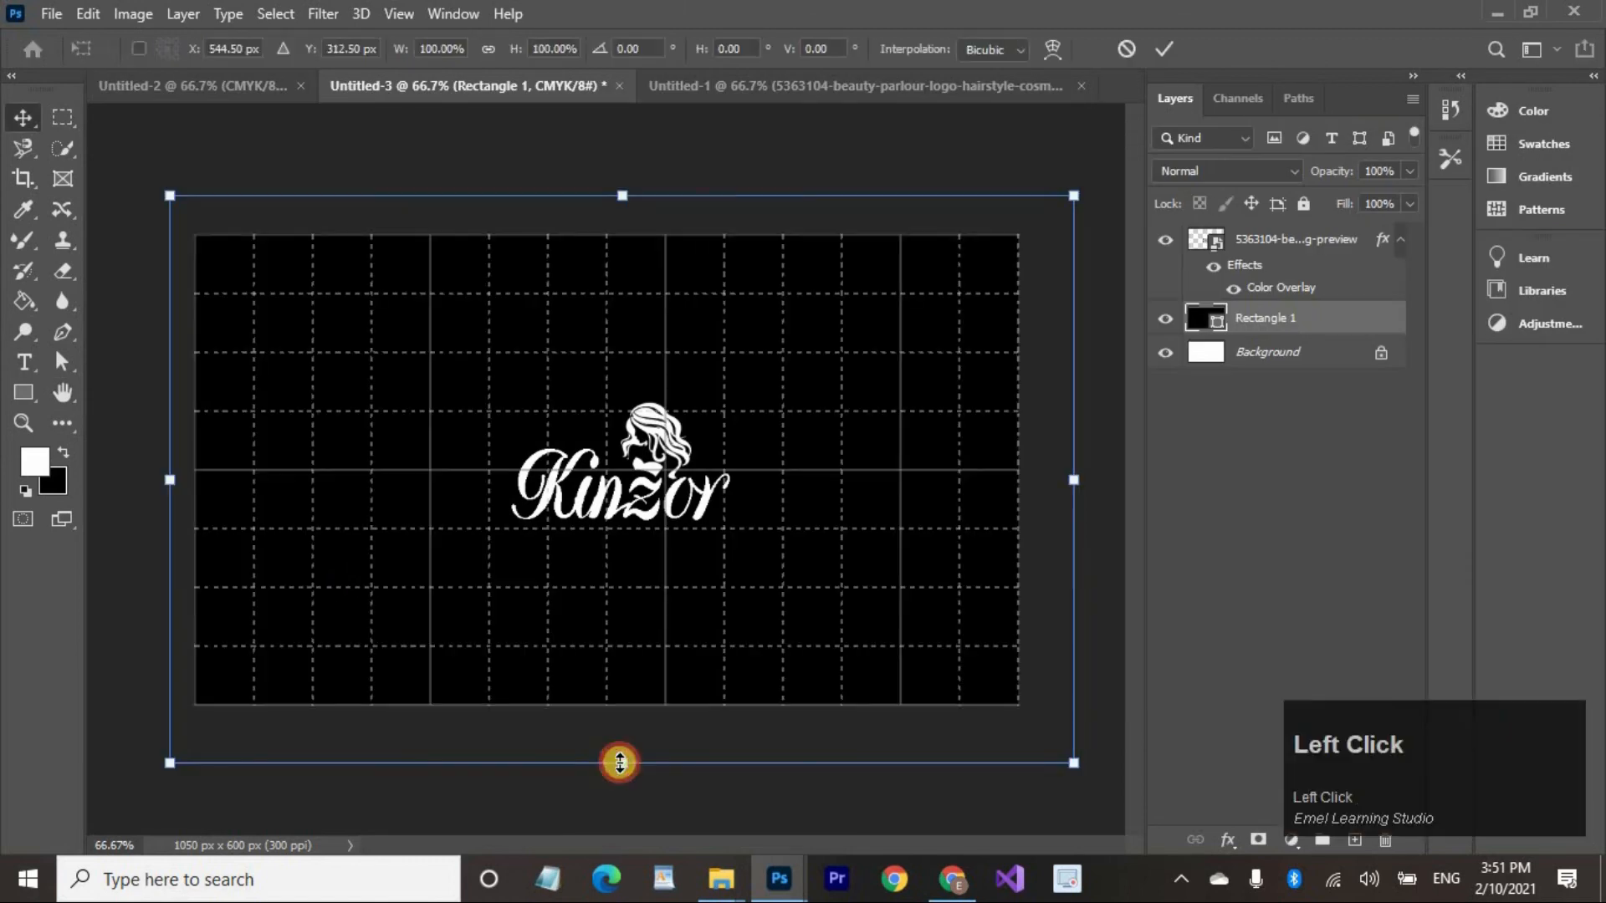
left_click_drag(619, 763, 615, 704)
left_click_drag(621, 198, 621, 236)
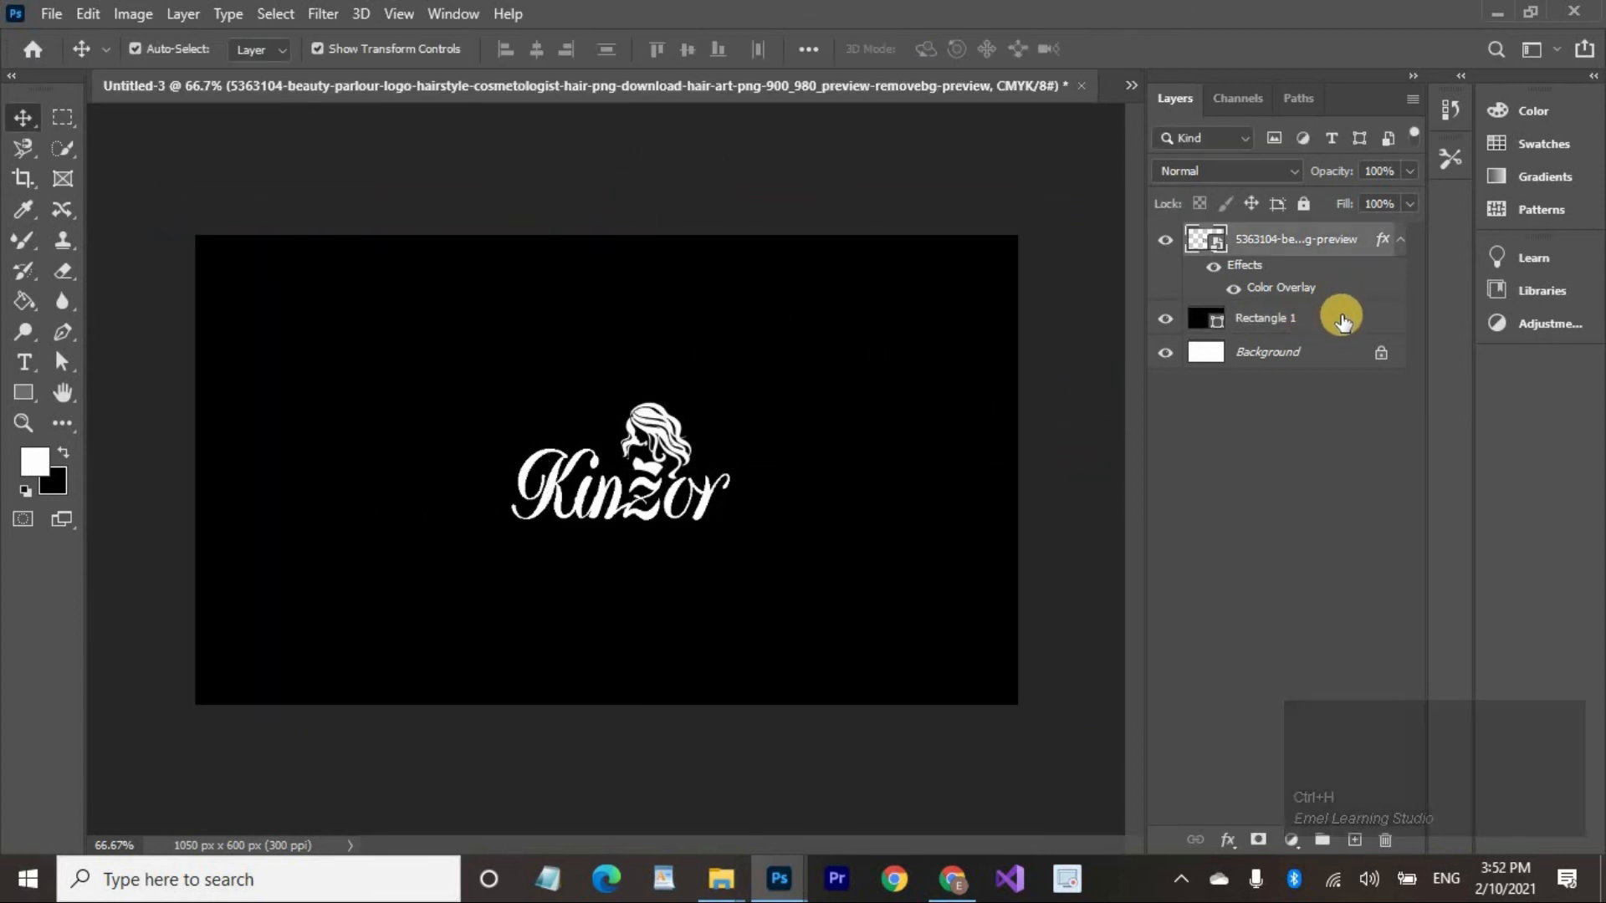
Align the white Kinzor logo with the black rectangle on both vertical and horizontal centers.
left_click(1338, 320)
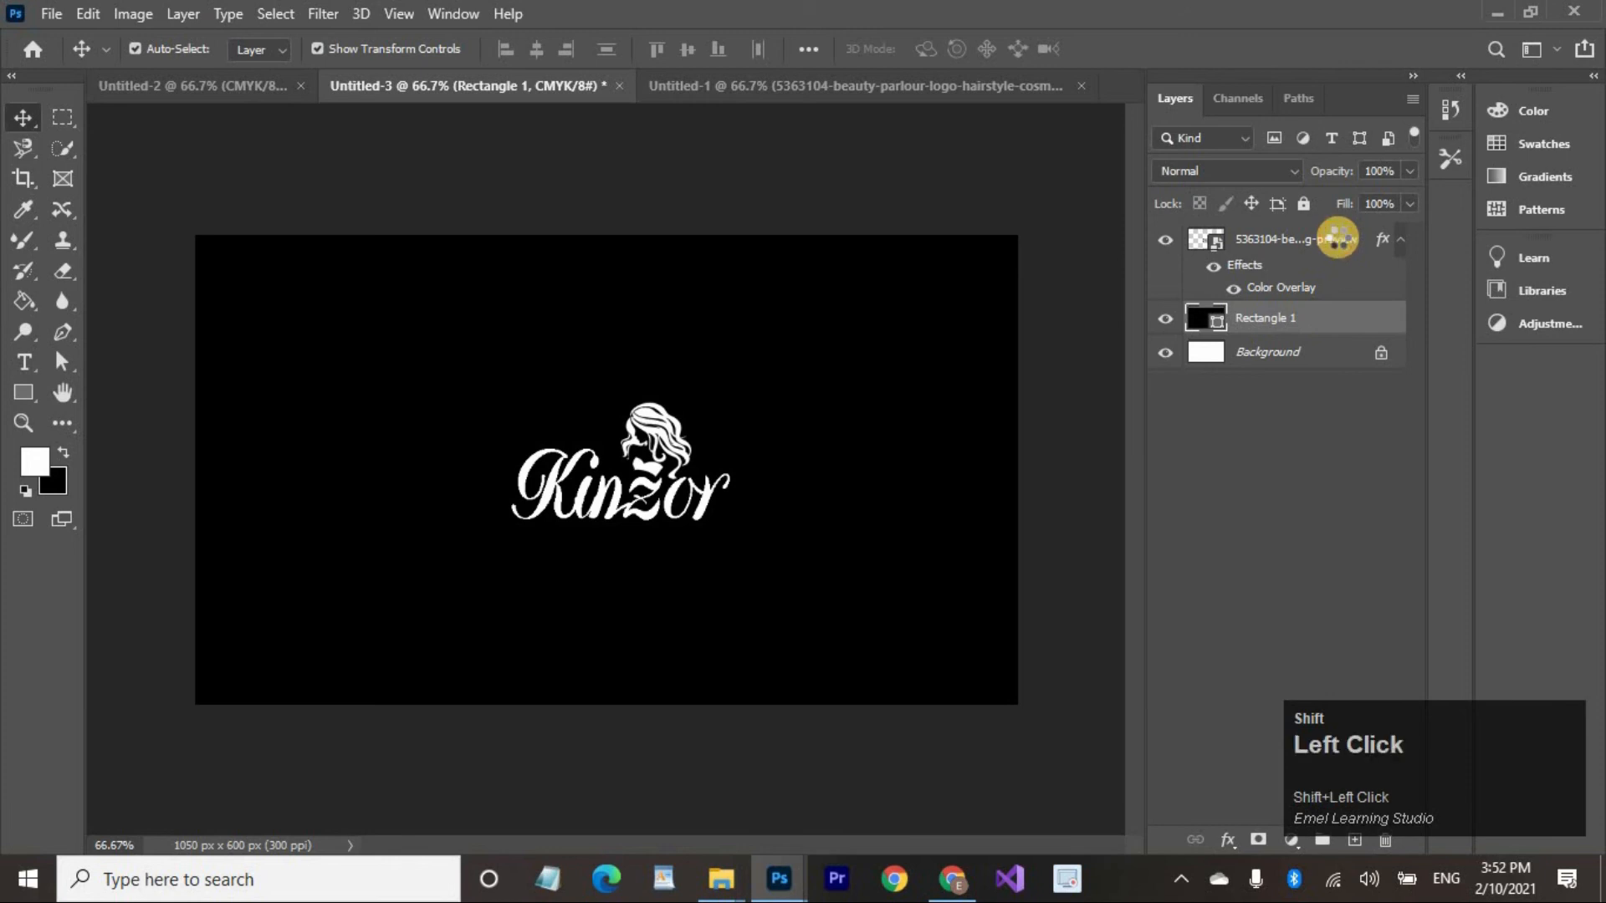
left_click(1338, 240, "shift")
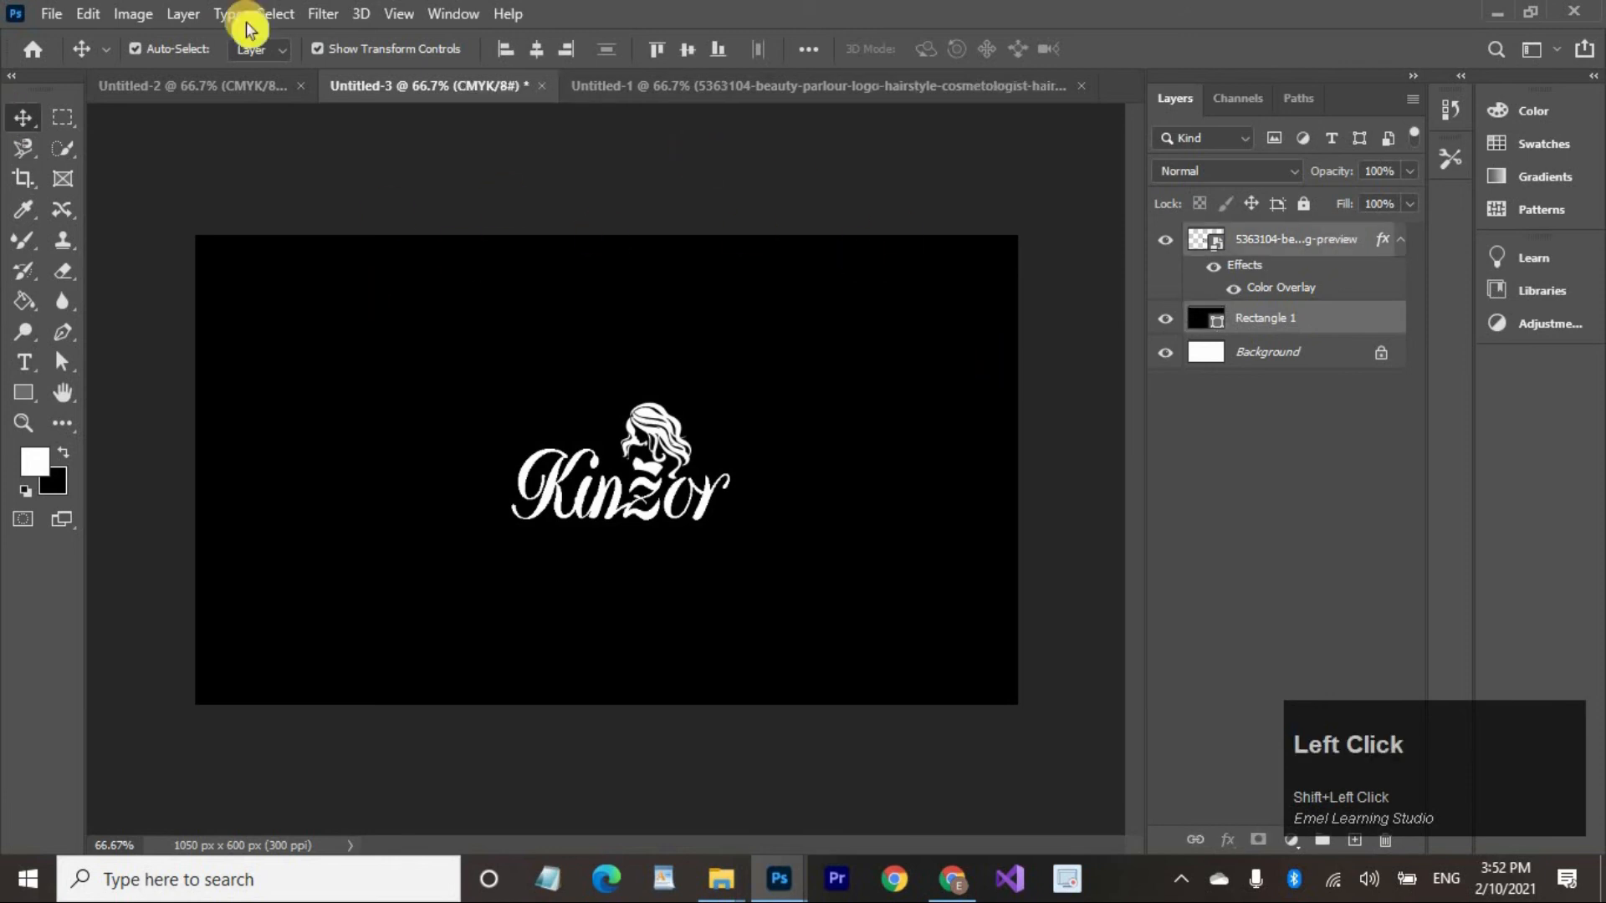
left_click(178, 15)
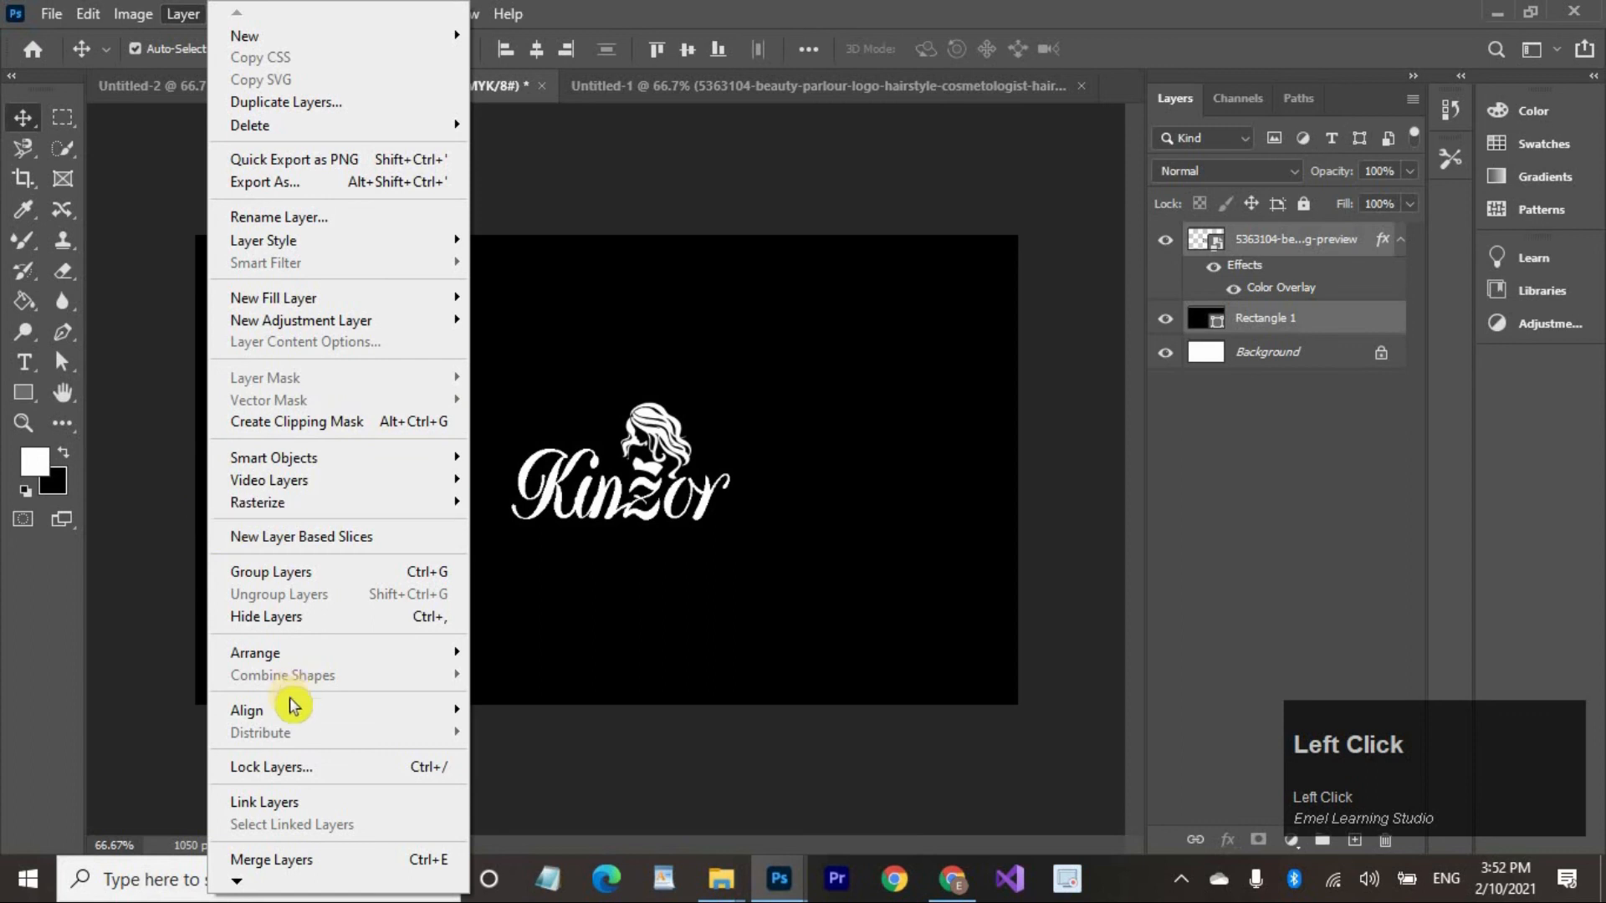
mouse_move(468, 711)
left_click(518, 731)
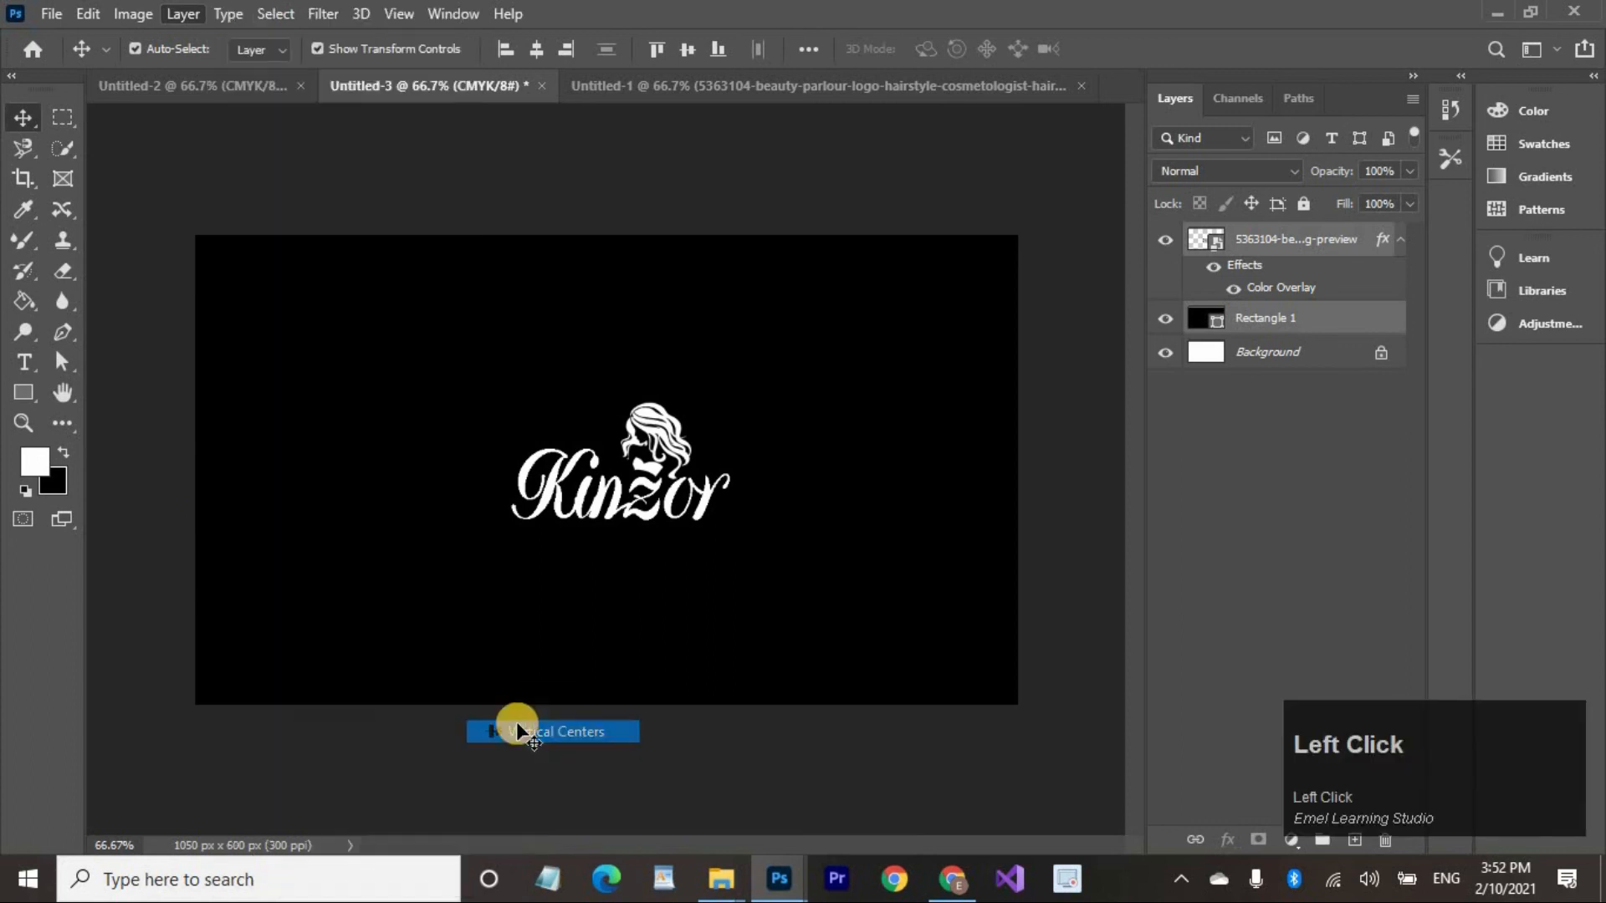
left_click(180, 16)
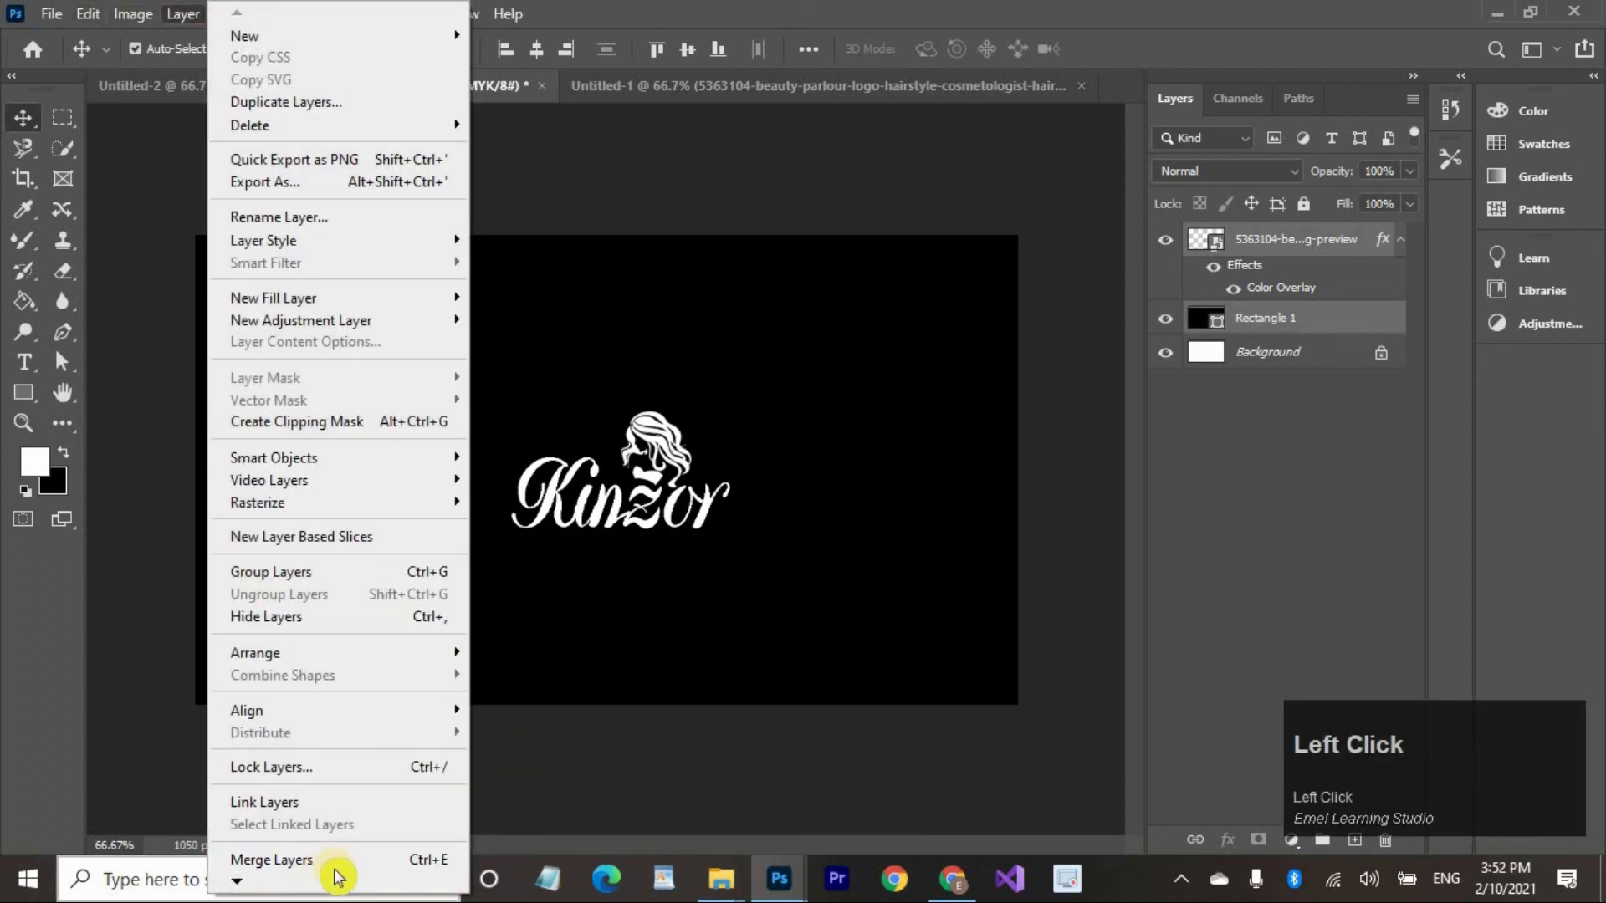
mouse_move(466, 717)
left_click(540, 812)
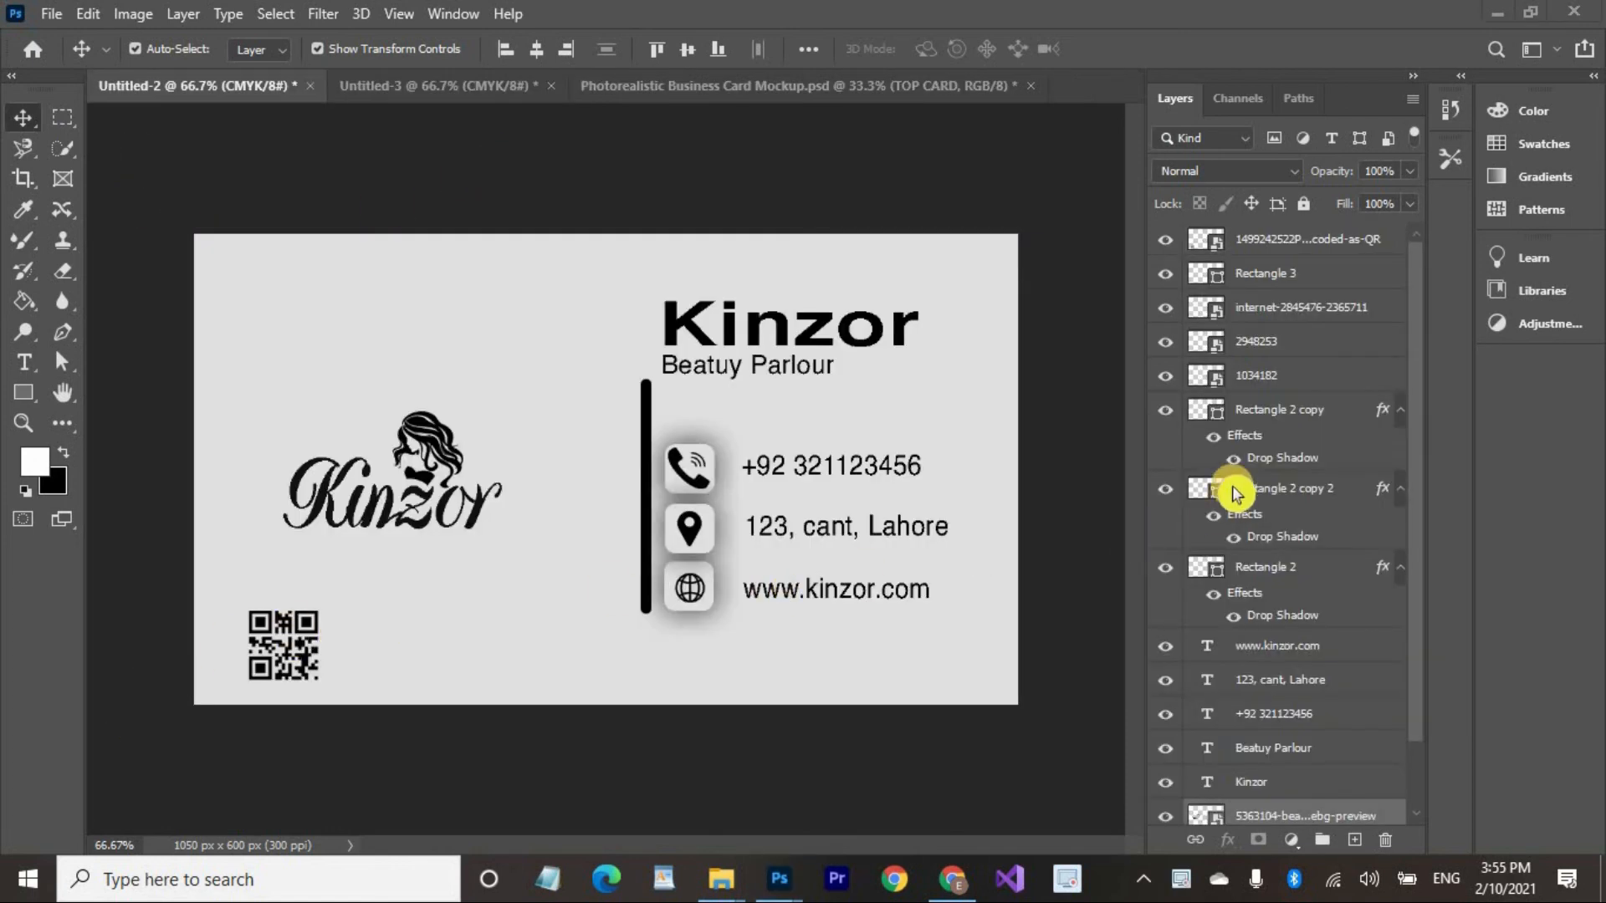
Convert all layers of the front card in Untitled-2, from the QR code through Background, into one Smart Object.
scroll(1233, 489, "up", 2)
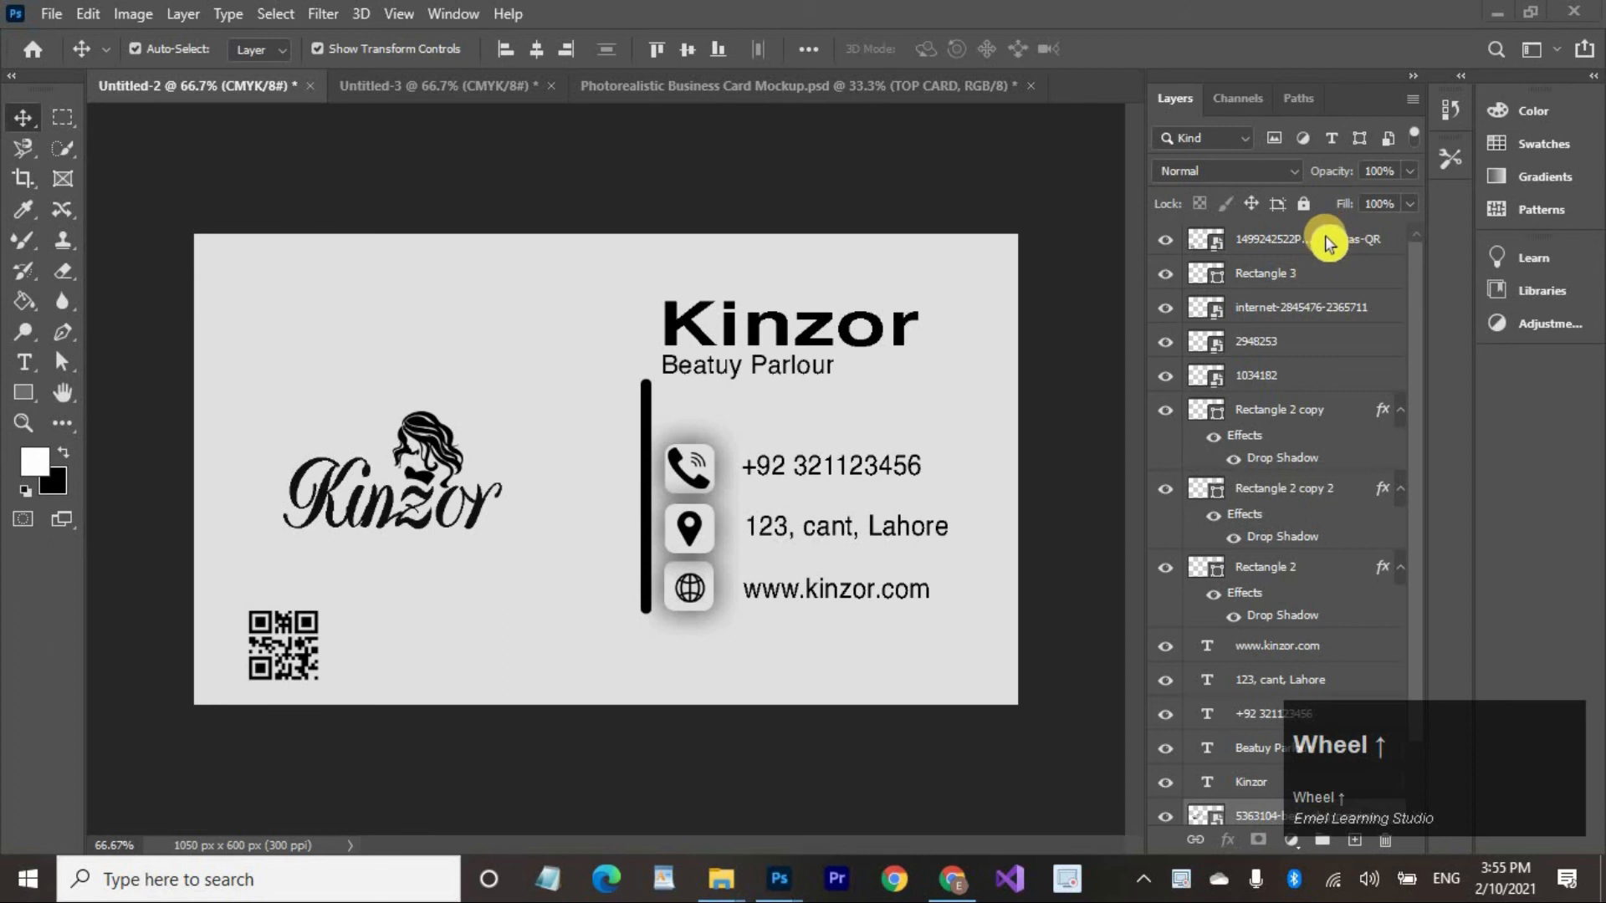
left_click(1327, 242)
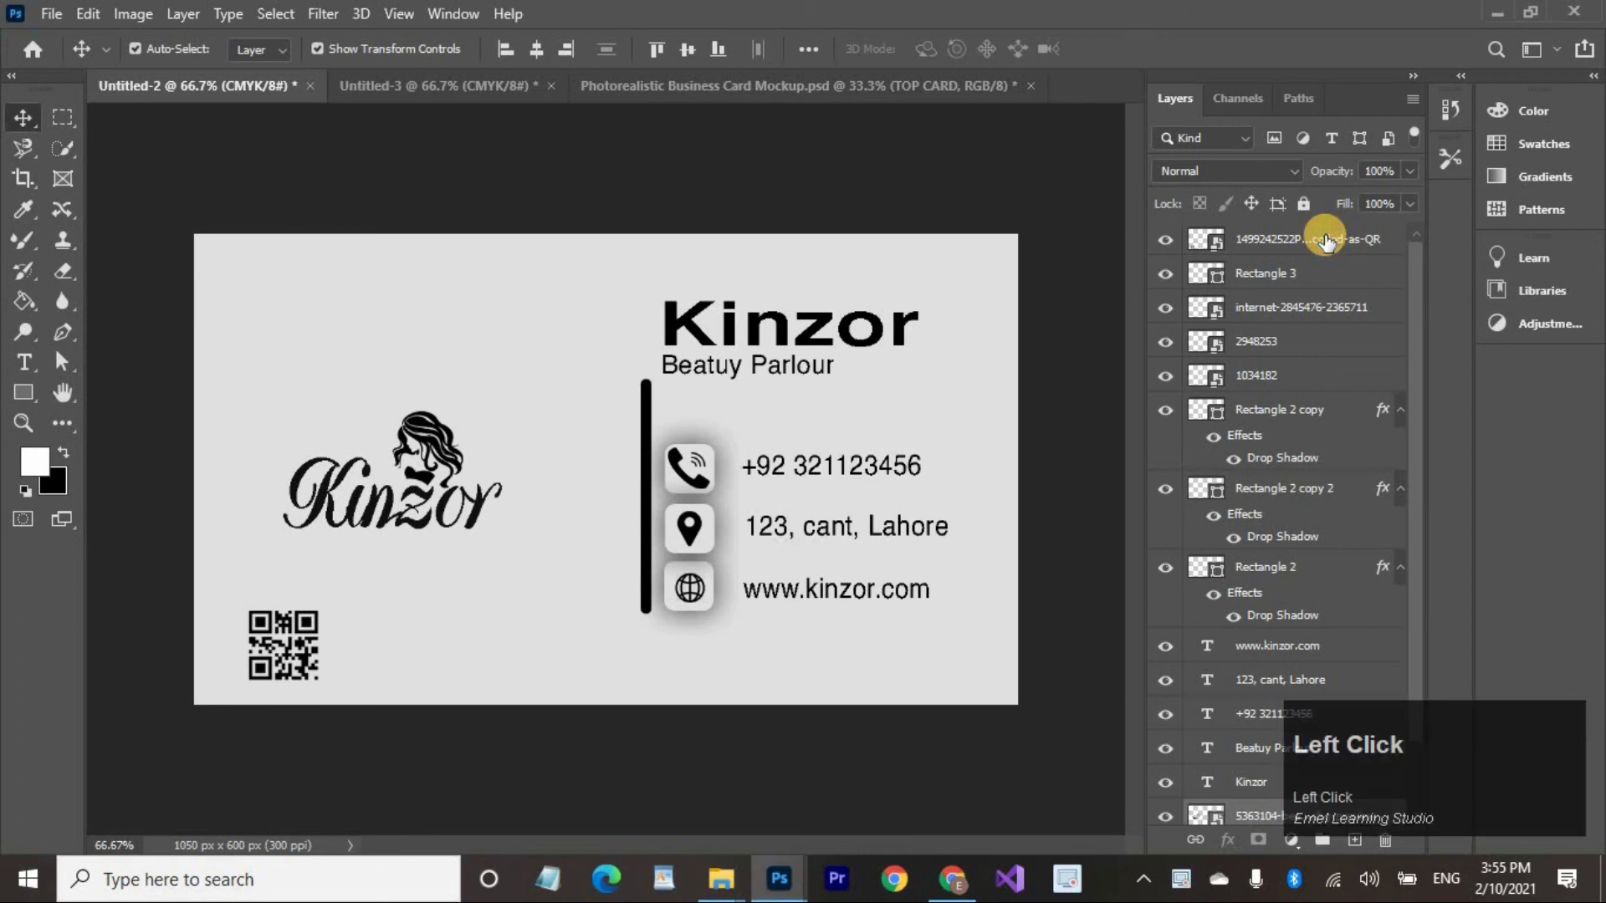
left_click(1327, 242)
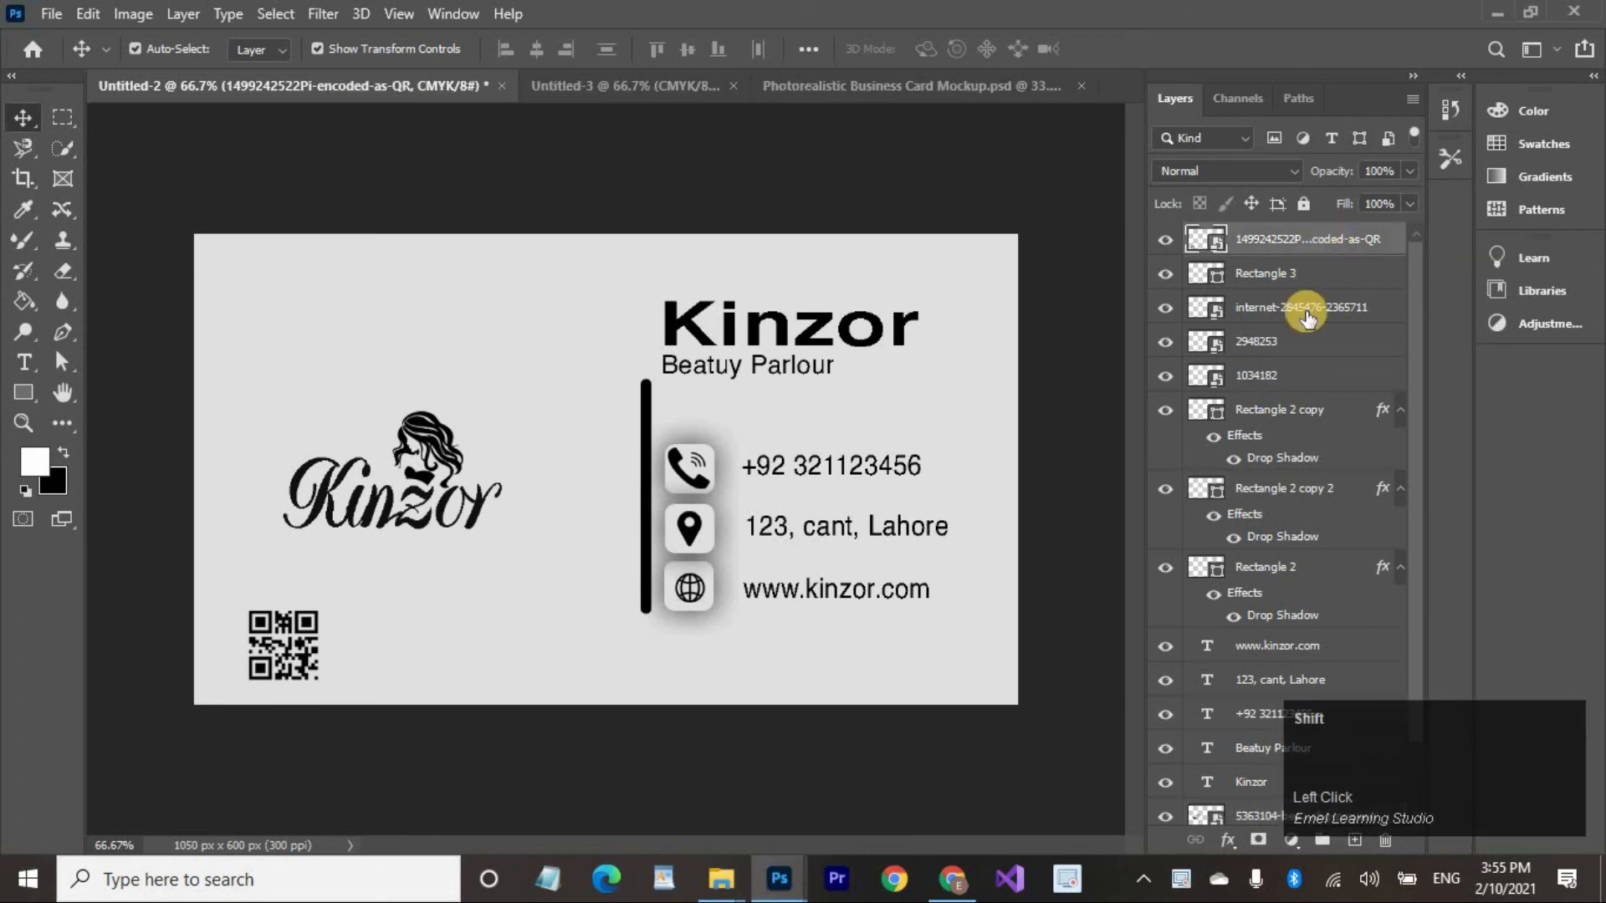
scroll(1298, 719, "down", 2)
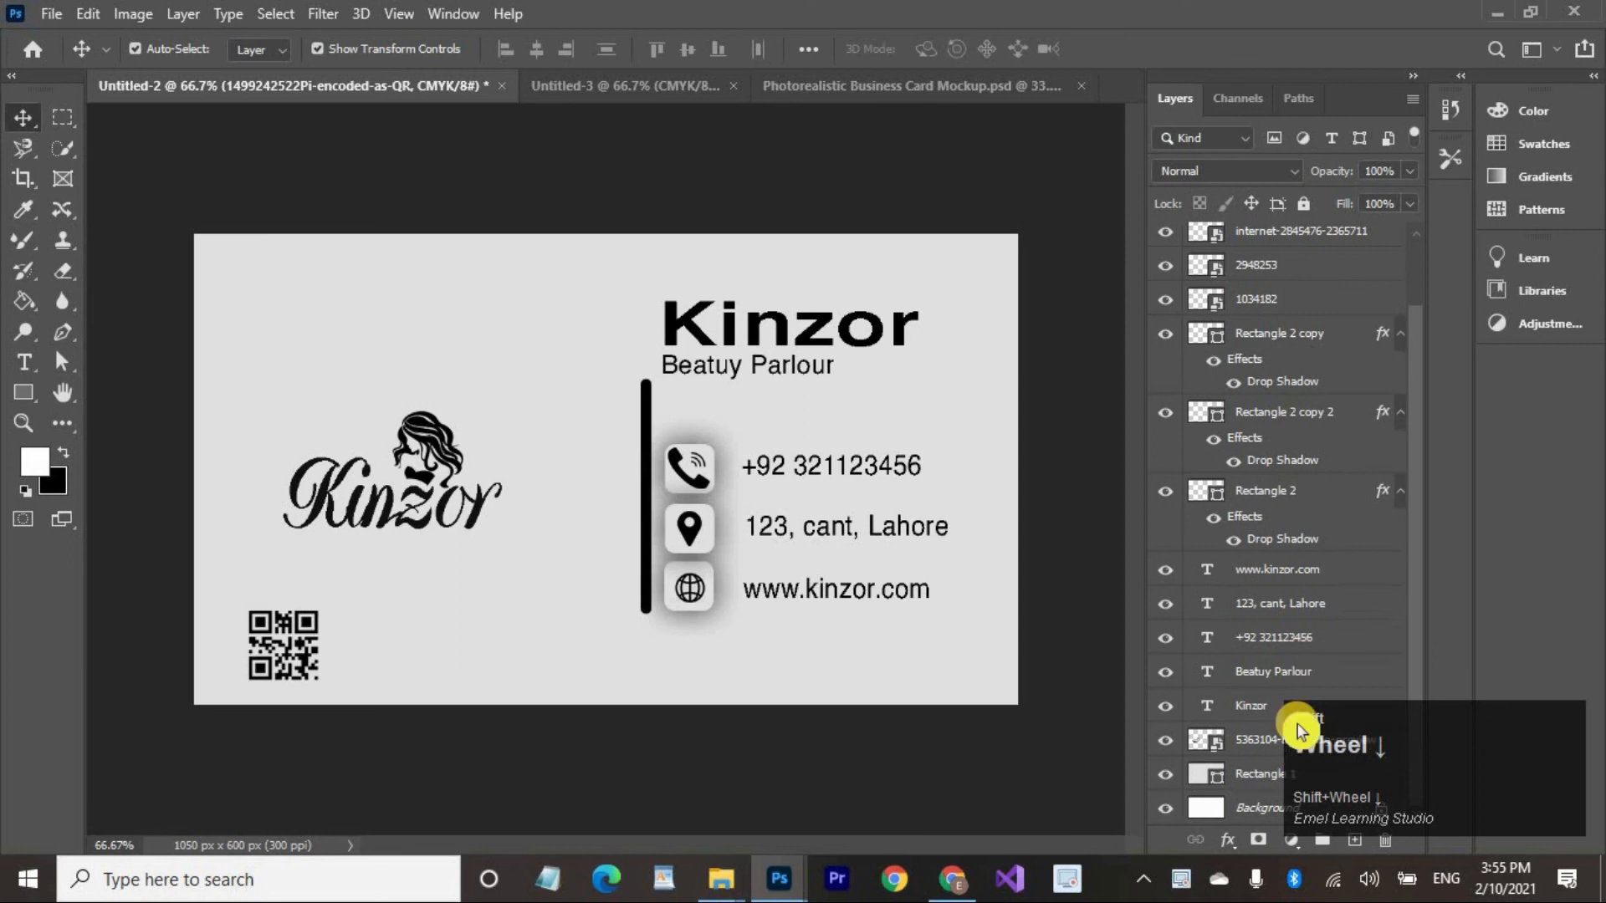
left_click(1252, 810, "shift")
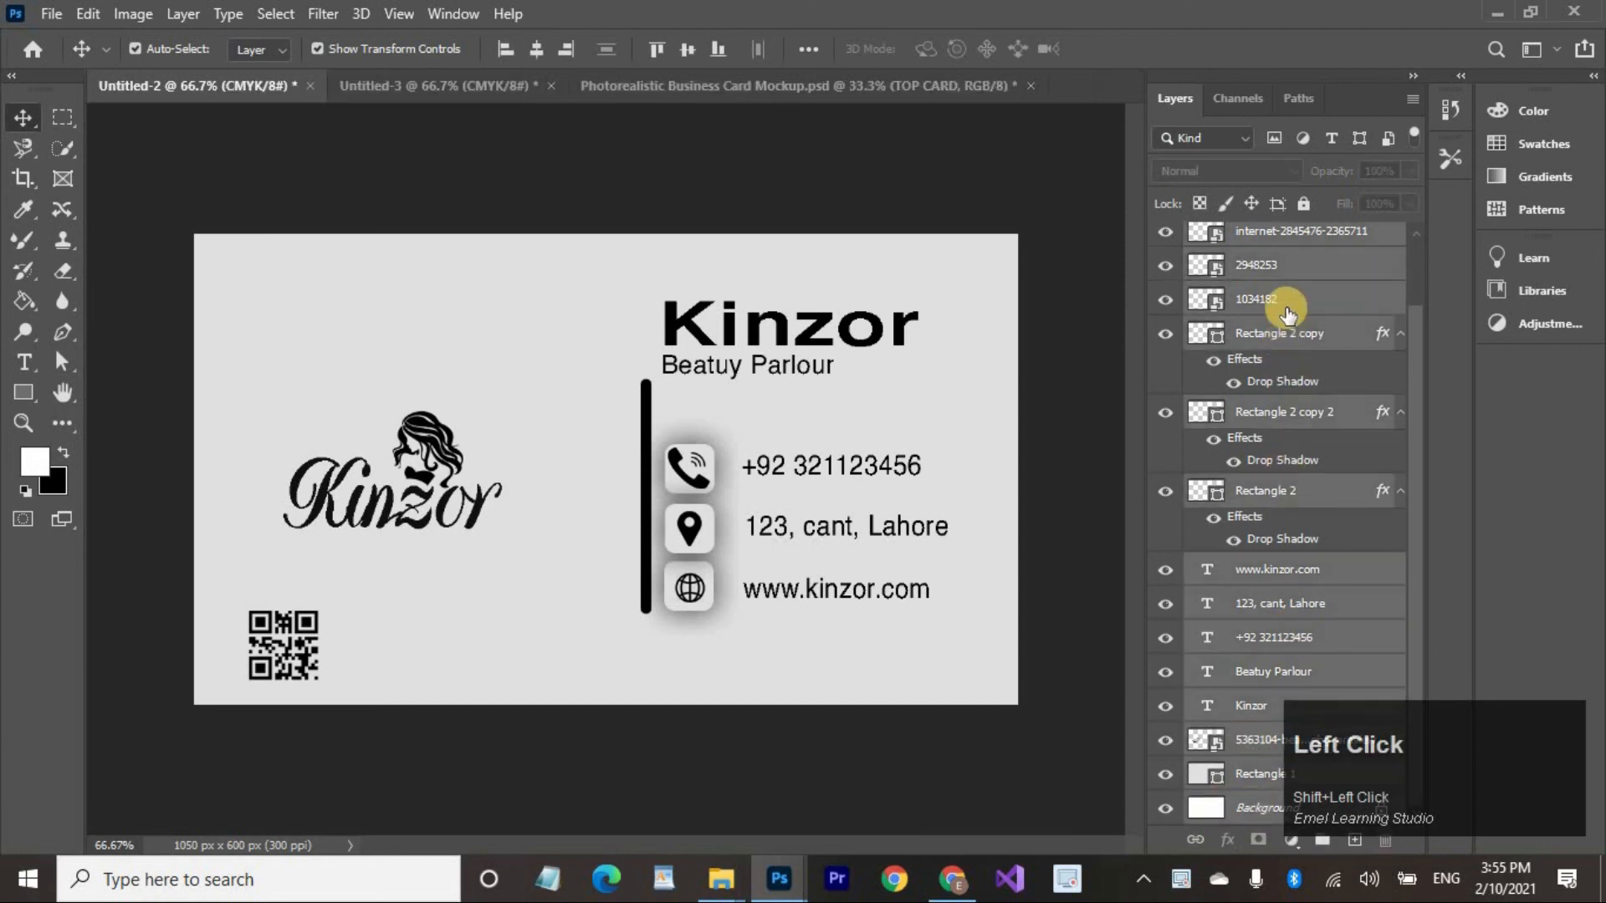
right_click(1286, 313)
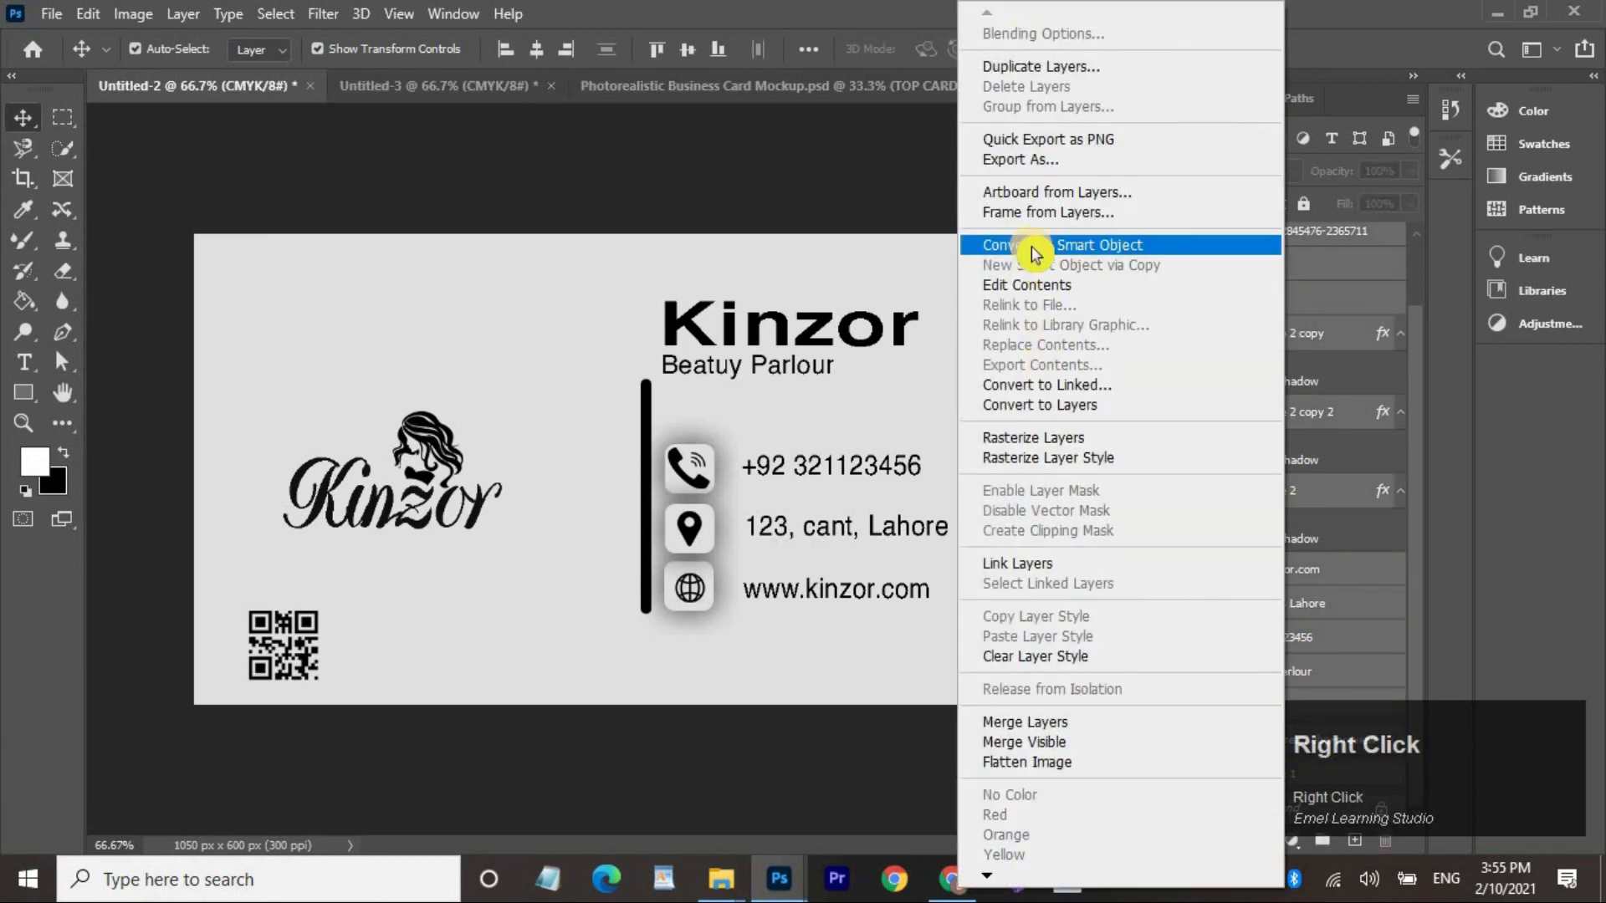
left_click(1036, 247)
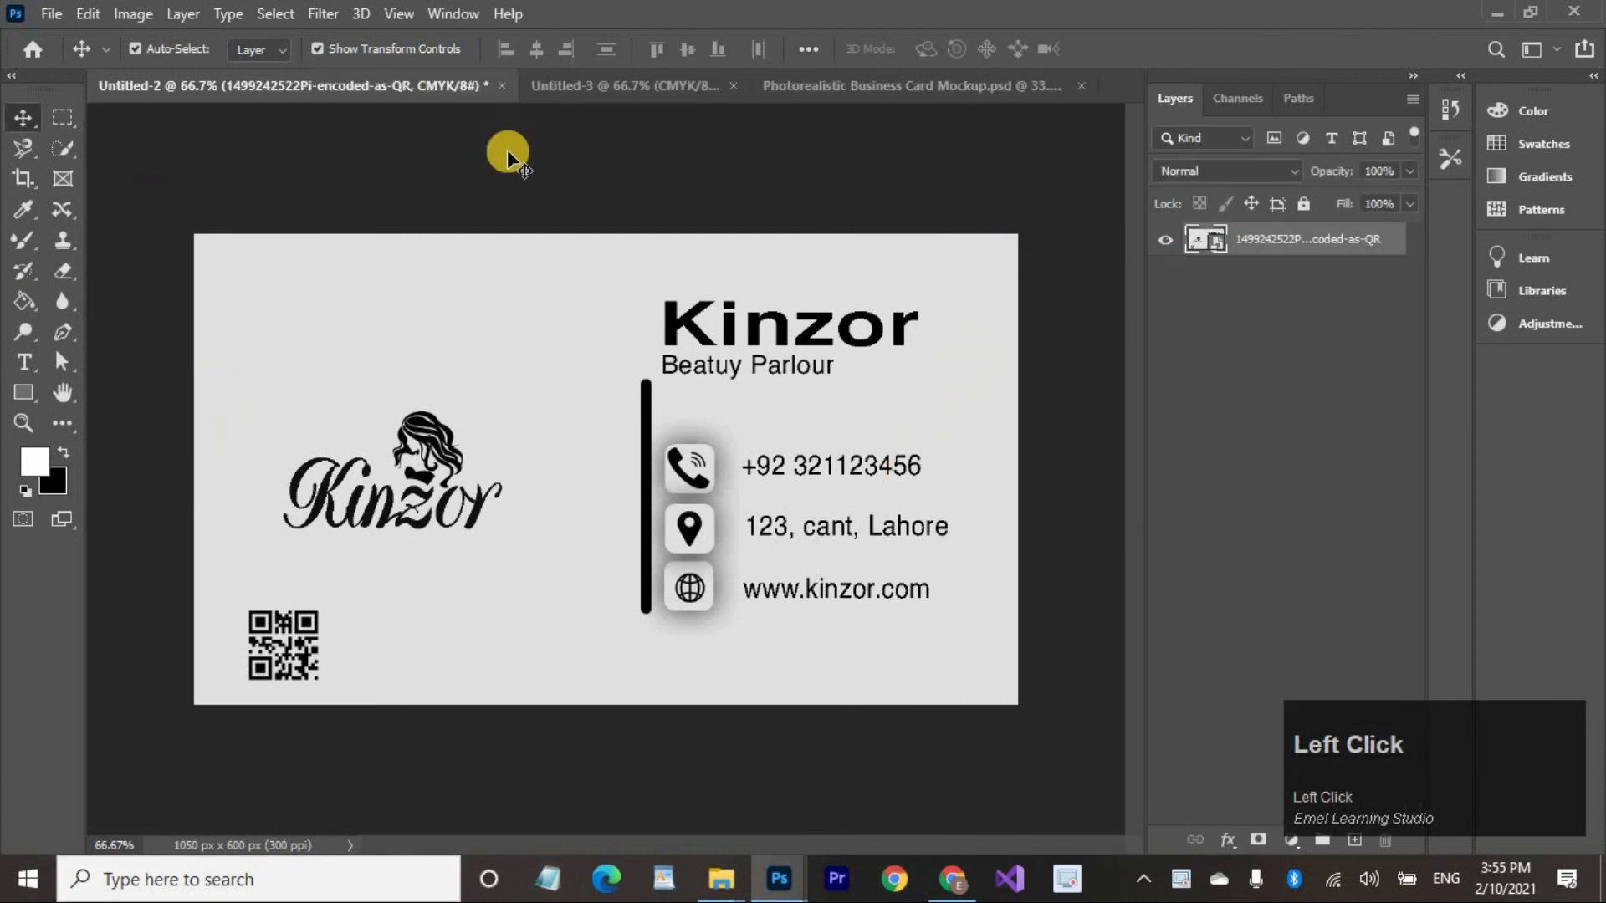
Open the TOP CARD smart object of Photorealistic Business Card Mockup.psd and copy the front card design from Untitled-2 into it.
left_click(836, 107)
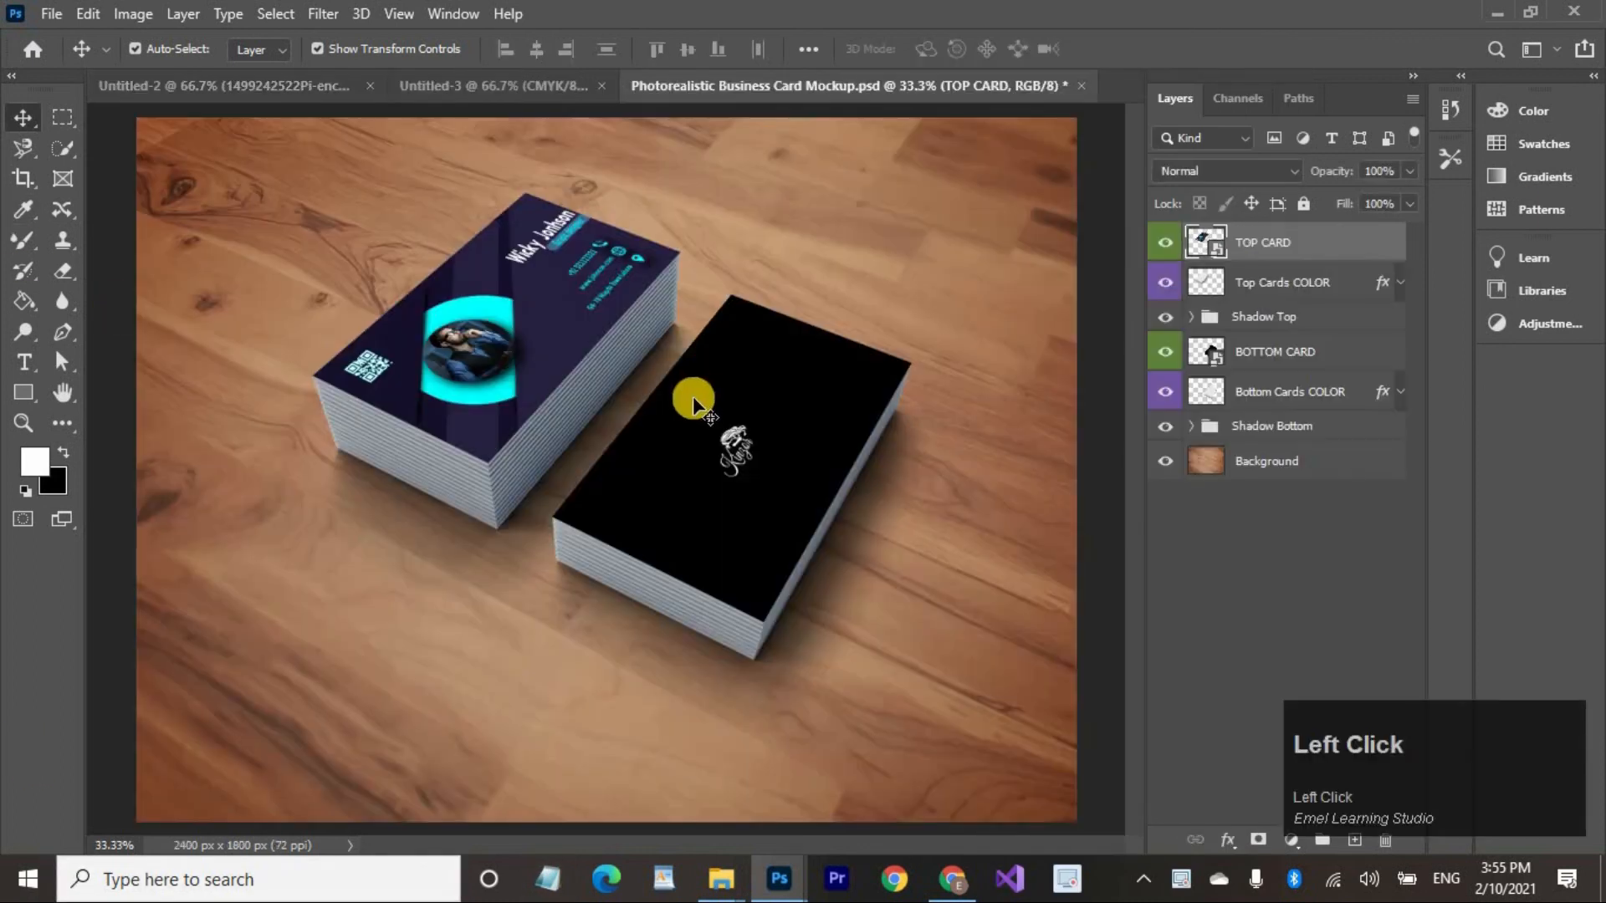
double_click(1219, 245)
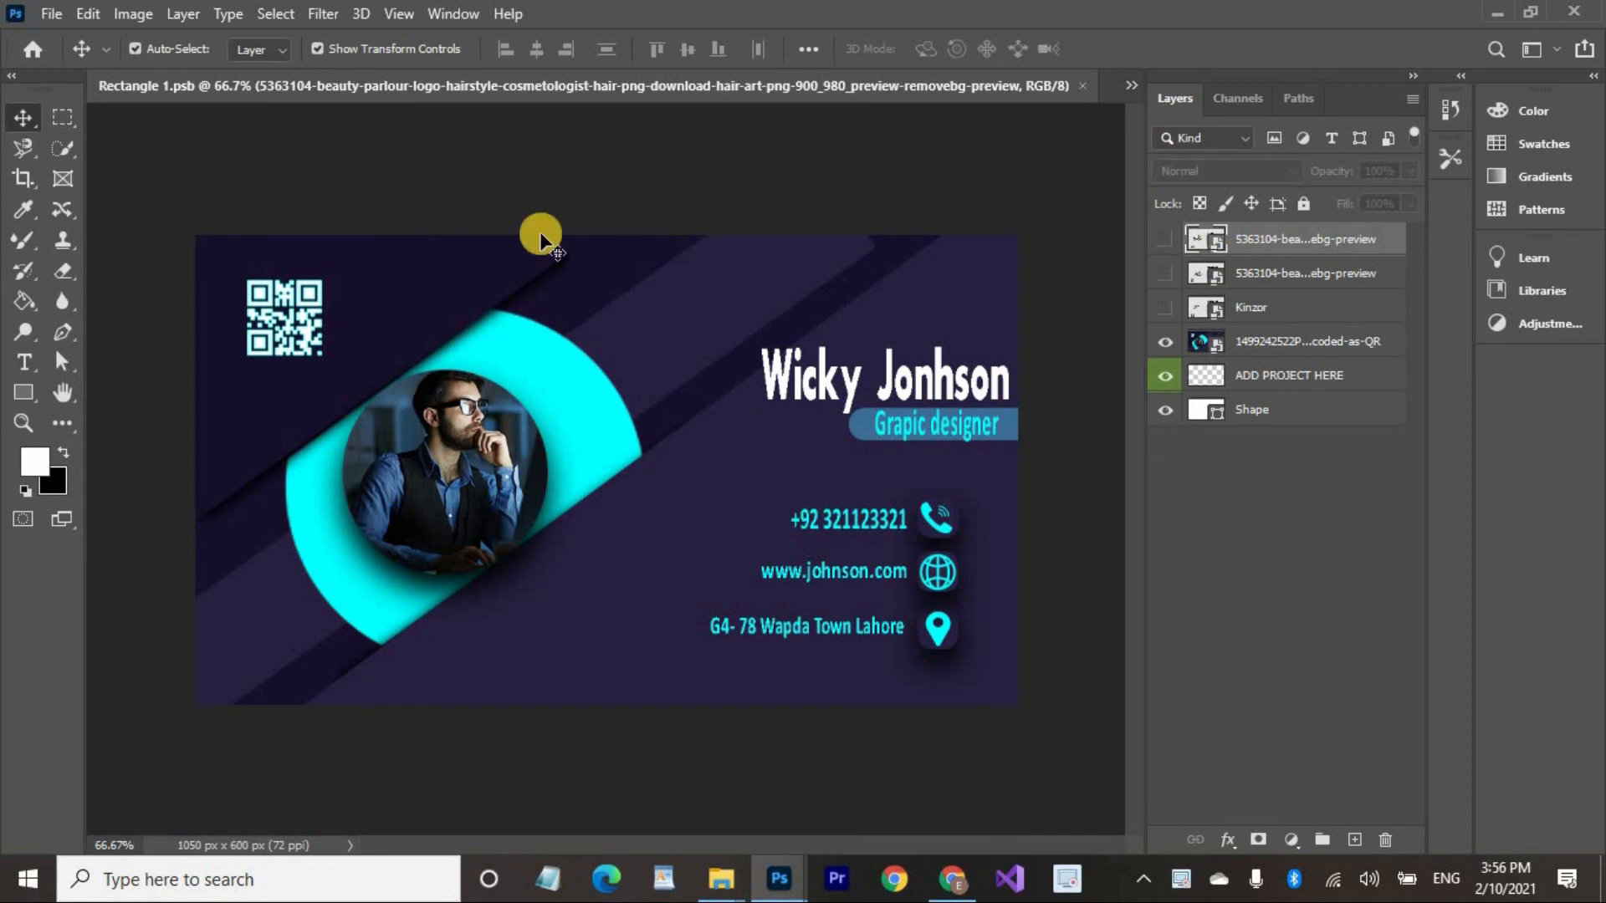
left_click_drag(371, 87, 352, 128)
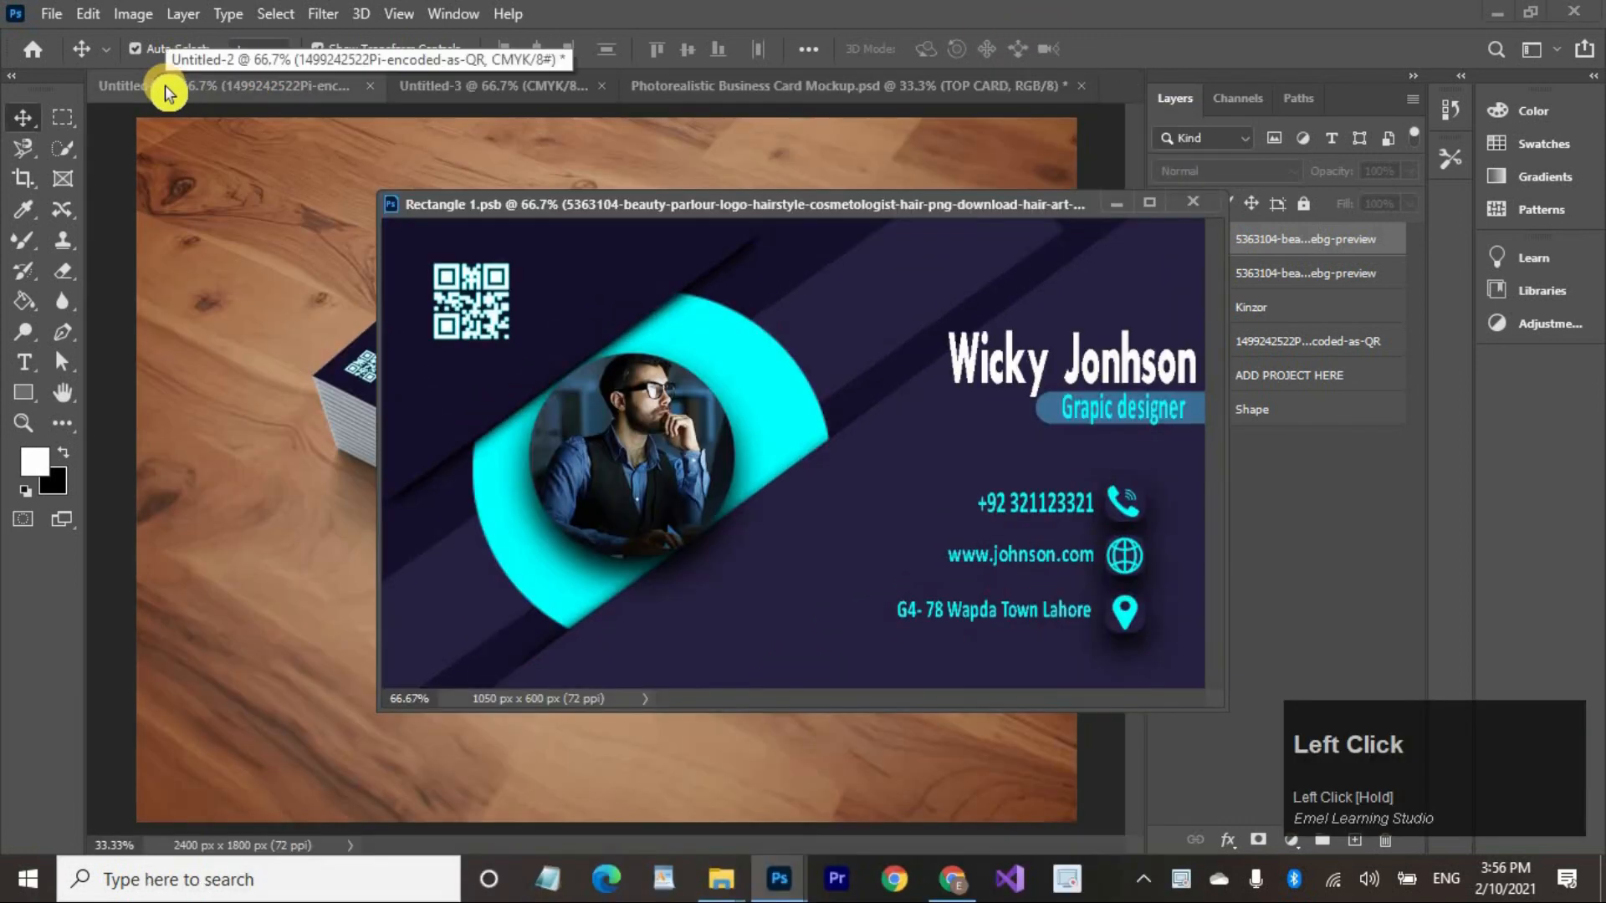
left_click(164, 85)
left_click_drag(278, 316, 625, 329)
left_click_drag(891, 201, 981, 86)
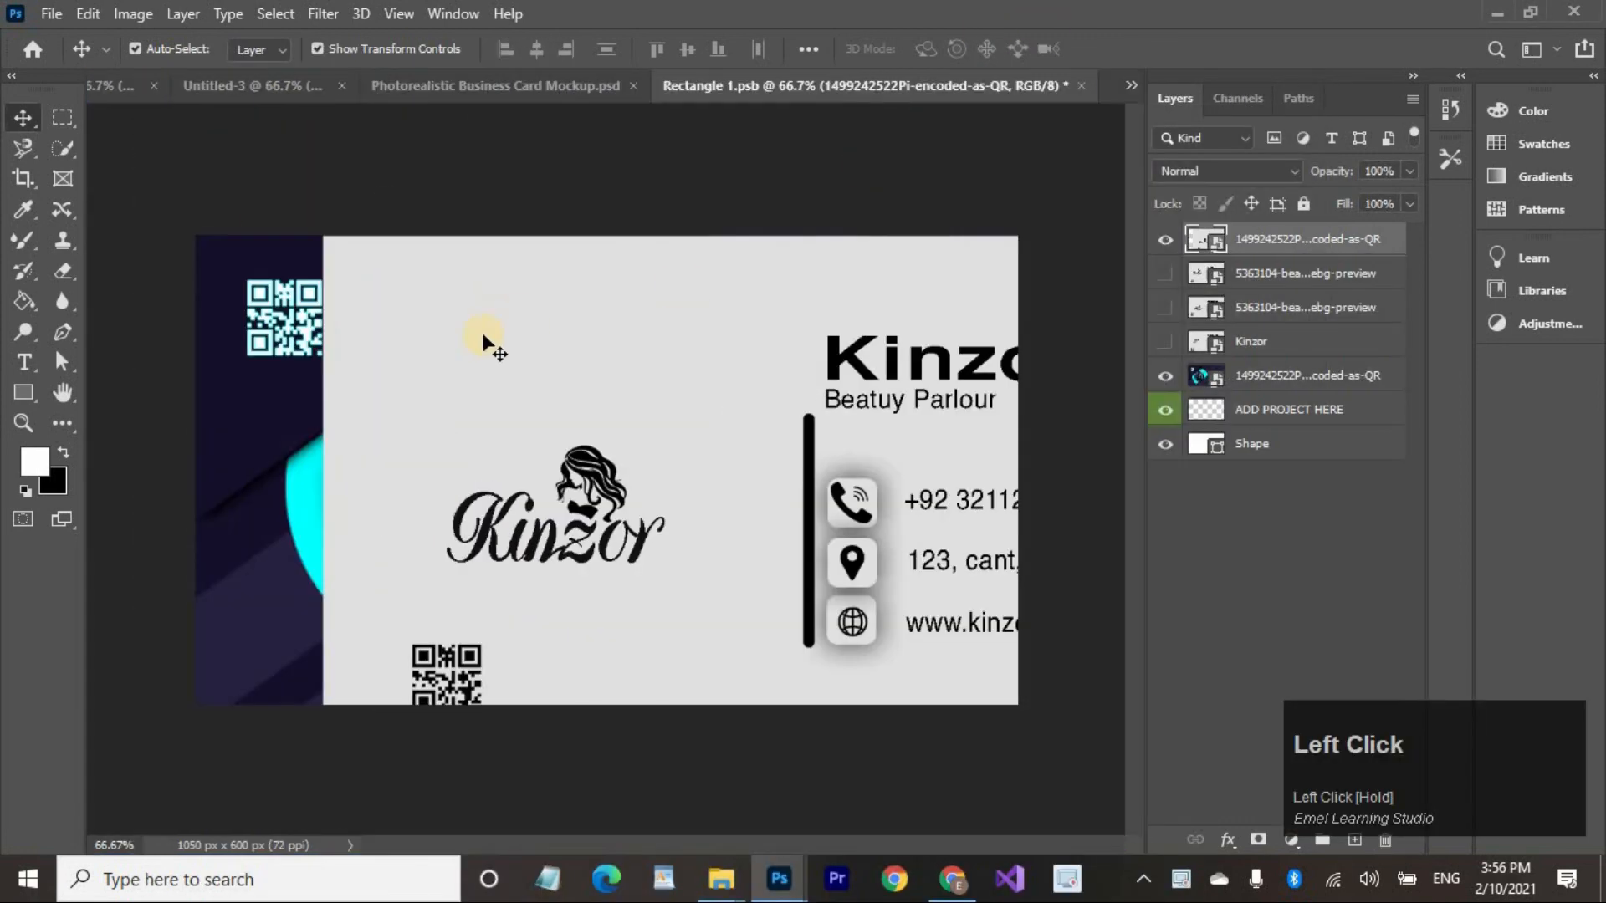
Position and scale the front design to about 1075 px wide so it covers the canvas, and save and close Rectangle 1.psb.
left_click_drag(475, 344, 362, 330)
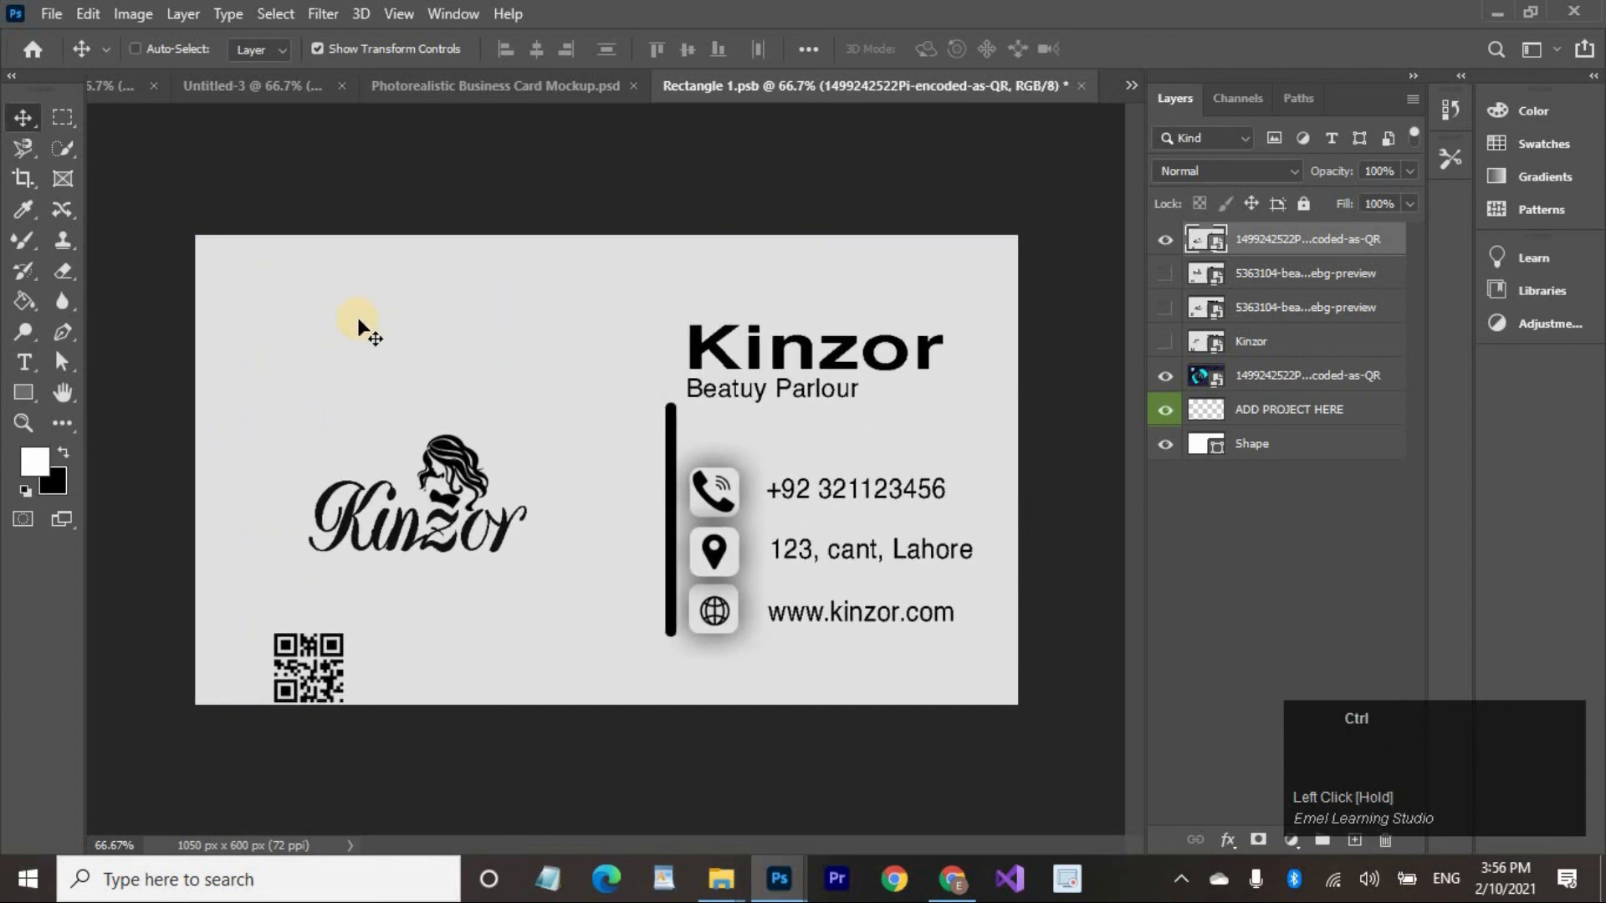
key("ctrl+t")
left_click_drag(1082, 739, 1027, 713)
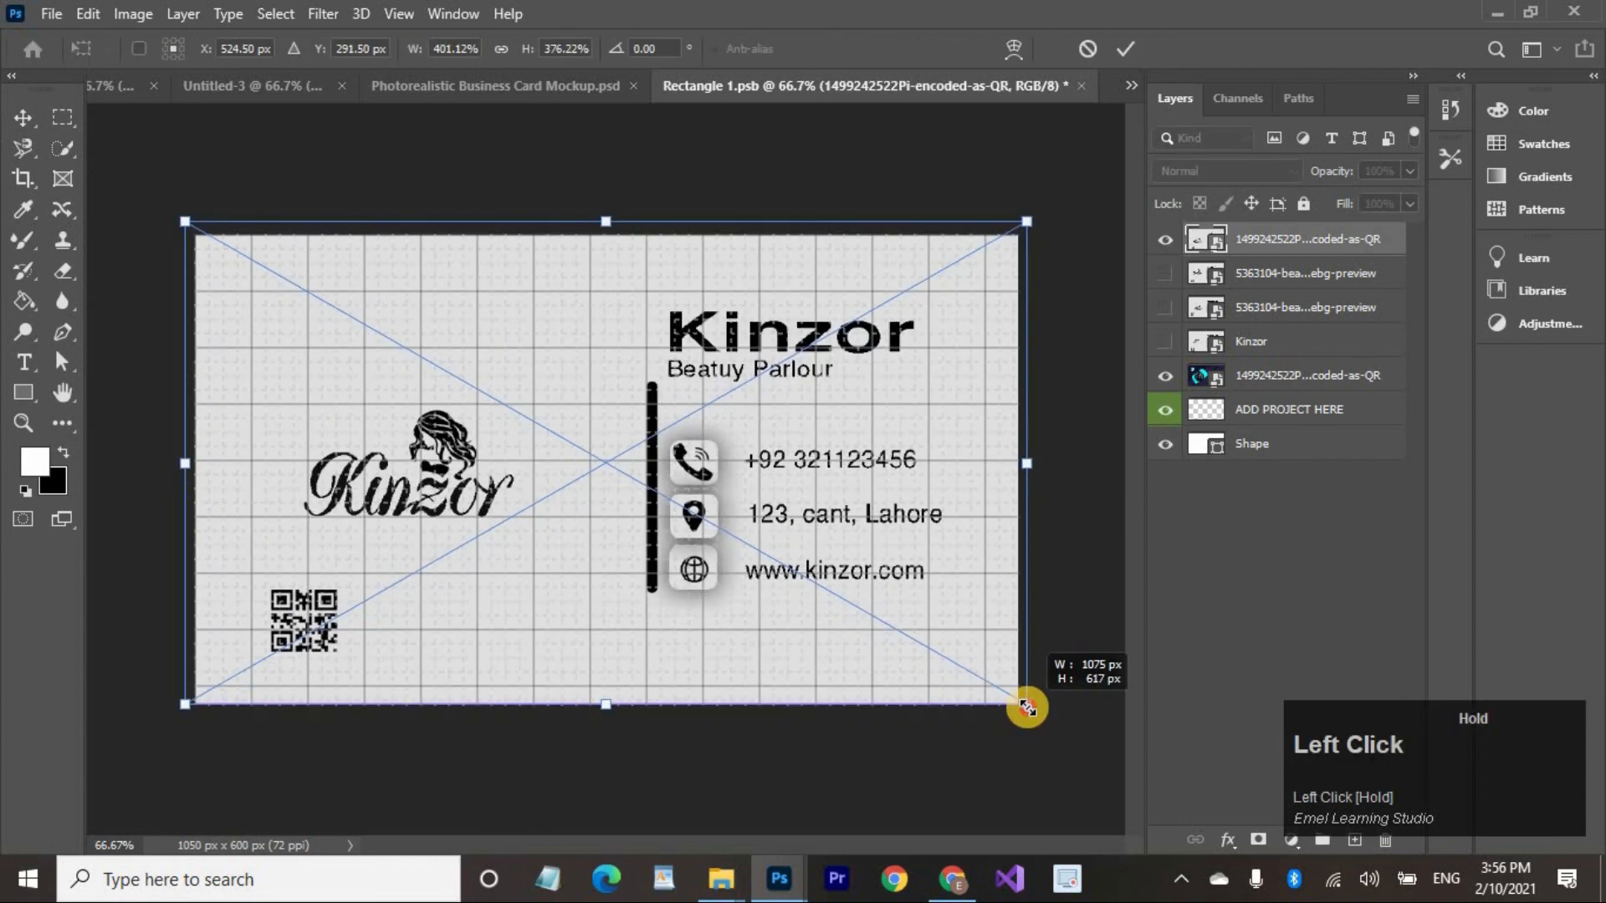
left_click(1136, 50)
key("ctrl+h")
left_click(1081, 87)
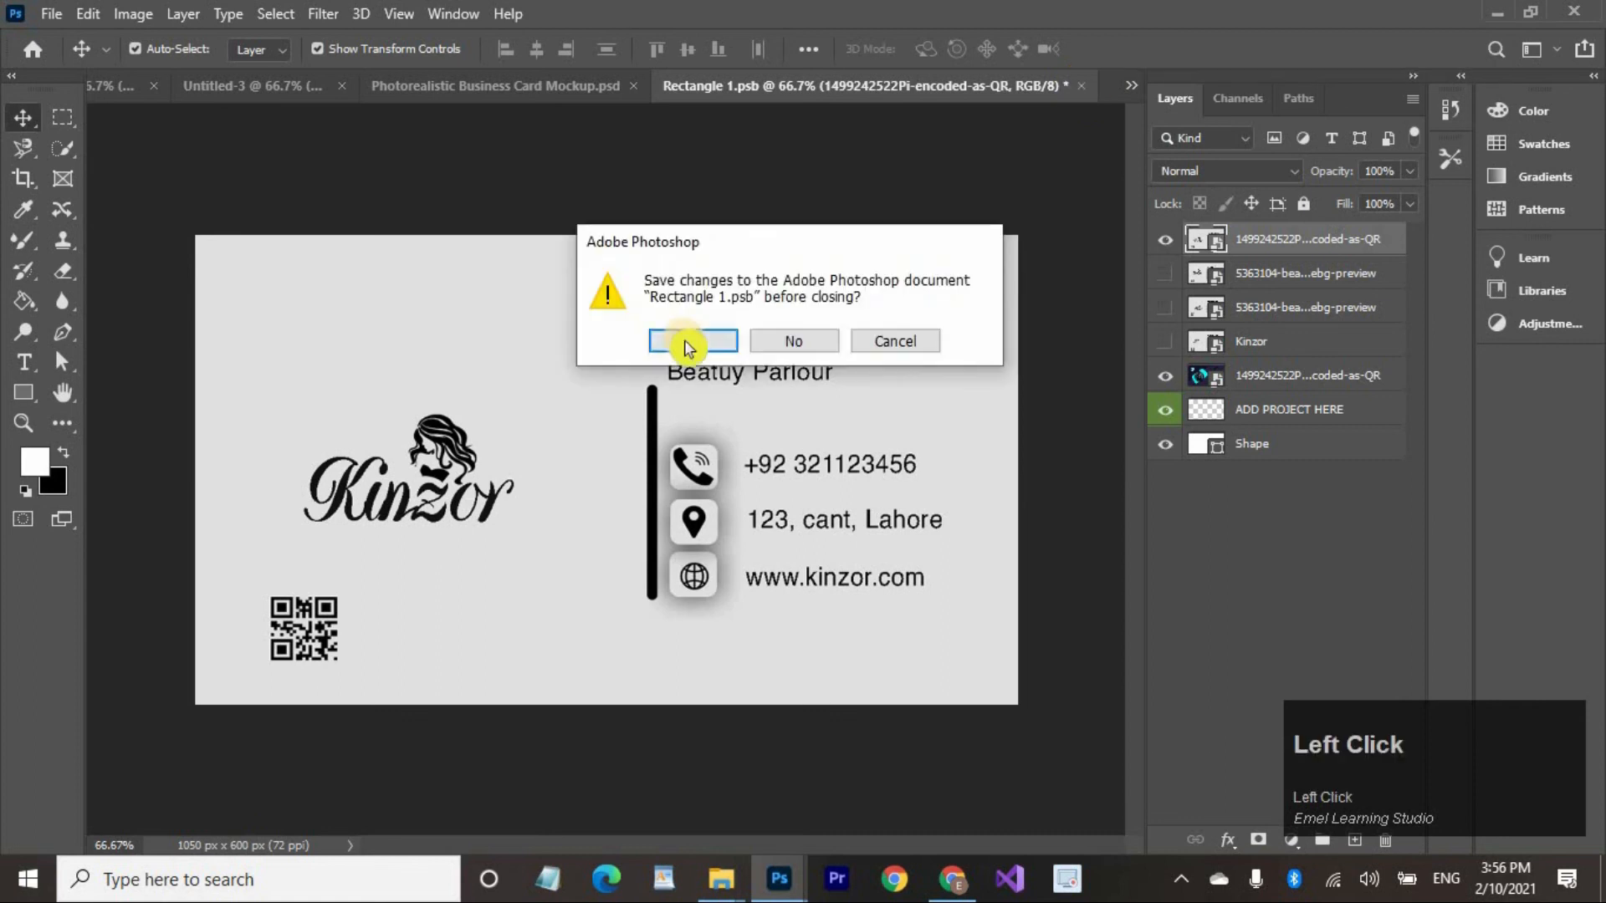
left_click(686, 341)
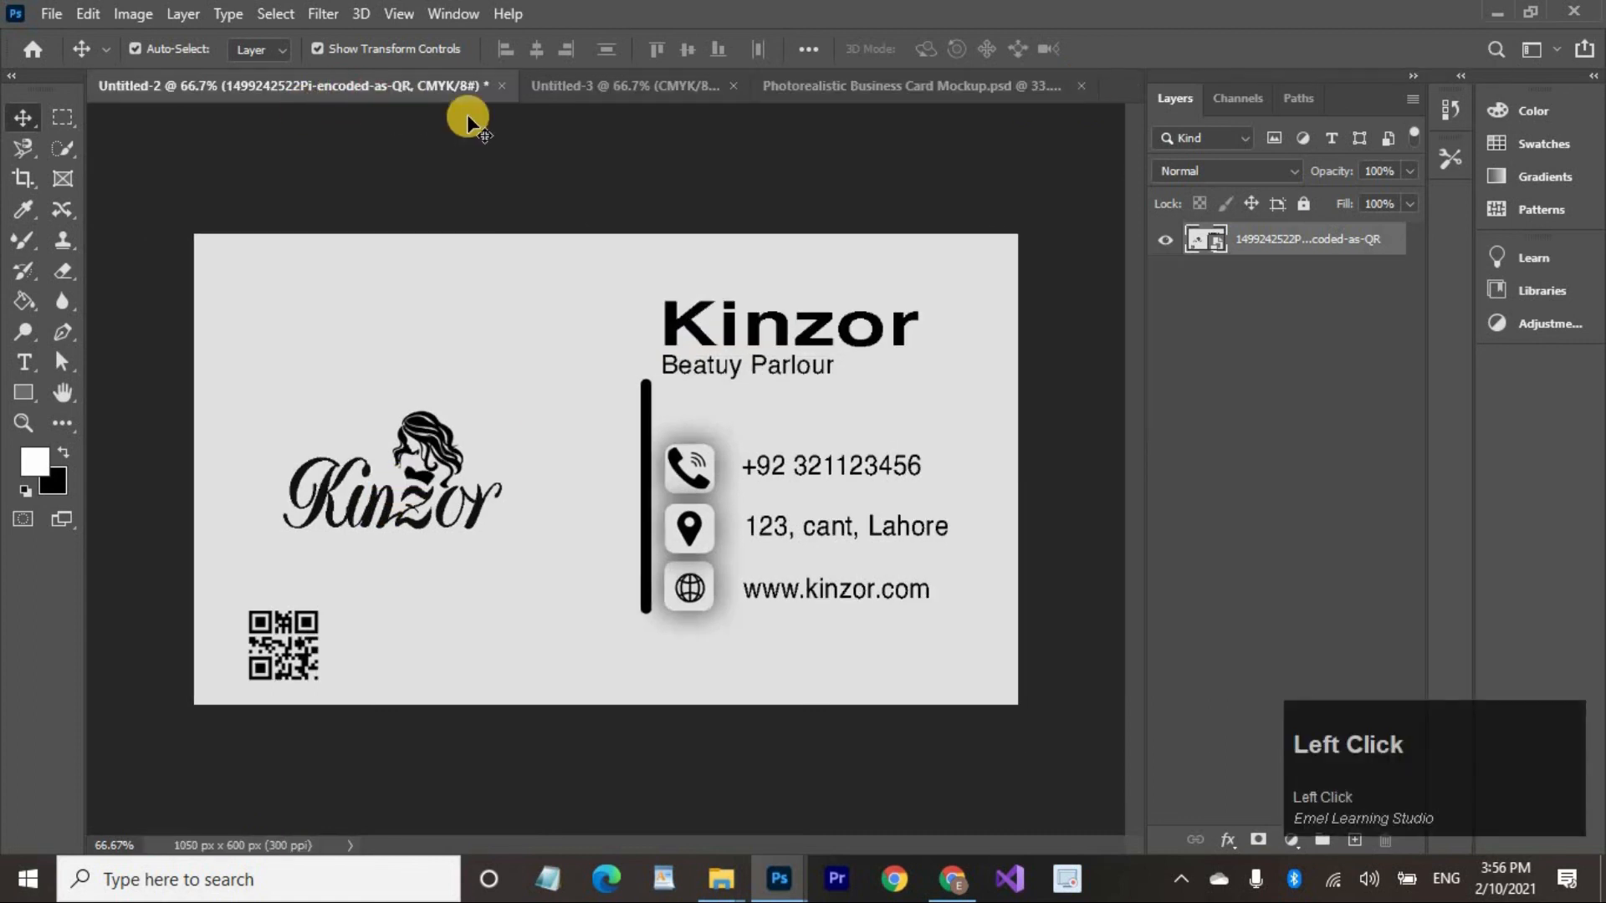
Place the black back design from Untitled-3 into the mockup's BOTTOM CARD smart object.
left_click(574, 88)
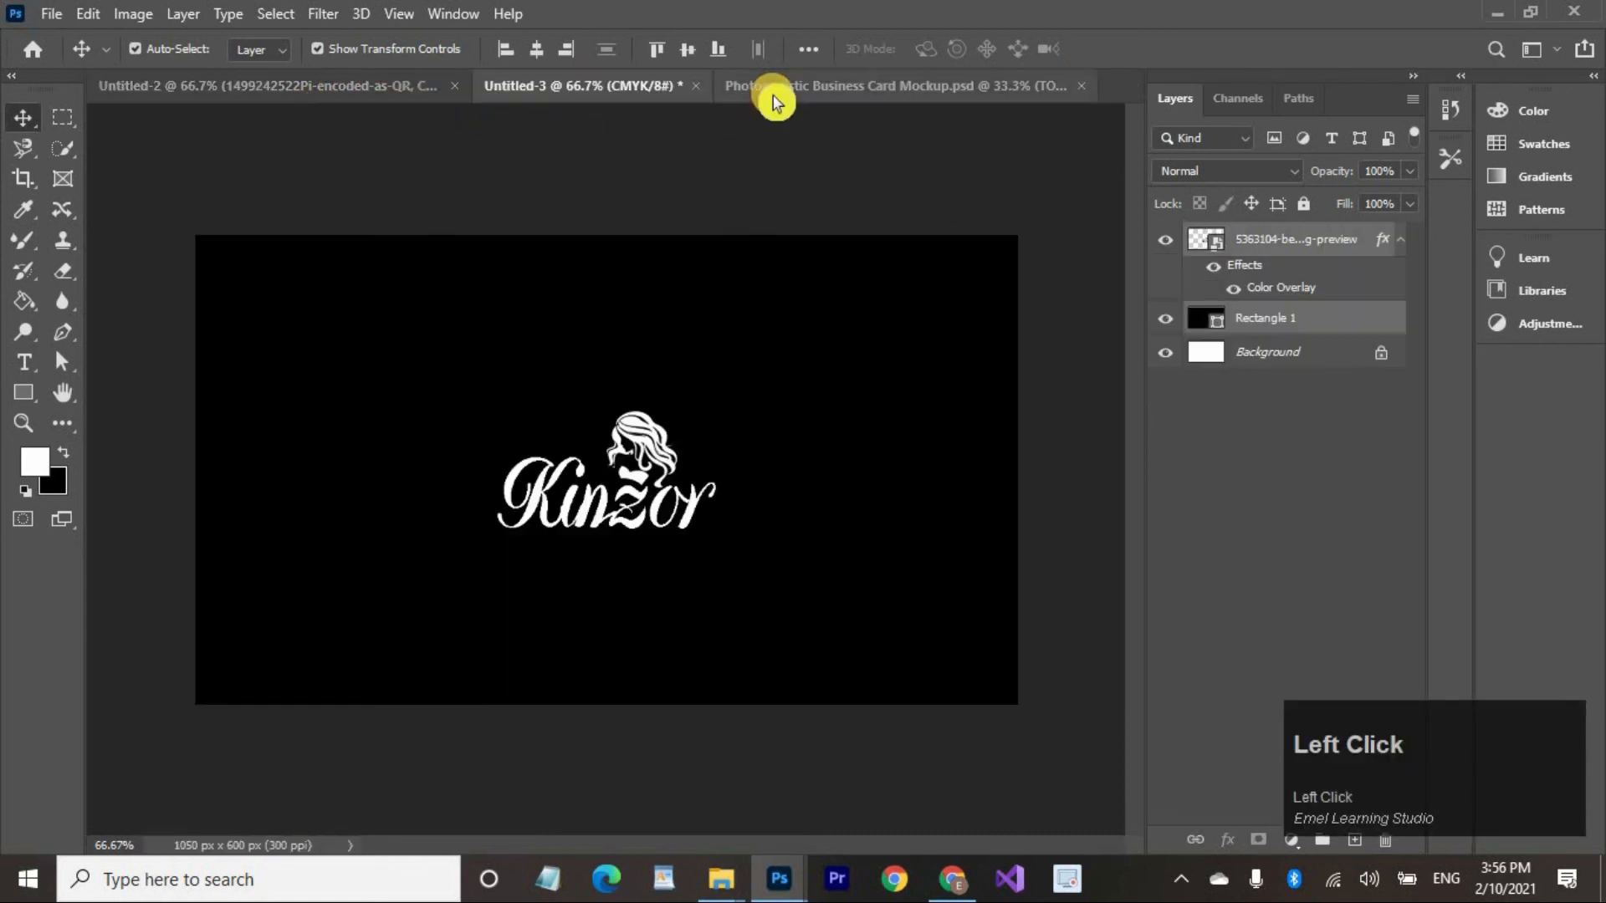
left_click(771, 92)
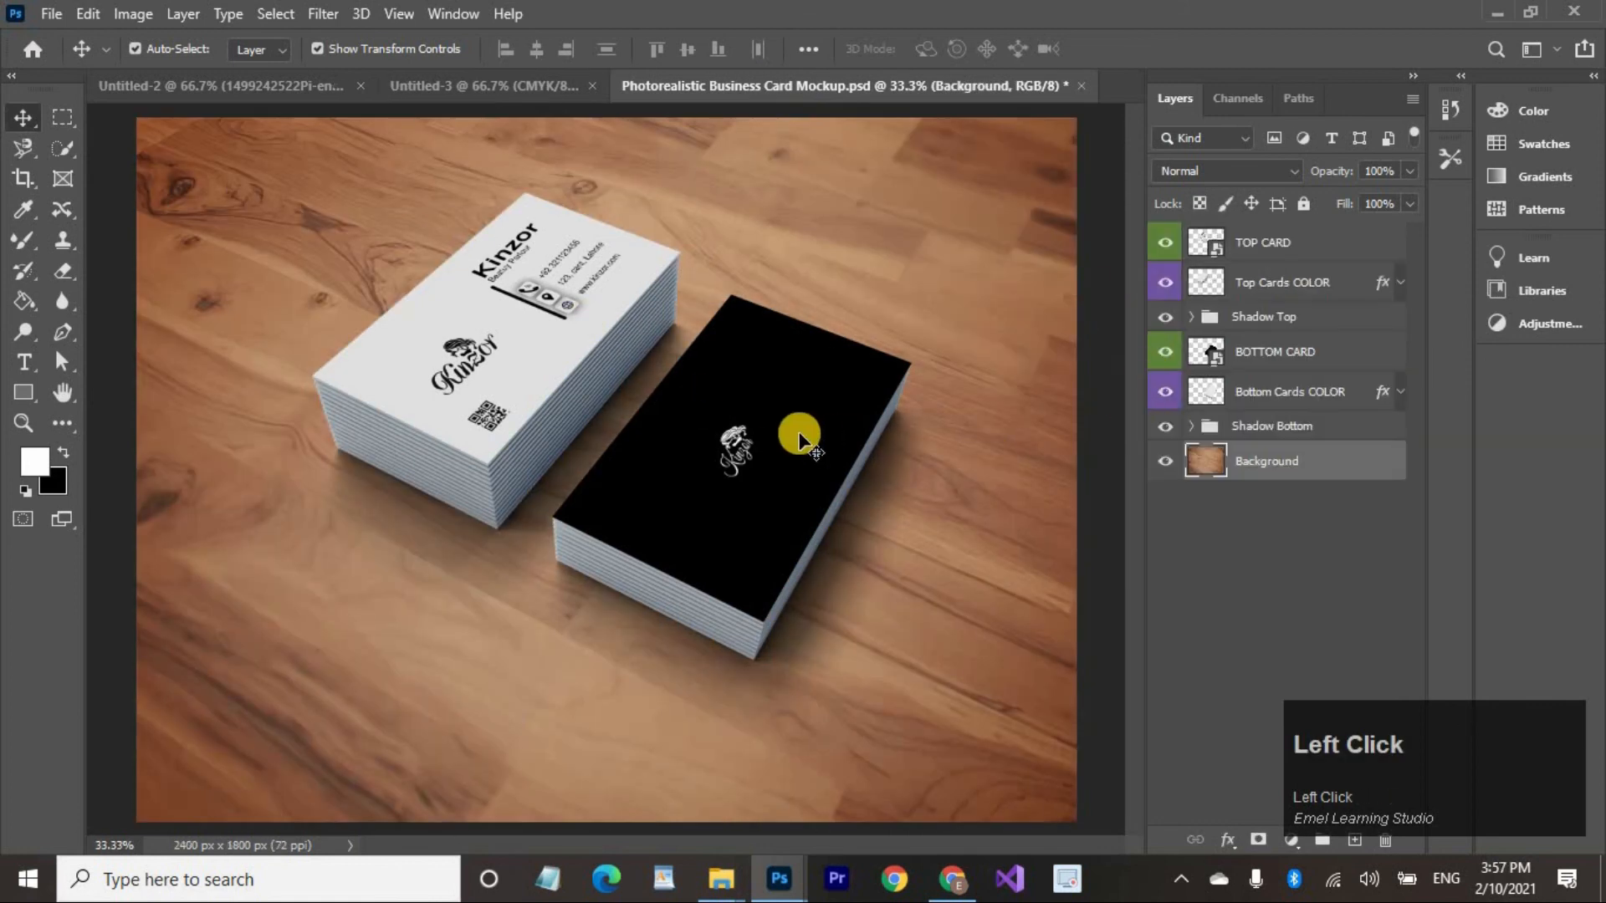
left_click(484, 91)
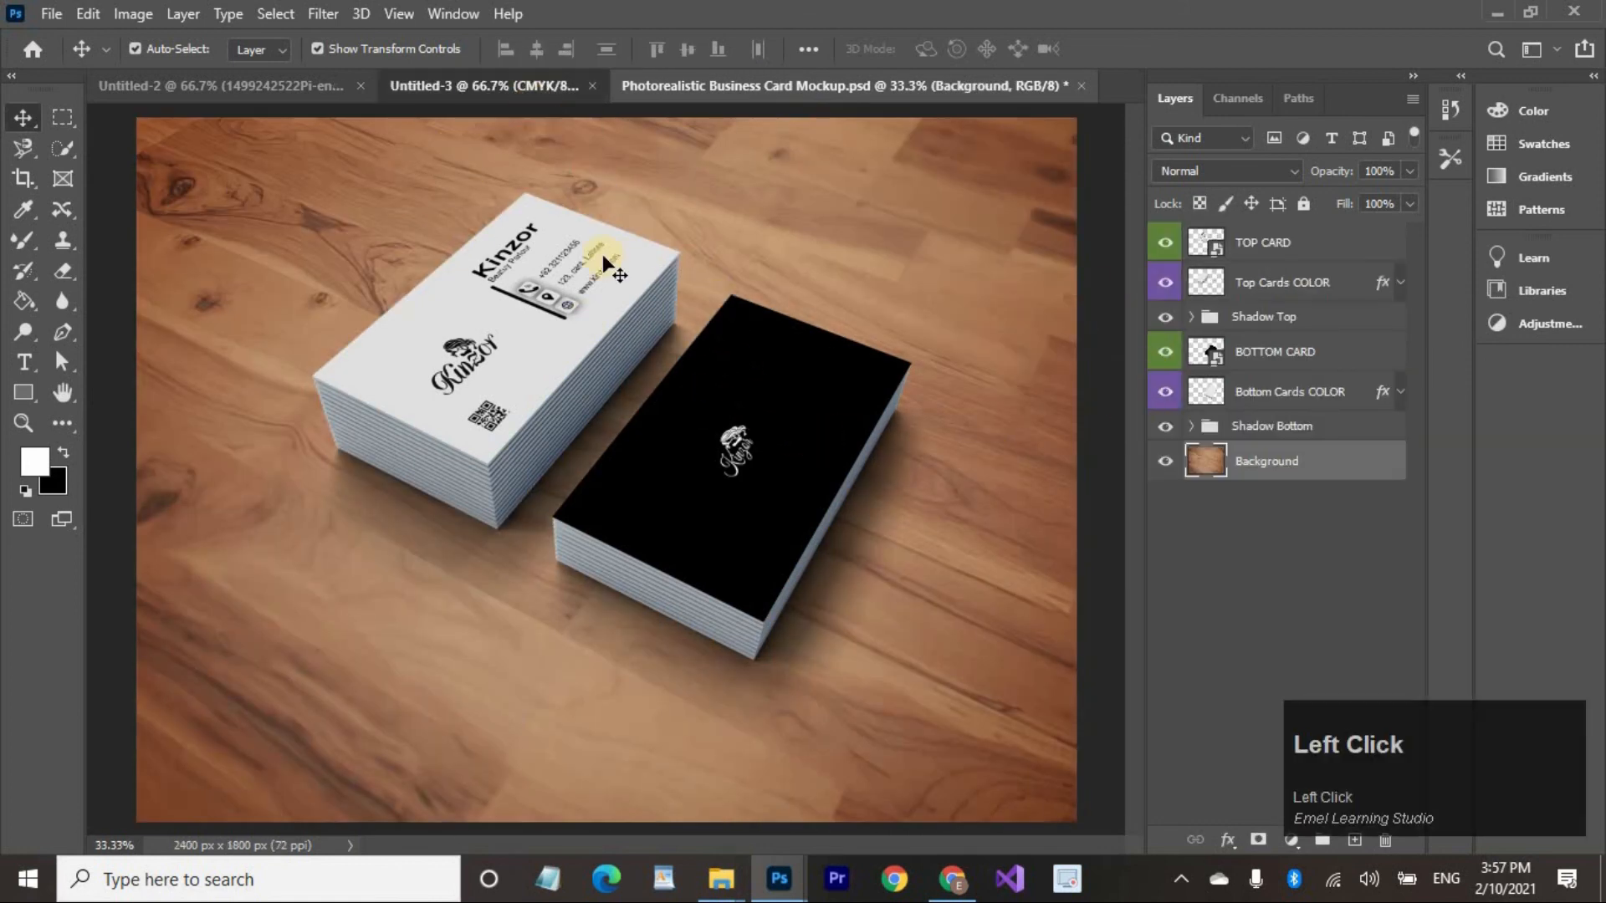
left_click(825, 87)
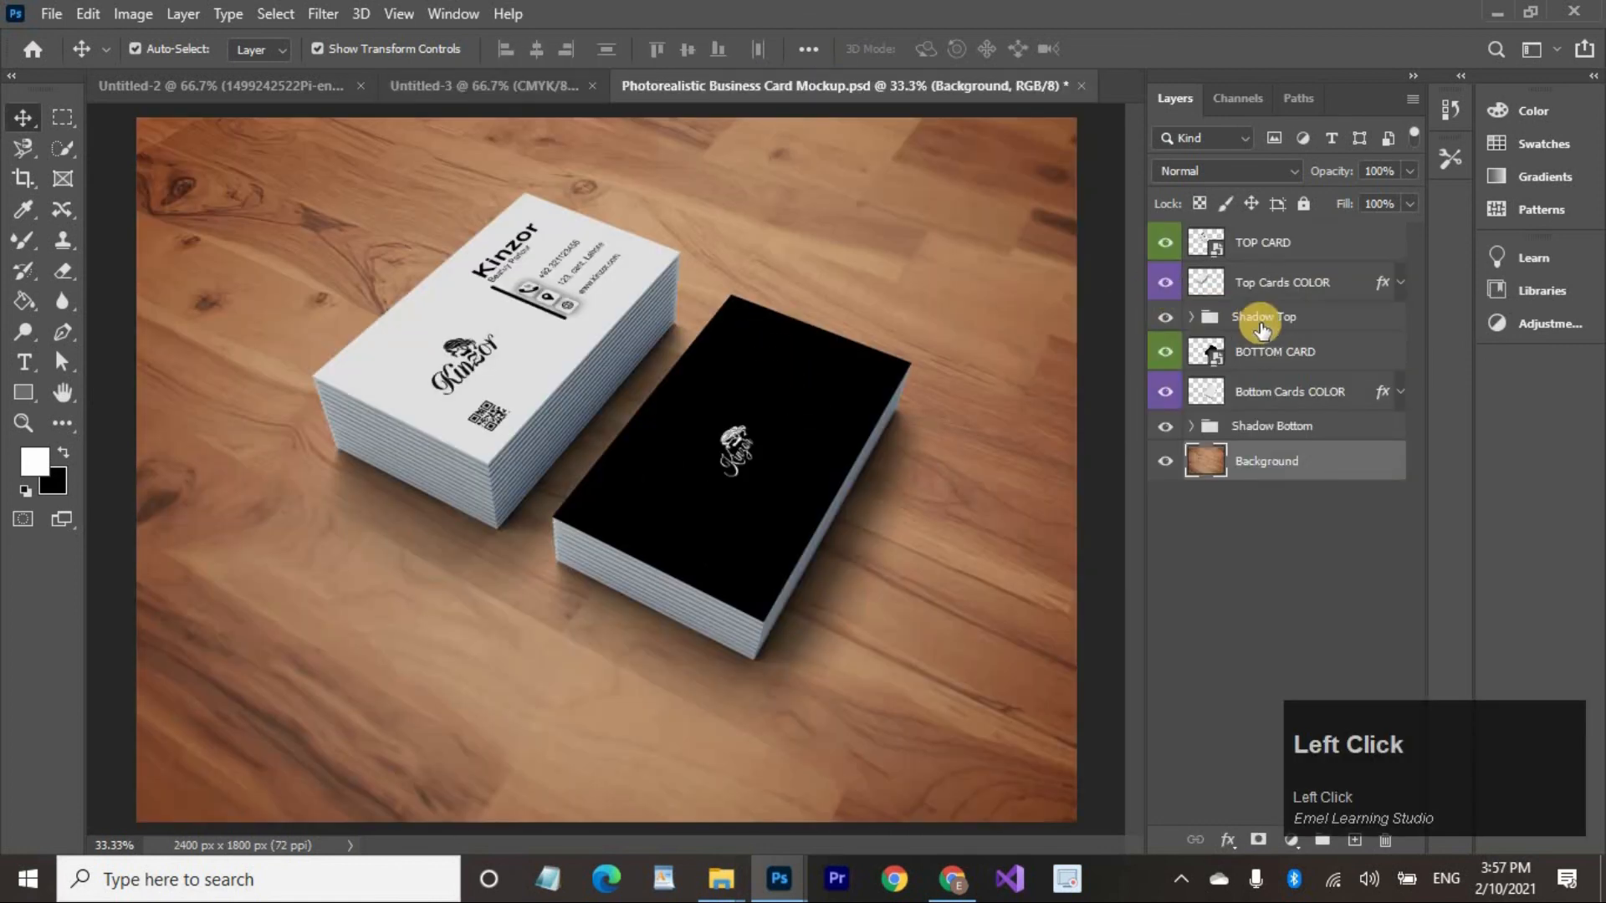
left_click(1218, 358)
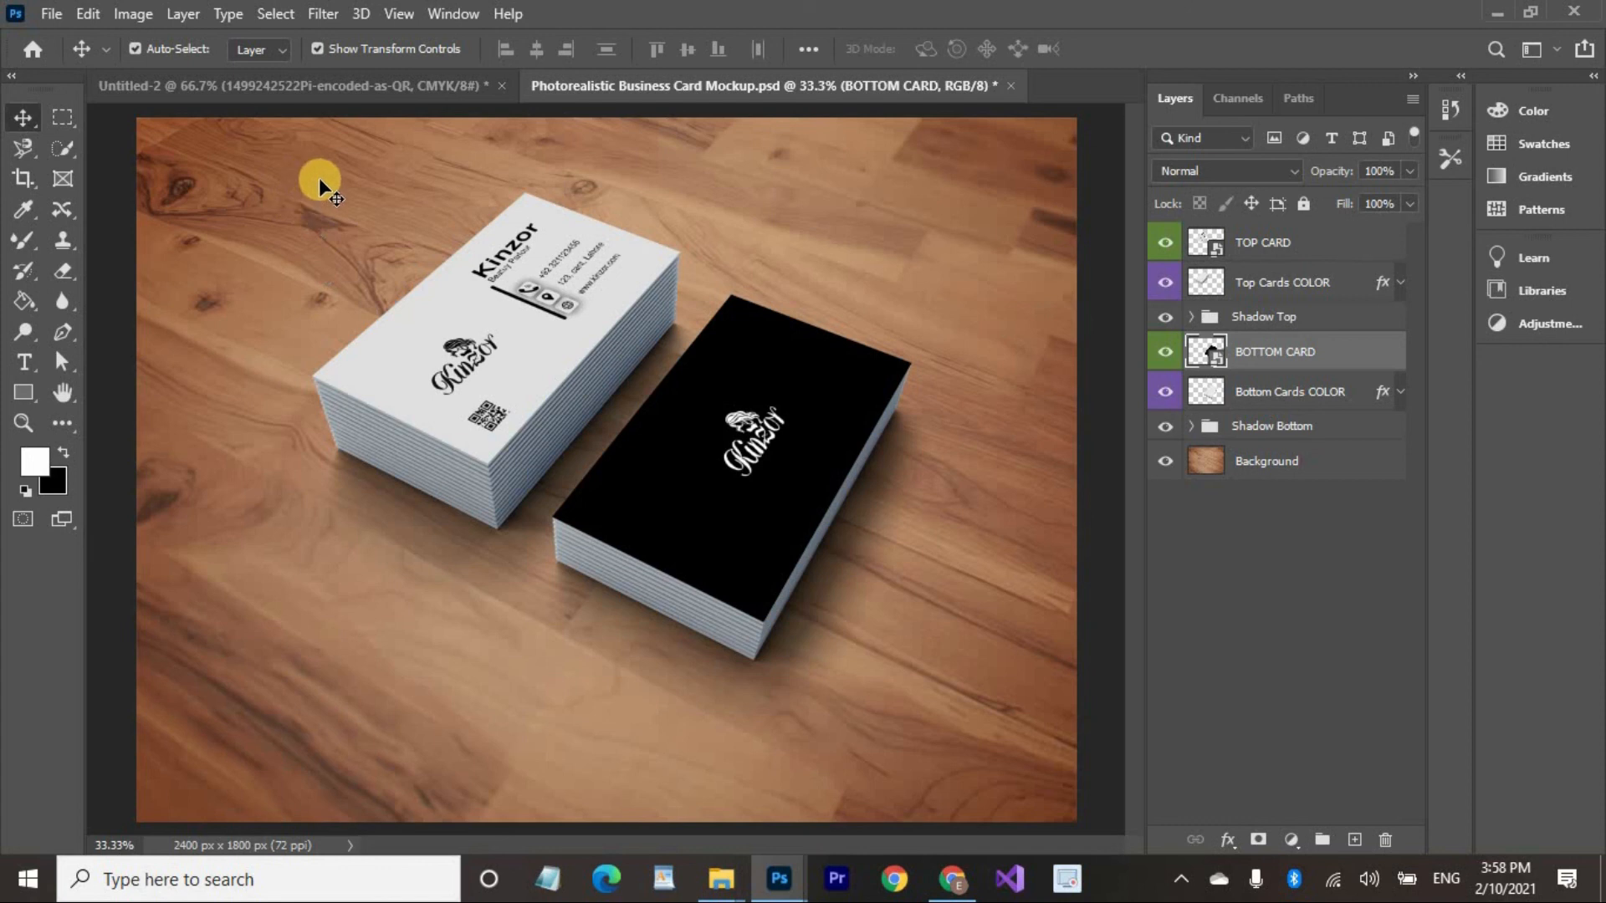
Shift the mockup's wooden Background layer slightly down and to the left.
mouse_move(288, 204)
left_mouse_down()
mouse_move(309, 247)
mouse_move(285, 255)
mouse_move(280, 207)
left_mouse_up()
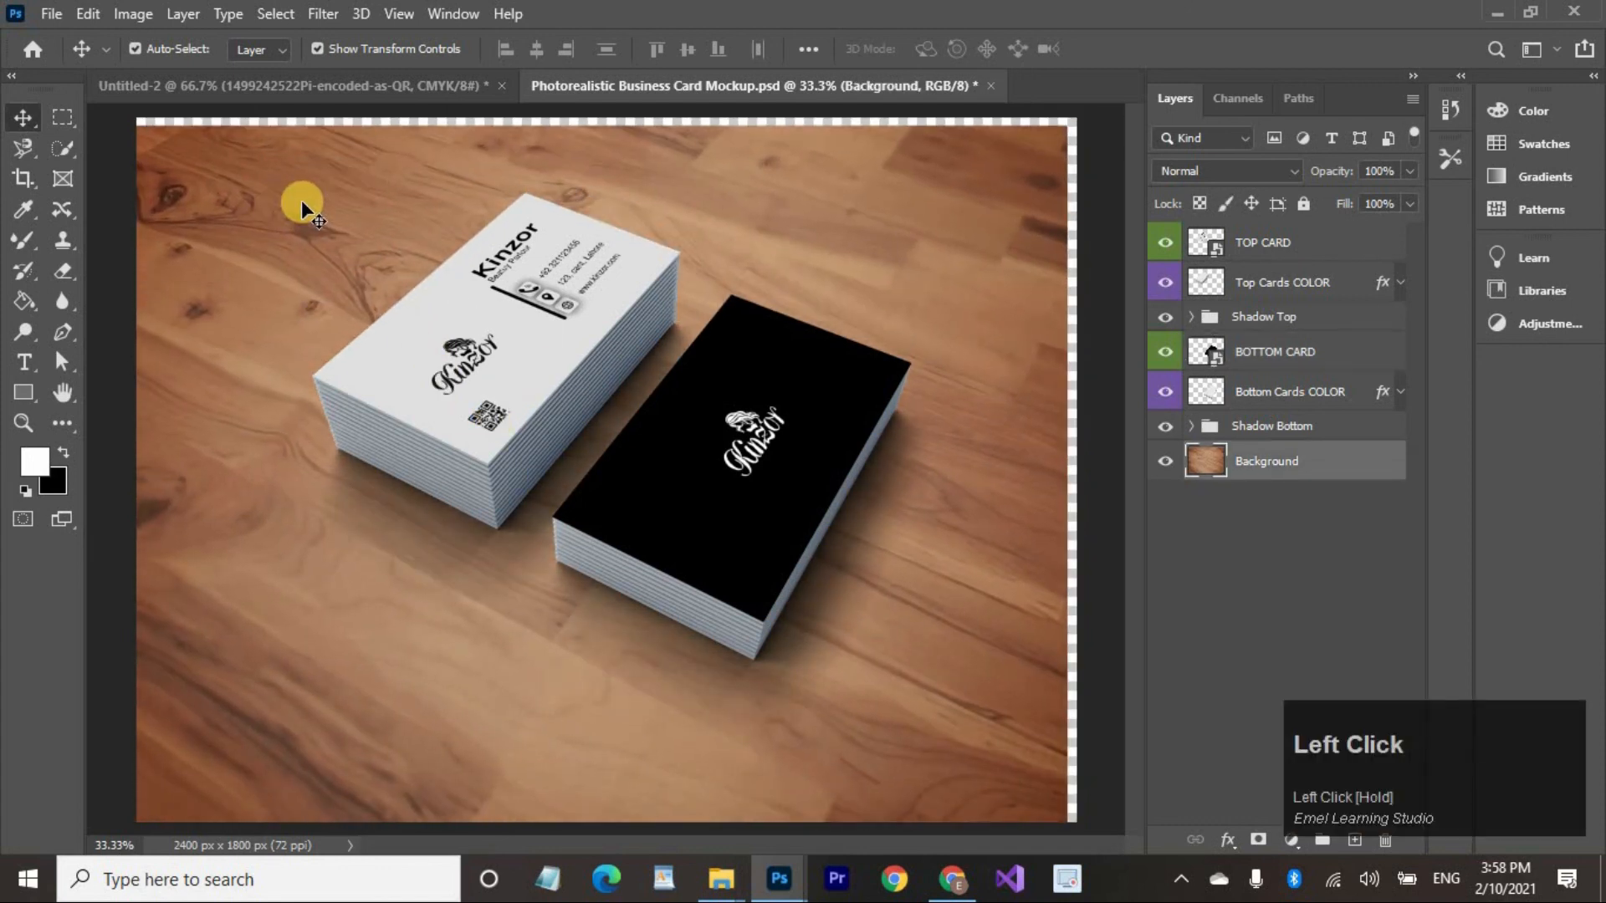